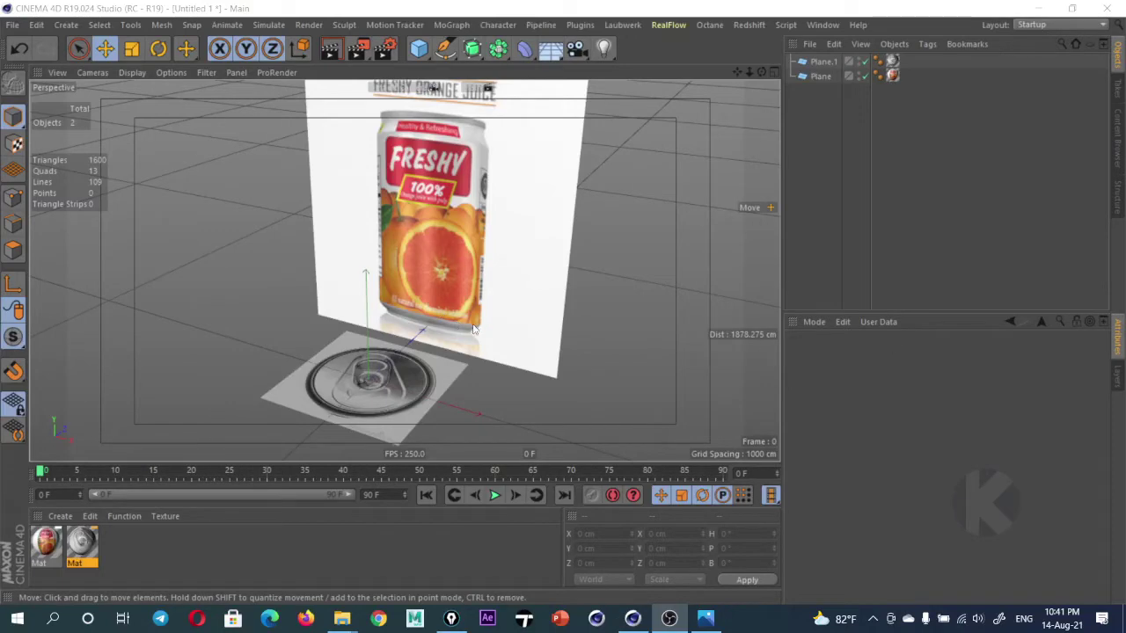
Orbit to a near-frontal view of the juice can reference and widen the viewport panel
{"action": "mouse_move", "coordinate": [474, 328]}
{"action": "left_mouse_down", "text": "alt"}
{"action": "mouse_move", "coordinate": [567, 319]}
{"action": "mouse_move", "coordinate": [451, 268]}
{"action": "mouse_move", "coordinate": [488, 298]}
{"action": "mouse_move", "coordinate": [391, 295]}
{"action": "left_mouse_up", "text": "alt"}
{"action": "scroll", "coordinate": [455, 271], "scroll_direction": "down", "scroll_amount": 2}
{"action": "scroll", "coordinate": [418, 276], "scroll_direction": "down", "scroll_amount": 1}
{"action": "scroll", "coordinate": [391, 295], "scroll_direction": "up", "scroll_amount": 2}
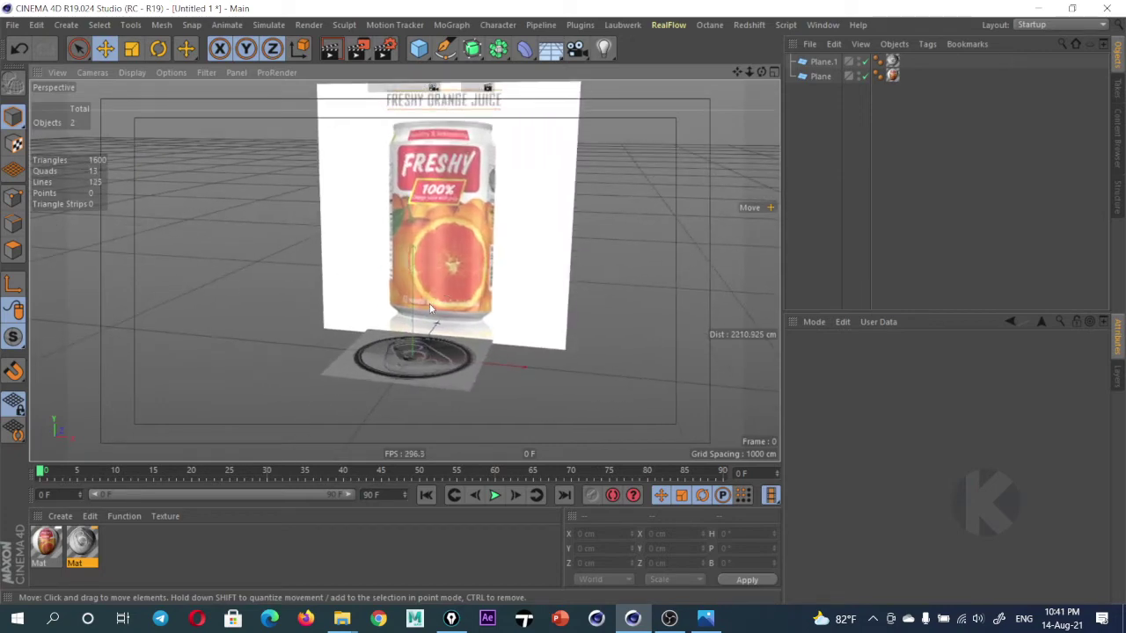
{"action": "mouse_move", "coordinate": [430, 303]}
{"action": "left_mouse_down", "text": "alt"}
{"action": "mouse_move", "coordinate": [538, 315]}
{"action": "mouse_move", "coordinate": [488, 312]}
{"action": "mouse_move", "coordinate": [520, 274]}
{"action": "left_mouse_up", "text": "alt"}
{"action": "scroll", "coordinate": [488, 313], "scroll_direction": "up", "scroll_amount": 1}
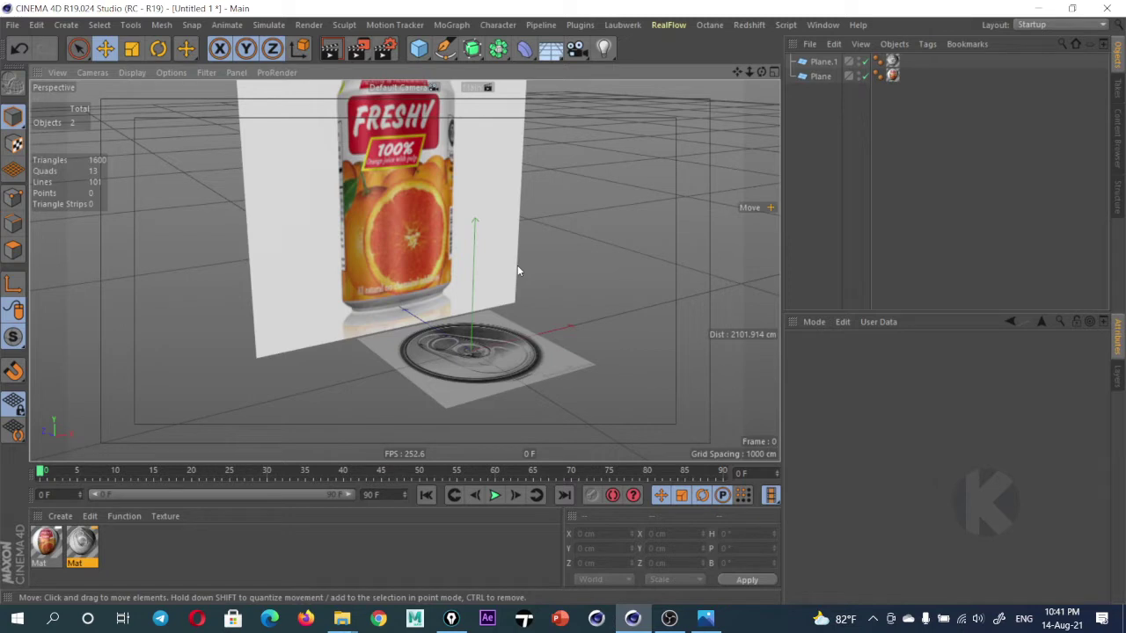
{"action": "left_click_drag", "start_coordinate": [517, 264], "coordinate": [526, 303], "text": "alt"}
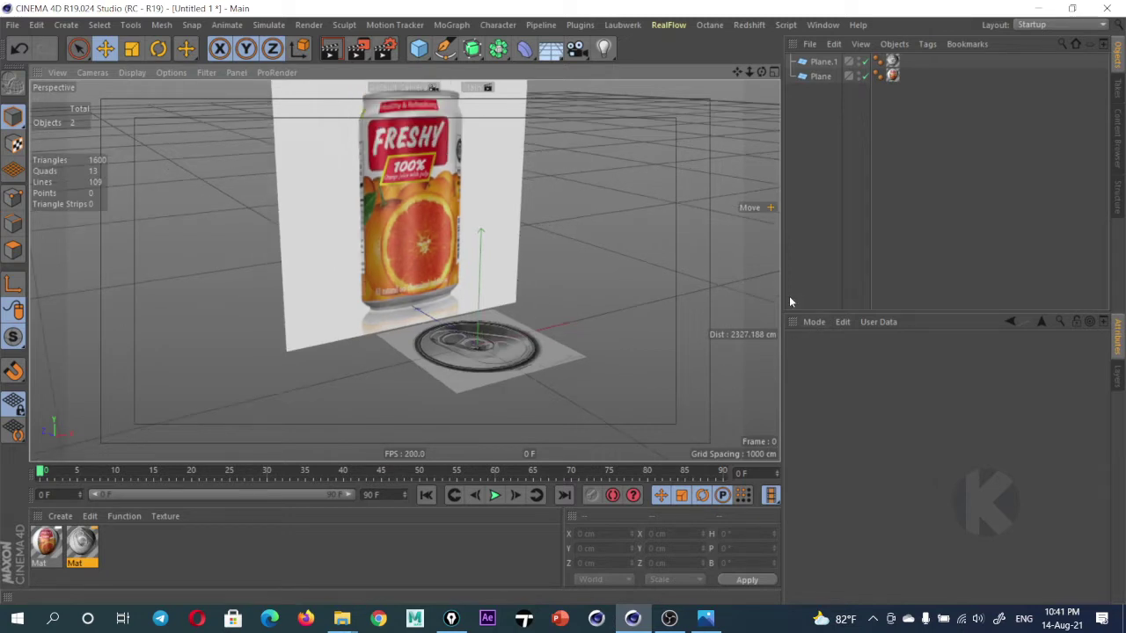
{"action": "left_click_drag", "start_coordinate": [782, 292], "coordinate": [871, 287]}
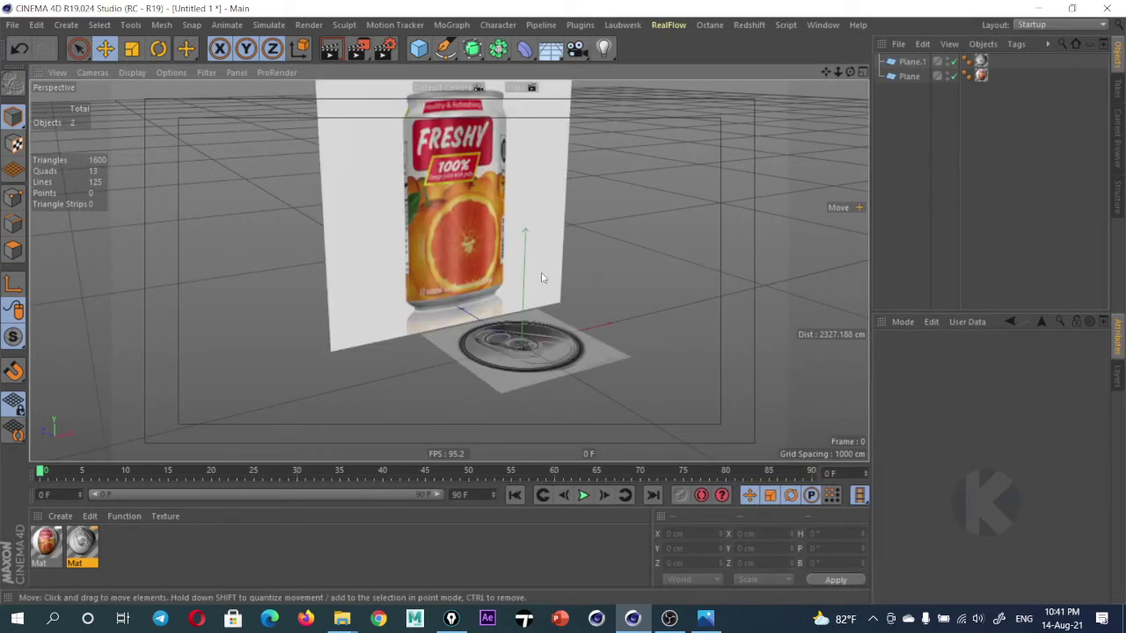
{"action": "mouse_move", "coordinate": [537, 307]}
{"action": "left_mouse_down", "text": "alt"}
{"action": "mouse_move", "coordinate": [478, 334]}
{"action": "mouse_move", "coordinate": [466, 322]}
{"action": "left_mouse_up", "text": "alt"}
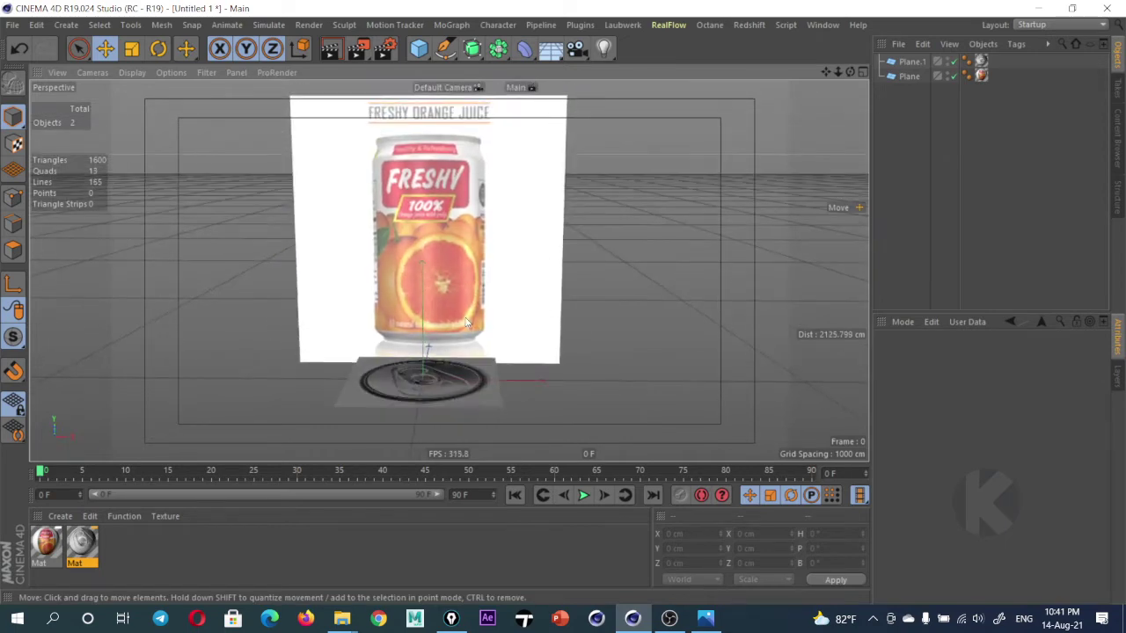
Add a Cylinder, maximize the Front view, and raise it over the can image
{"action": "left_click", "coordinate": [420, 52]}
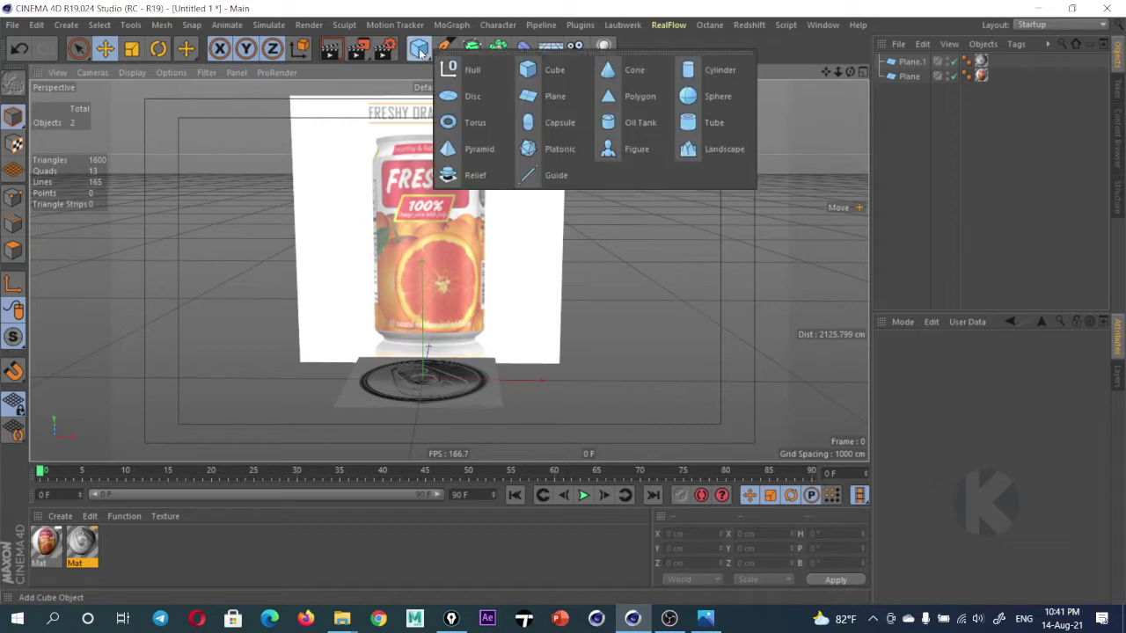
{"action": "left_click", "coordinate": [715, 73]}
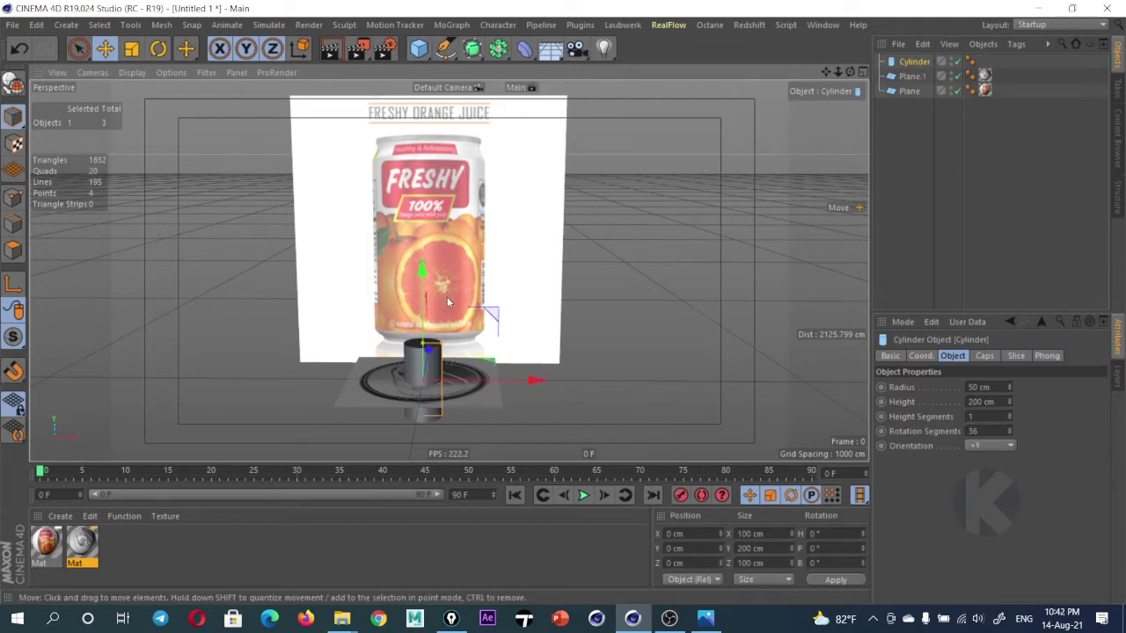
{"action": "middle_click", "coordinate": [492, 278]}
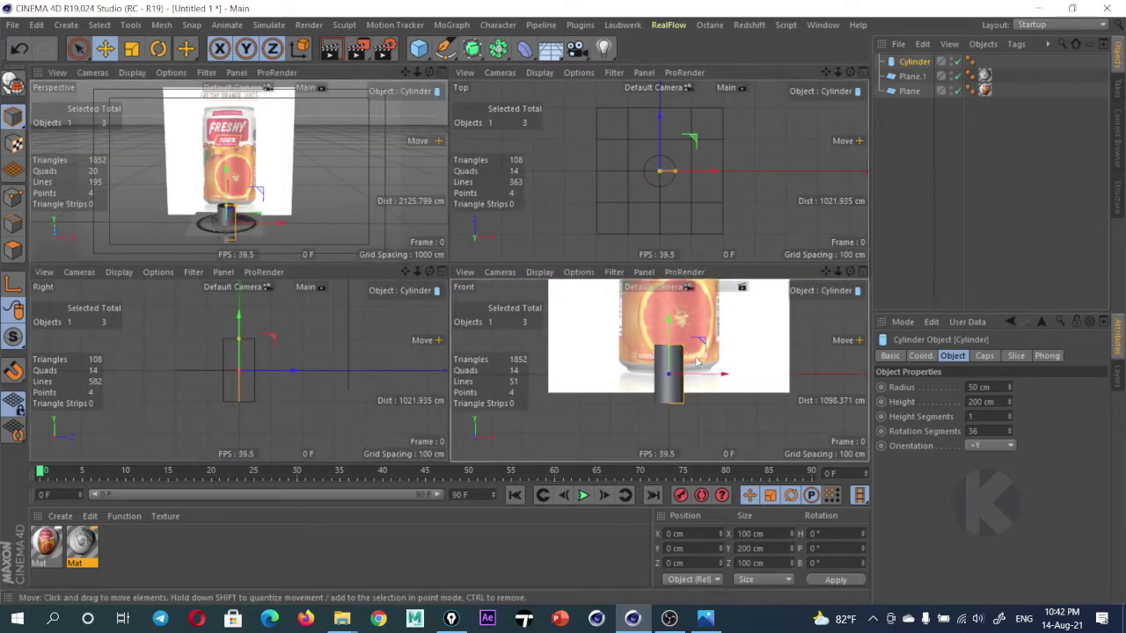
{"action": "middle_click", "coordinate": [674, 370]}
{"action": "scroll", "coordinate": [450, 343], "scroll_direction": "down", "scroll_amount": 3}
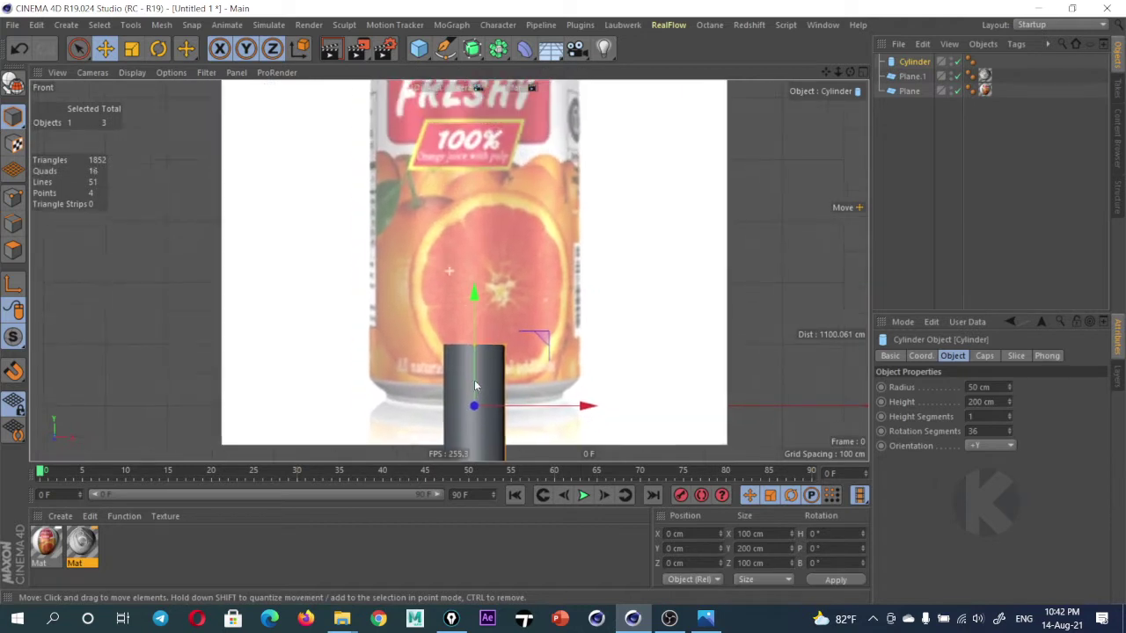
{"action": "left_click_drag", "start_coordinate": [477, 331], "coordinate": [478, 184]}
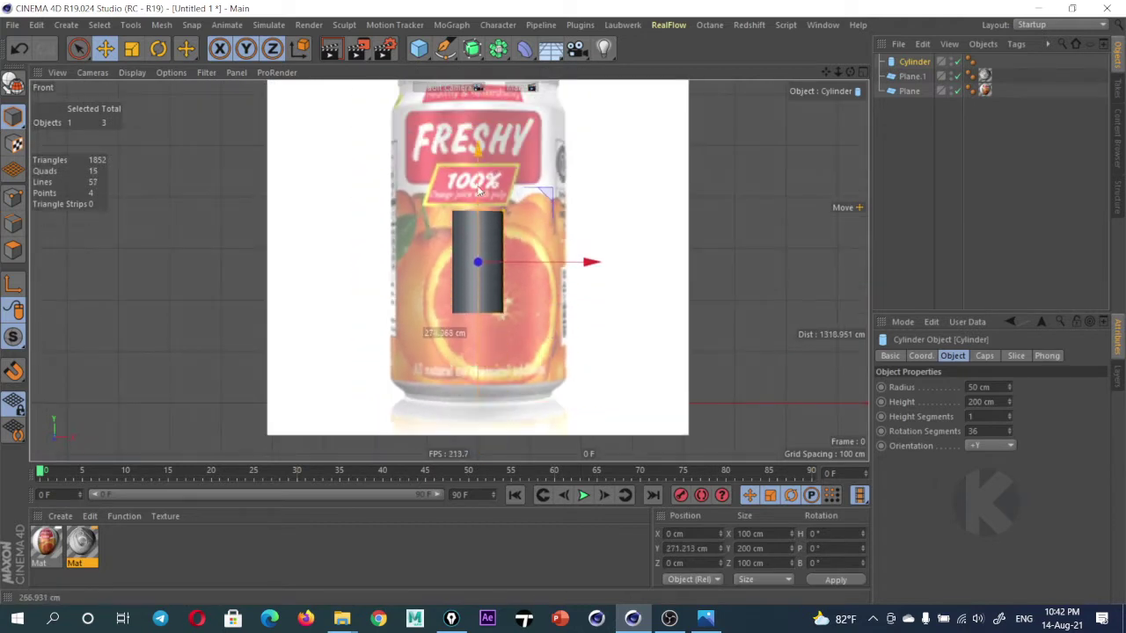
{"action": "middle_click_drag", "start_coordinate": [494, 276], "coordinate": [478, 327], "text": "alt"}
Undo an accidental tilt and widen the cylinder's radius to 172 cm
{"action": "key", "text": "r"}
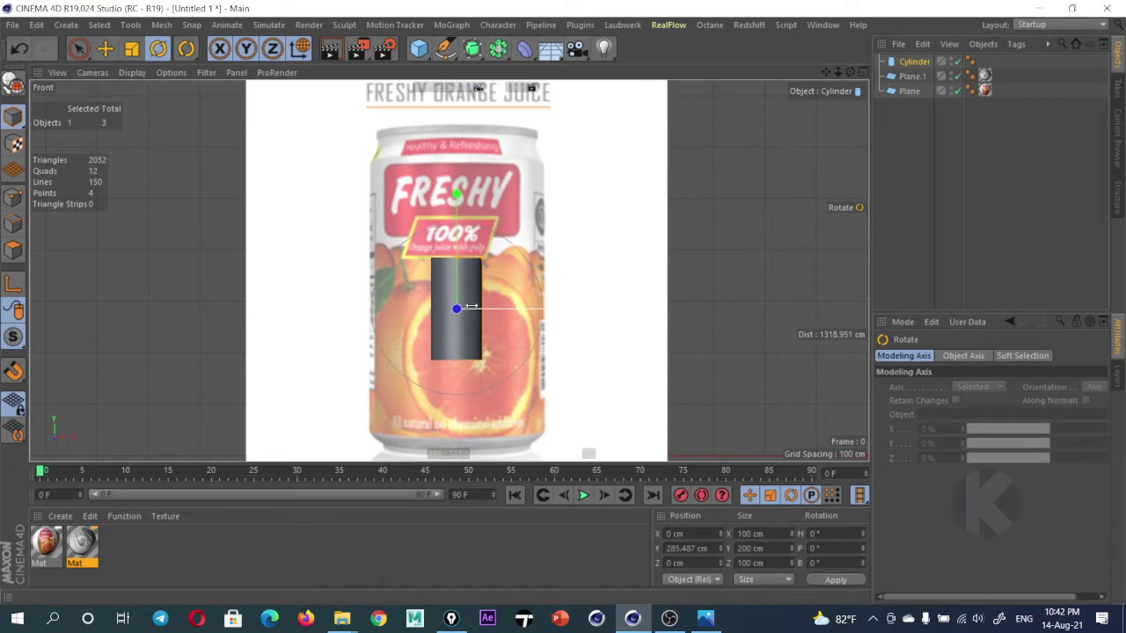
{"action": "left_click", "coordinate": [913, 62]}
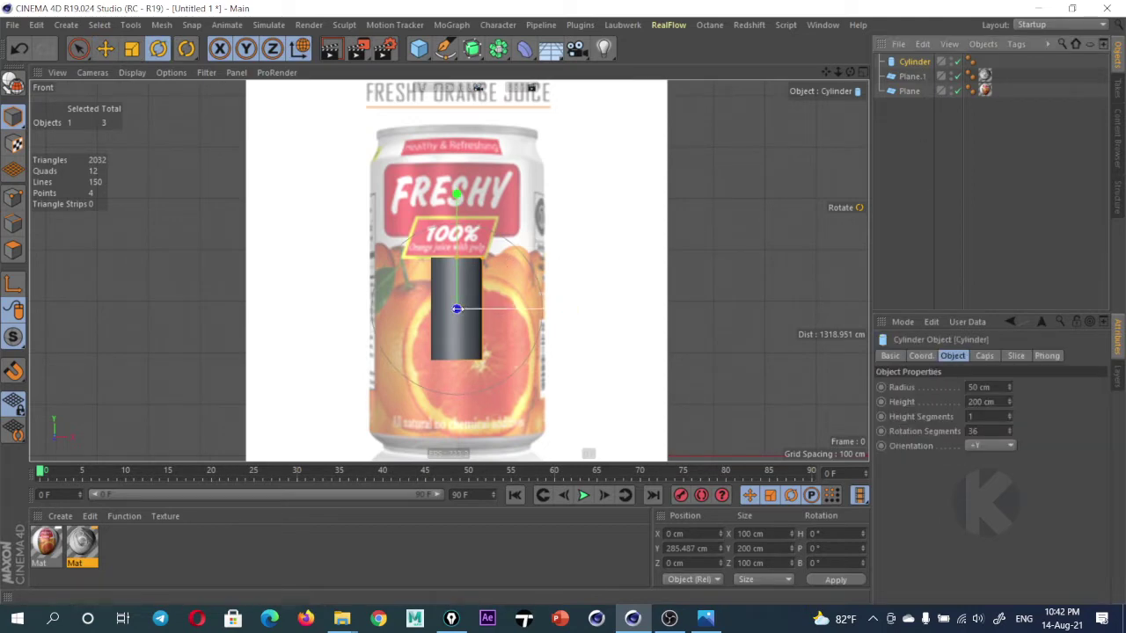
{"action": "left_click_drag", "start_coordinate": [567, 323], "coordinate": [531, 303]}
{"action": "key", "text": "ctrl+z"}
{"action": "key", "text": "ctrl+y"}
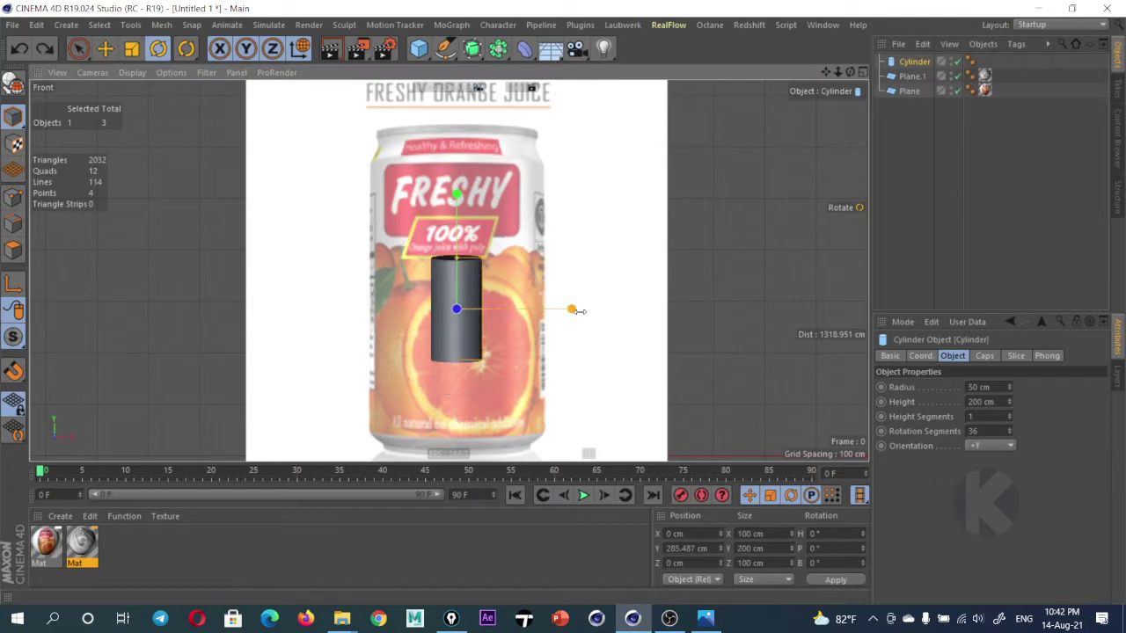
{"action": "key", "text": "ctrl+z"}
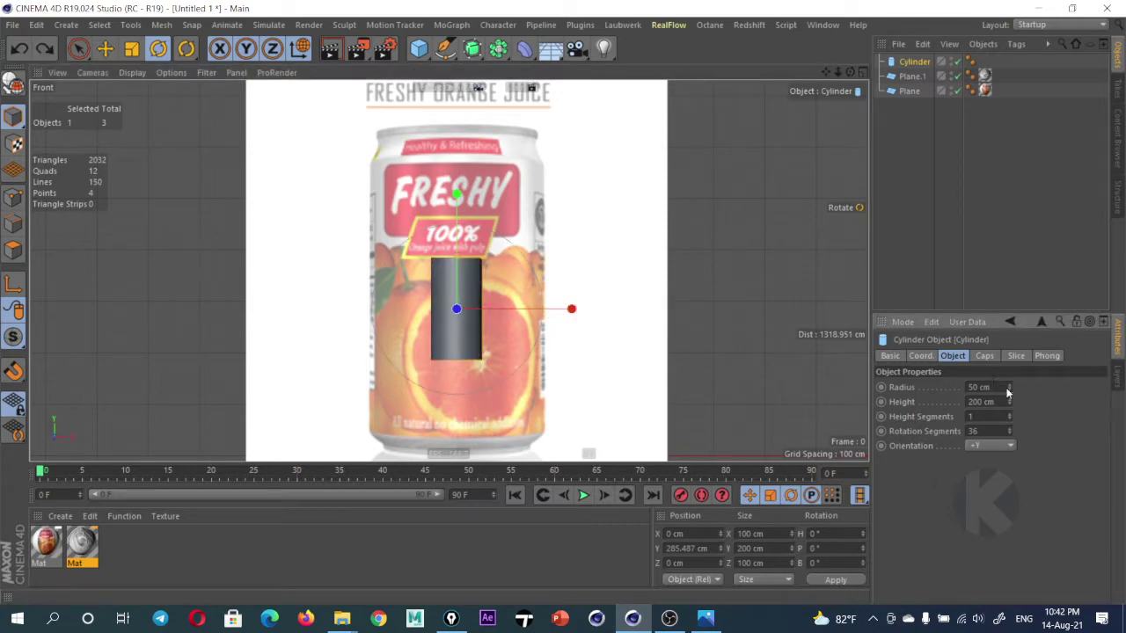
{"action": "left_click_drag", "start_coordinate": [1007, 387], "coordinate": [1008, 334]}
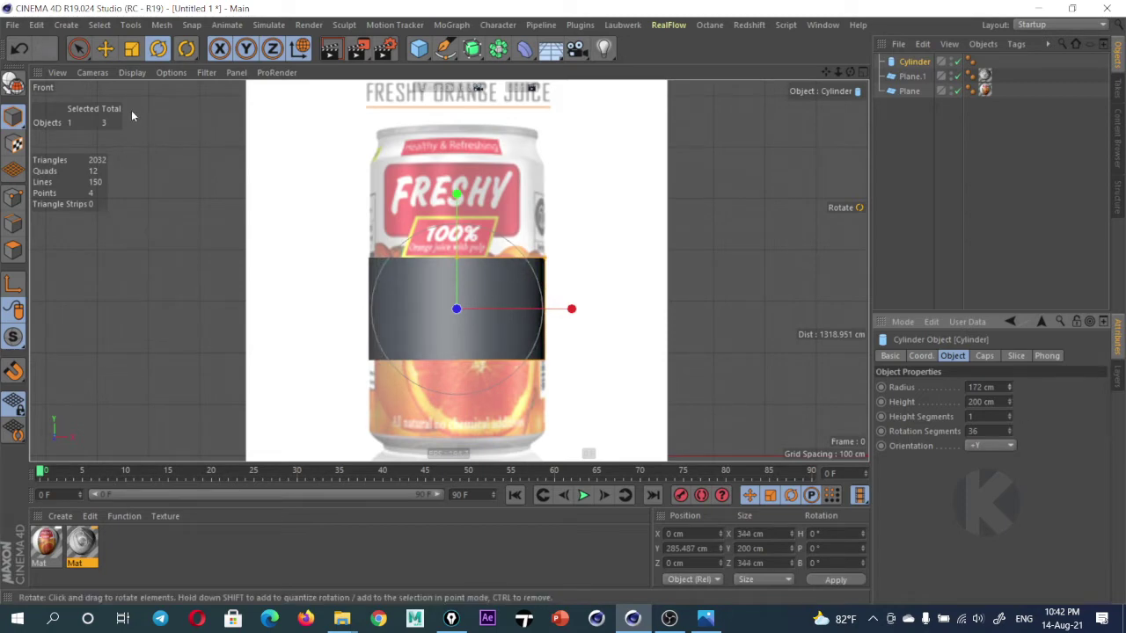
Switch the viewport display to Gouraud Shading (Lines)
{"action": "left_click", "coordinate": [139, 73]}
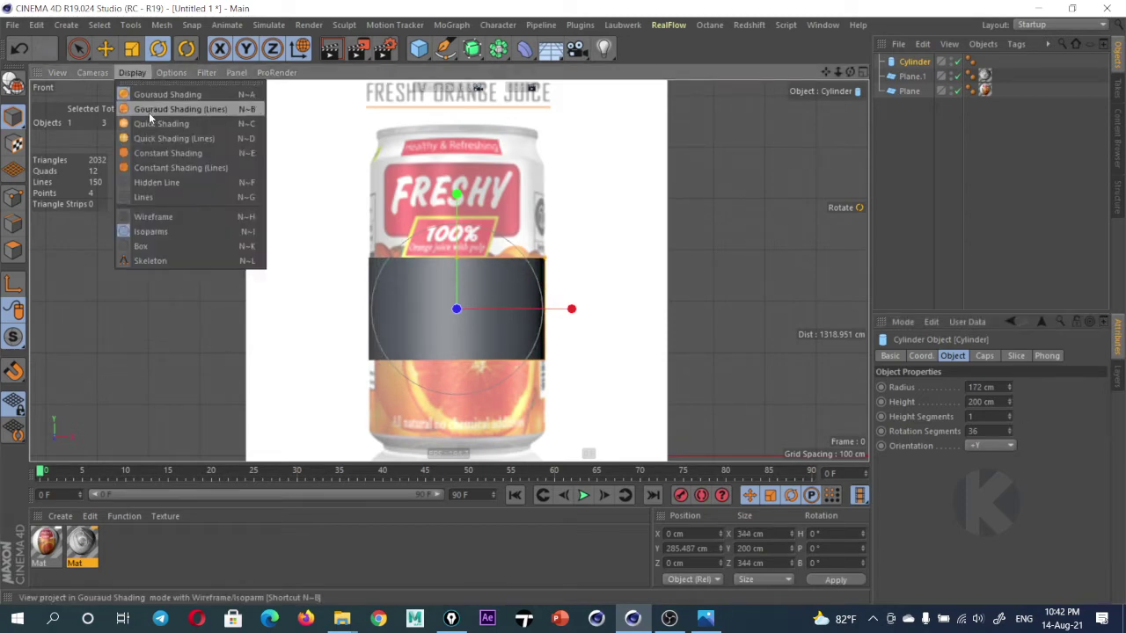
{"action": "left_click", "coordinate": [149, 109]}
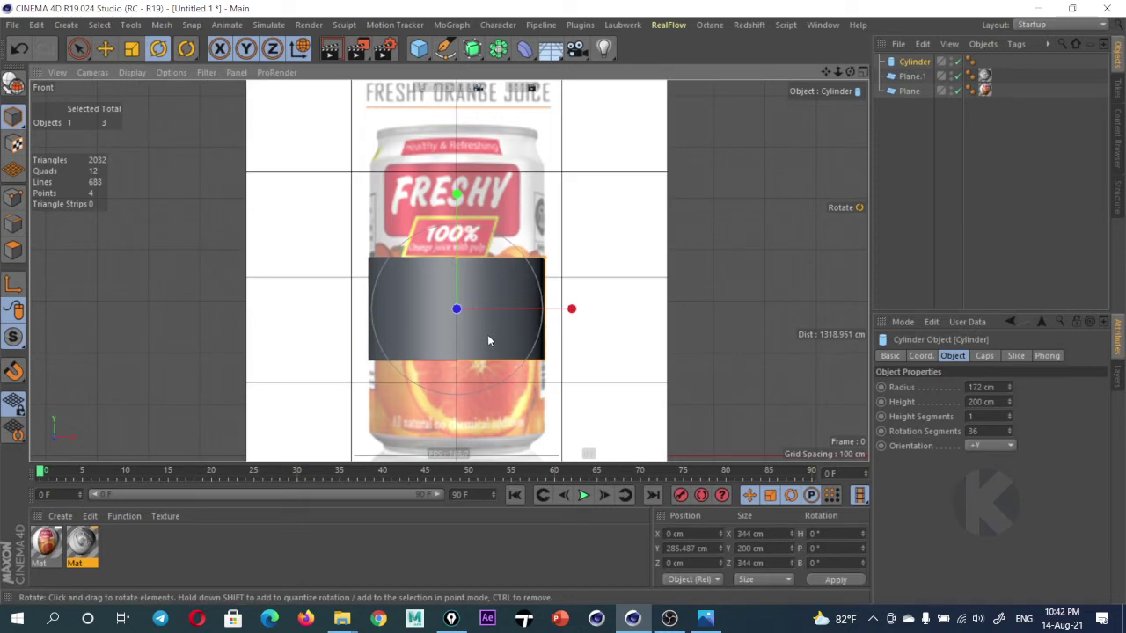
{"action": "middle_click_drag", "start_coordinate": [487, 334], "coordinate": [480, 337], "text": "alt"}
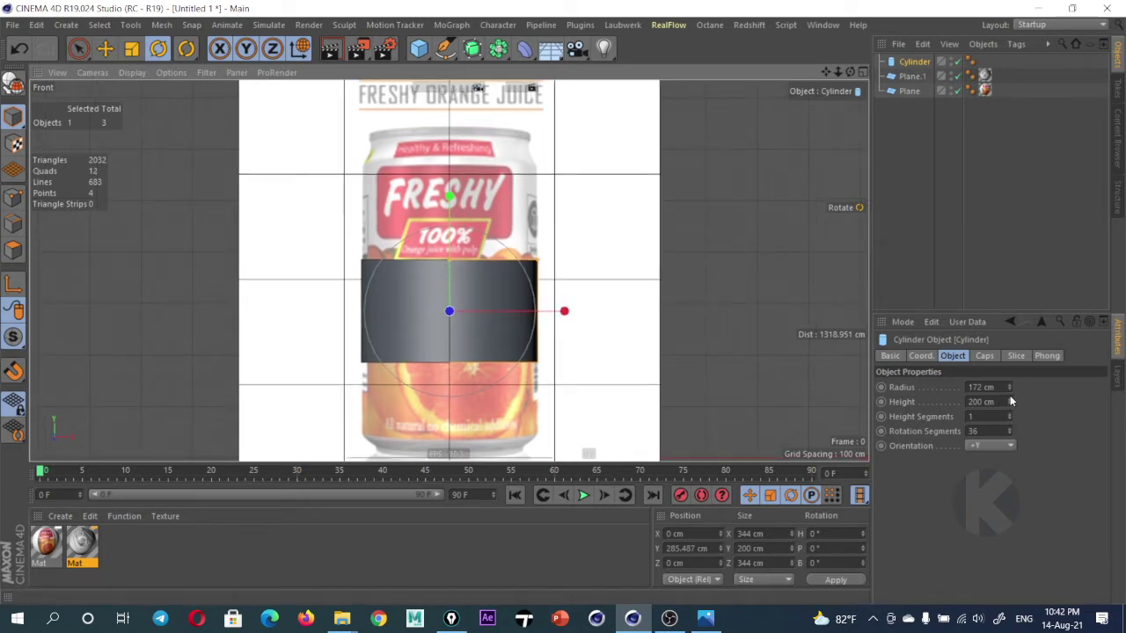
Set Plane to 1 width segment and Plane.1 to 1 height segment, then reselect the cylinder
{"action": "left_click", "coordinate": [910, 90]}
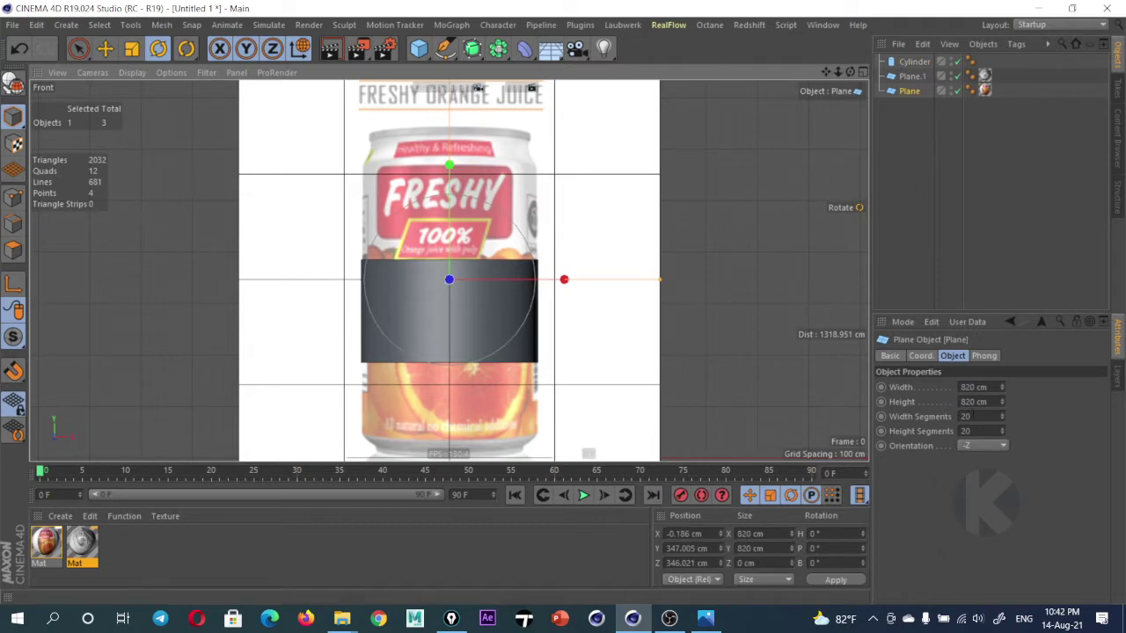
{"action": "double_click", "coordinate": [967, 416]}
{"action": "type", "text": "1"}
{"action": "key", "text": "Tab"}
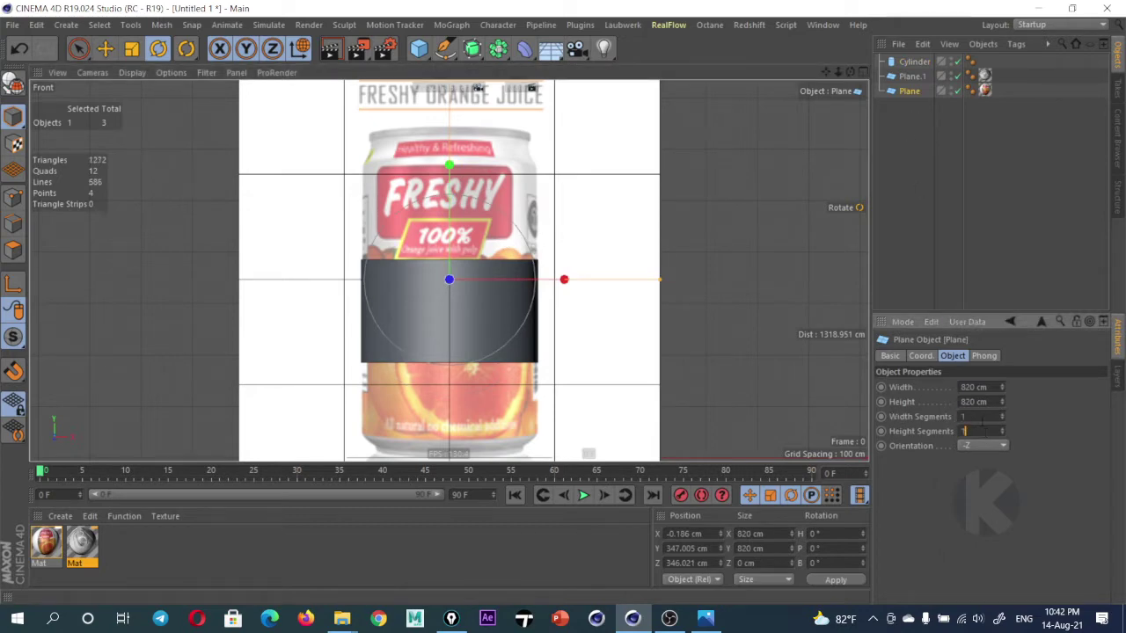
{"action": "left_click", "coordinate": [912, 76]}
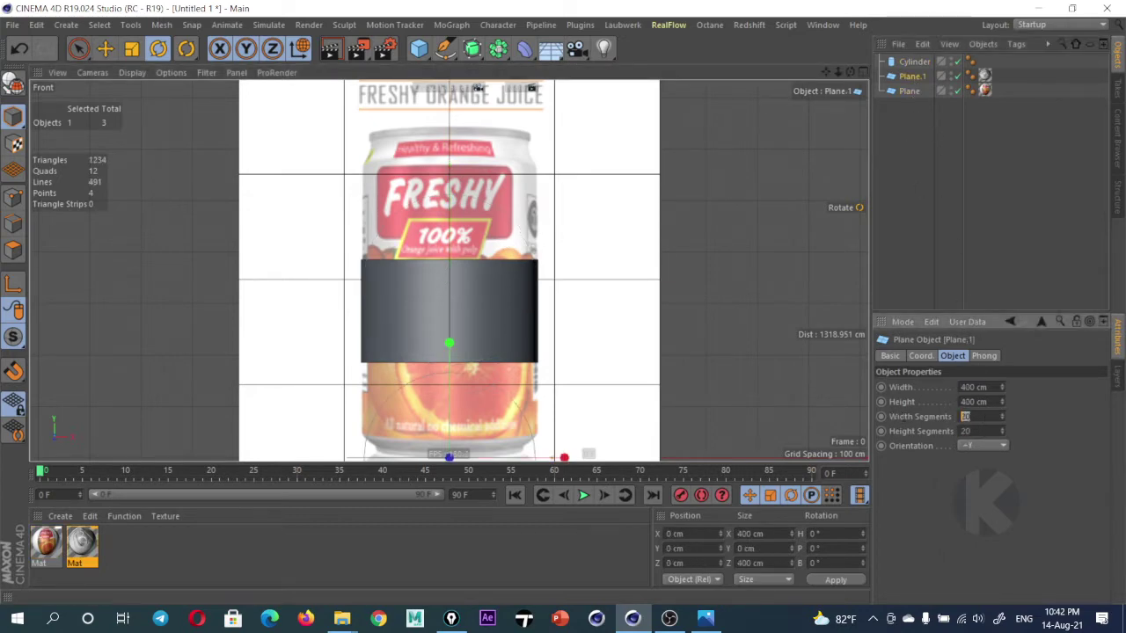
{"action": "type", "text": "1"}
{"action": "key", "text": "Return"}
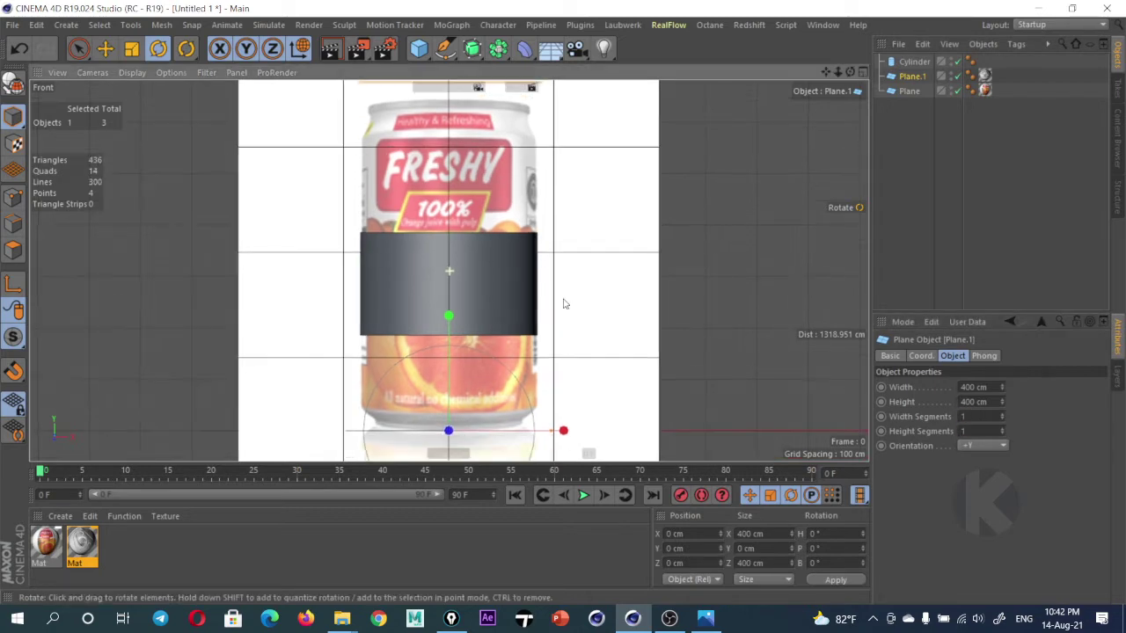
{"action": "left_click", "coordinate": [477, 288]}
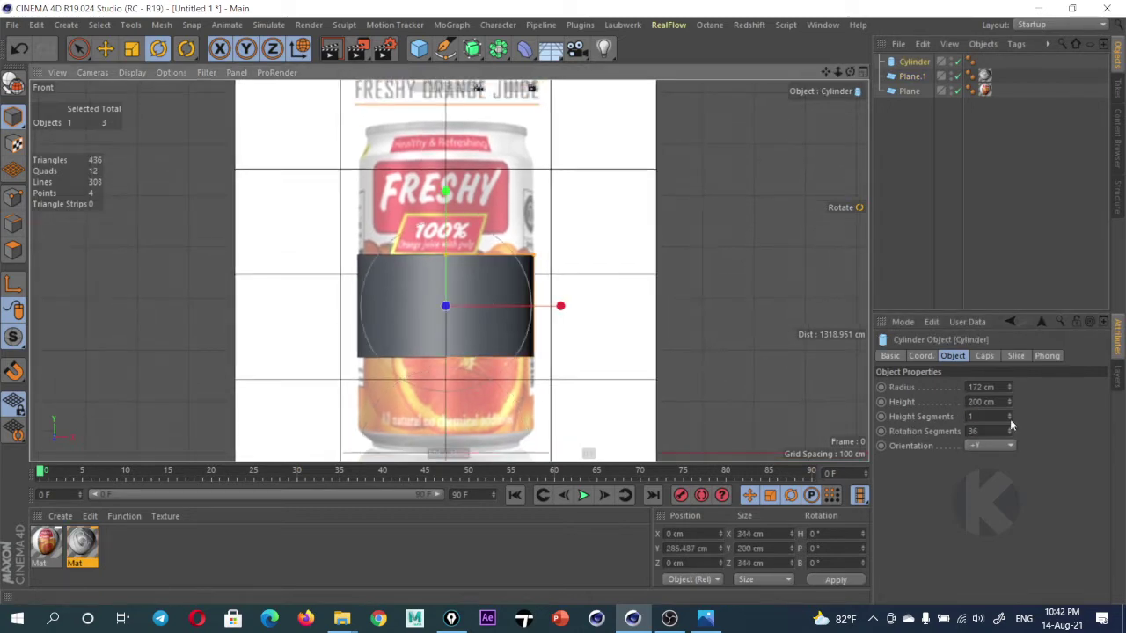
Make the cylinder 611 cm tall and move it up to Y 325.562 cm to match the can
{"action": "left_click_drag", "start_coordinate": [1009, 402], "coordinate": [1008, 382]}
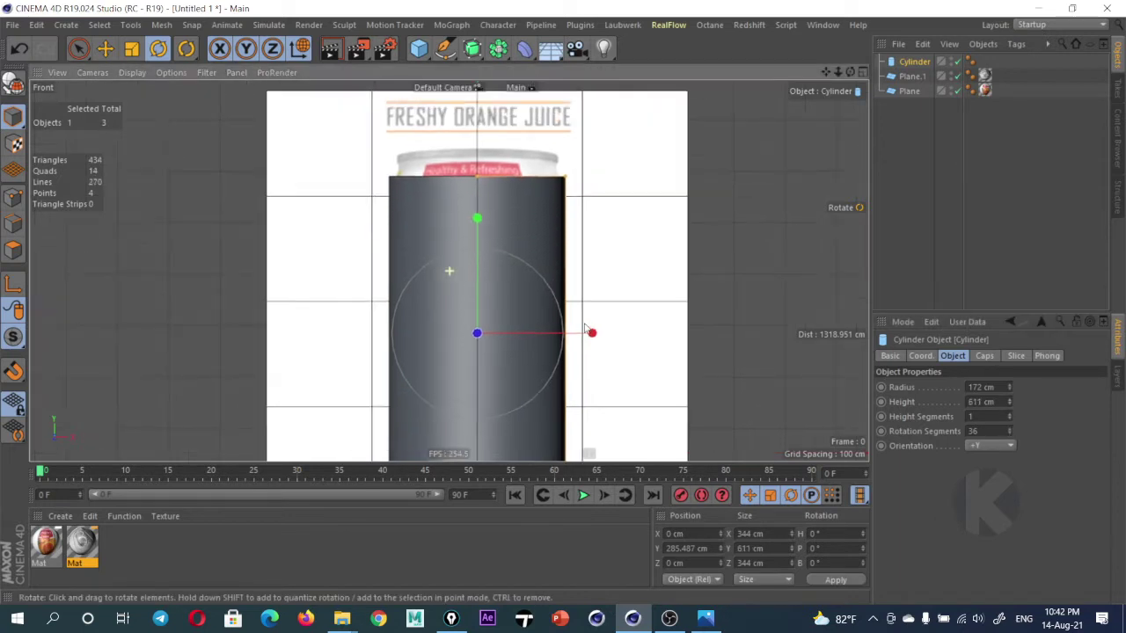
{"action": "key", "text": "e"}
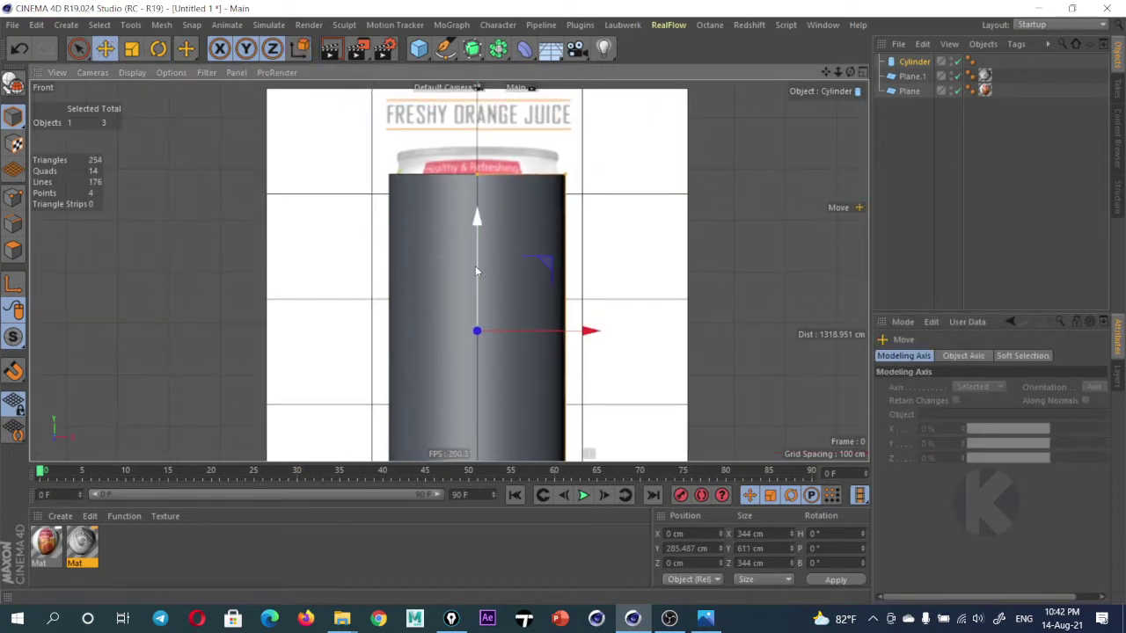
{"action": "left_click_drag", "start_coordinate": [475, 271], "coordinate": [473, 245]}
{"action": "scroll", "coordinate": [456, 232], "scroll_direction": "down", "scroll_amount": 2}
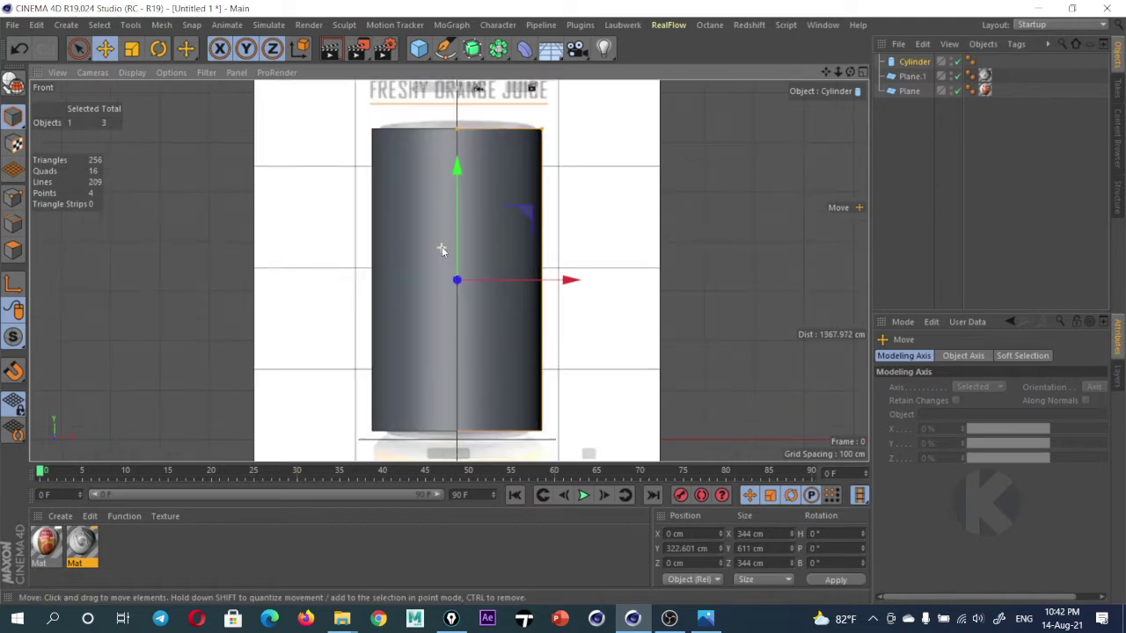
{"action": "middle_click_drag", "start_coordinate": [457, 241], "coordinate": [444, 271], "text": "alt"}
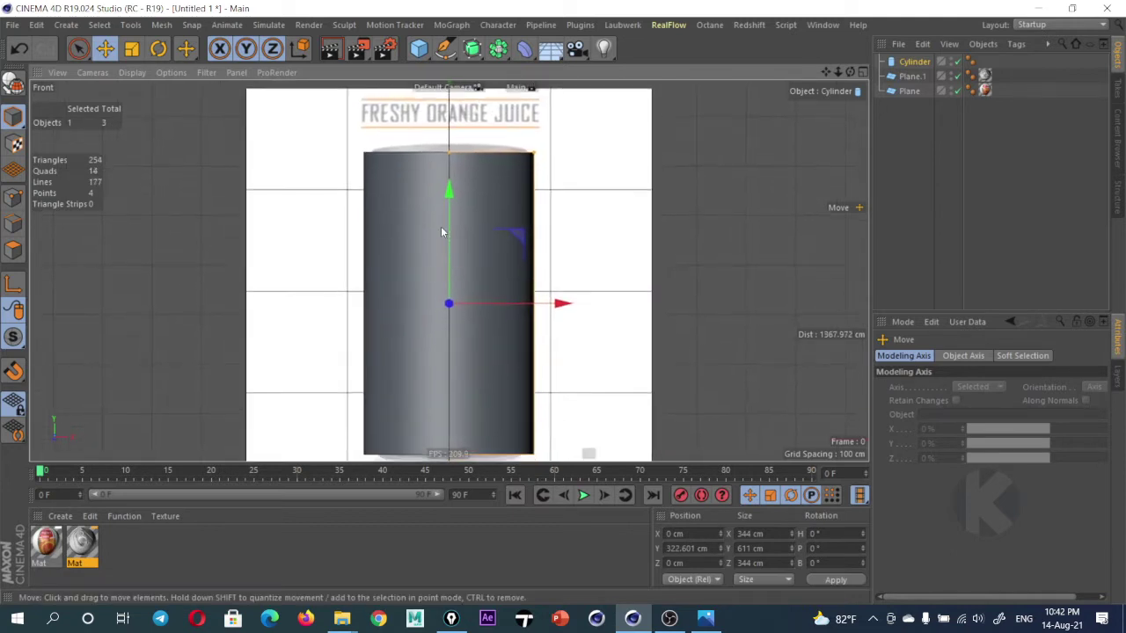
{"action": "left_click_drag", "start_coordinate": [448, 215], "coordinate": [448, 211]}
{"action": "mouse_move", "coordinate": [466, 254]}
{"action": "middle_mouse_down", "text": "alt"}
{"action": "mouse_move", "coordinate": [468, 216]}
{"action": "mouse_move", "coordinate": [466, 225]}
{"action": "middle_mouse_up", "text": "alt"}
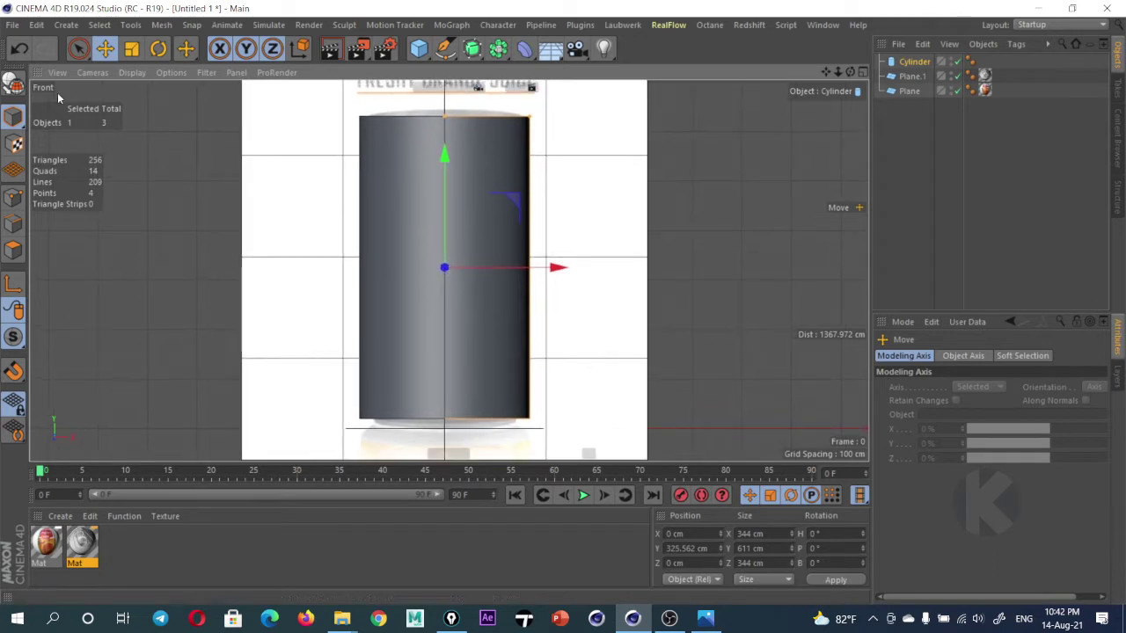
Turn on shading with polygon lines and reselect the cylinder
{"action": "left_click", "coordinate": [132, 72]}
{"action": "left_click", "coordinate": [167, 217]}
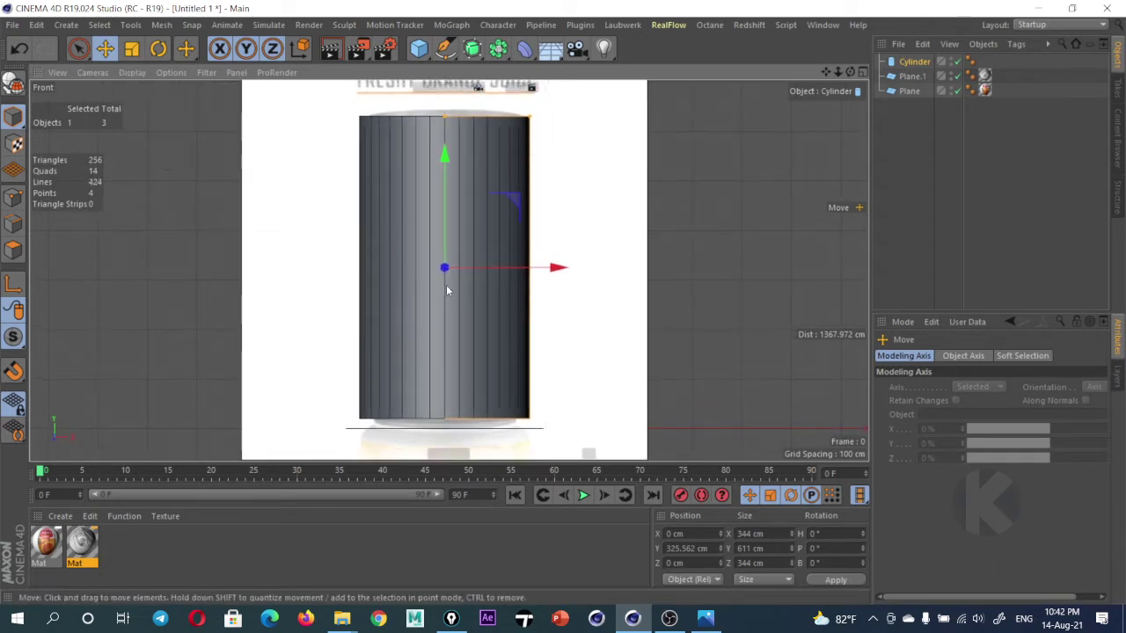
{"action": "mouse_move", "coordinate": [446, 285]}
{"action": "middle_mouse_down", "text": "alt"}
{"action": "mouse_move", "coordinate": [444, 296]}
{"action": "mouse_move", "coordinate": [497, 262]}
{"action": "middle_mouse_up", "text": "alt"}
{"action": "left_click", "coordinate": [751, 241]}
{"action": "left_click", "coordinate": [491, 258]}
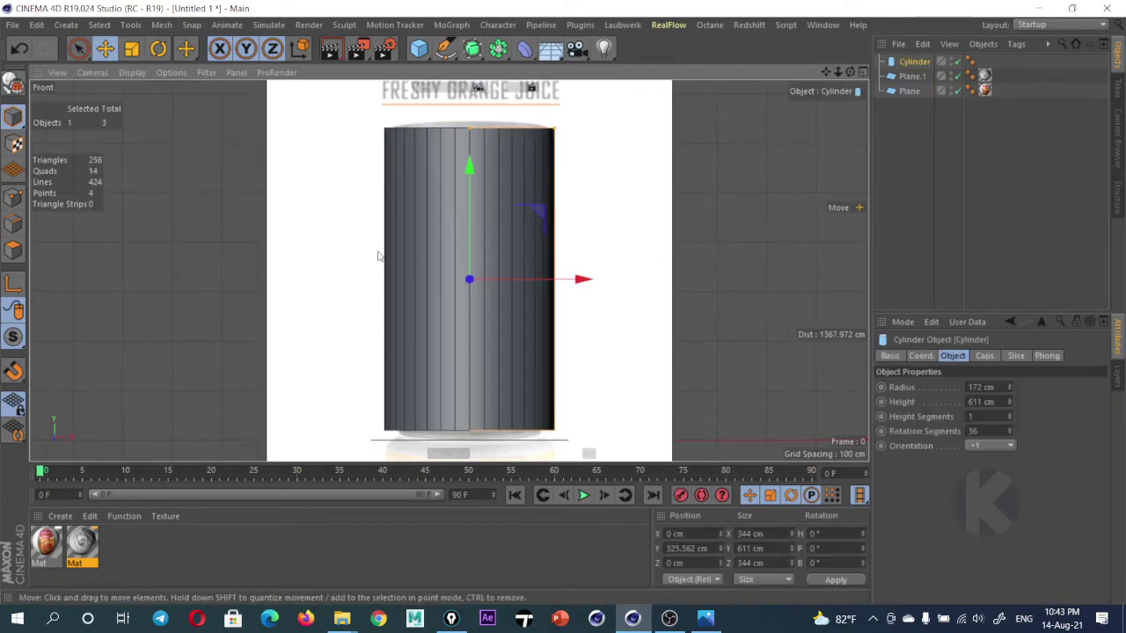
{"action": "mouse_move", "coordinate": [305, 247]}
{"action": "left_mouse_down", "text": "alt"}
{"action": "mouse_move", "coordinate": [264, 244]}
{"action": "mouse_move", "coordinate": [318, 255]}
{"action": "left_mouse_up", "text": "alt"}
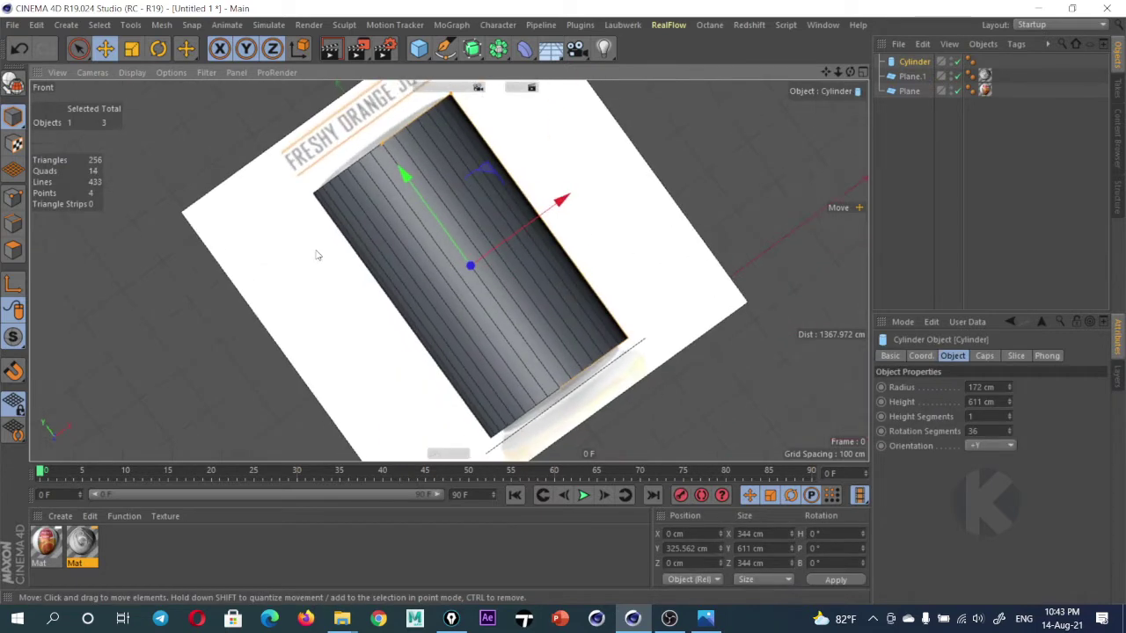
Switch through the Right and Front cameras, then maximize the Perspective view angled on the cylinder
{"action": "middle_click", "coordinate": [394, 248]}
{"action": "middle_click", "coordinate": [440, 280]}
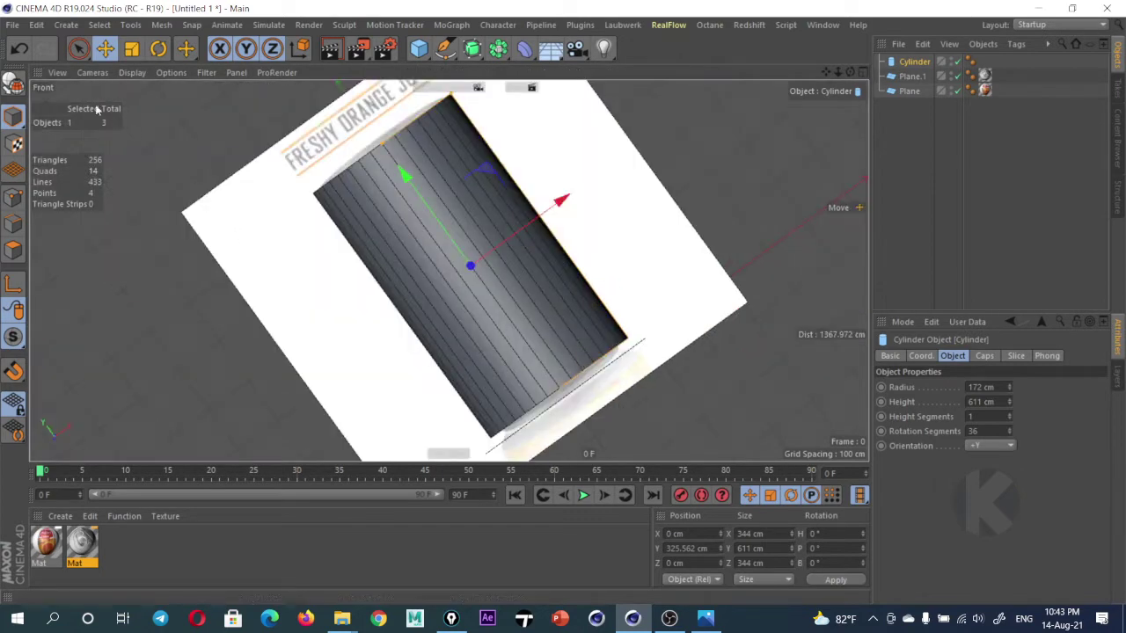
{"action": "left_click", "coordinate": [83, 74]}
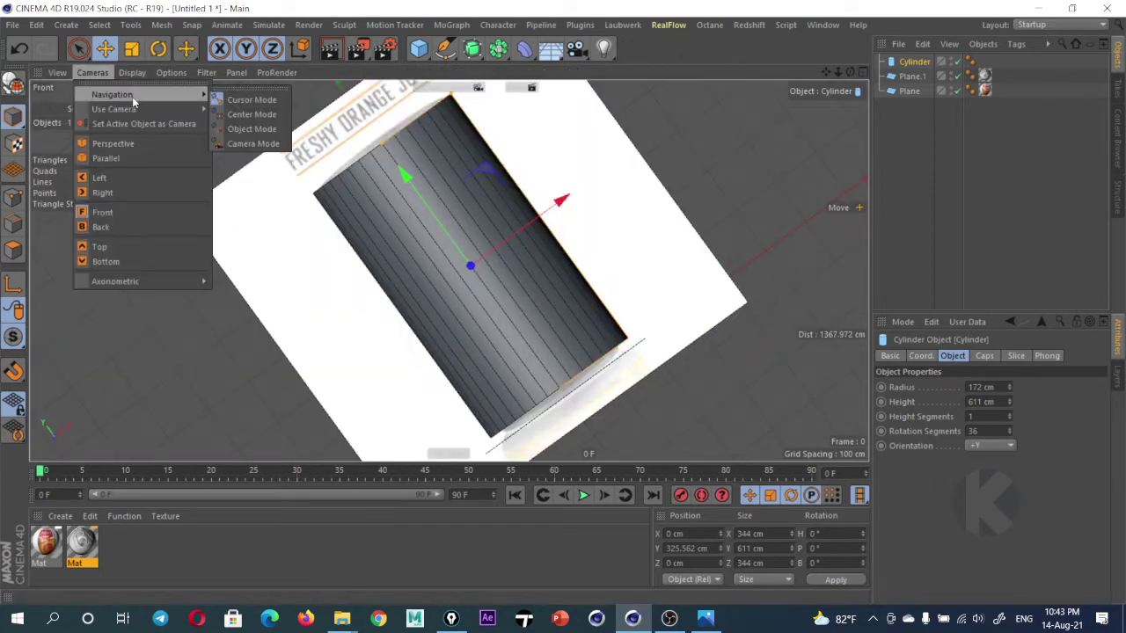
{"action": "left_click", "coordinate": [159, 193]}
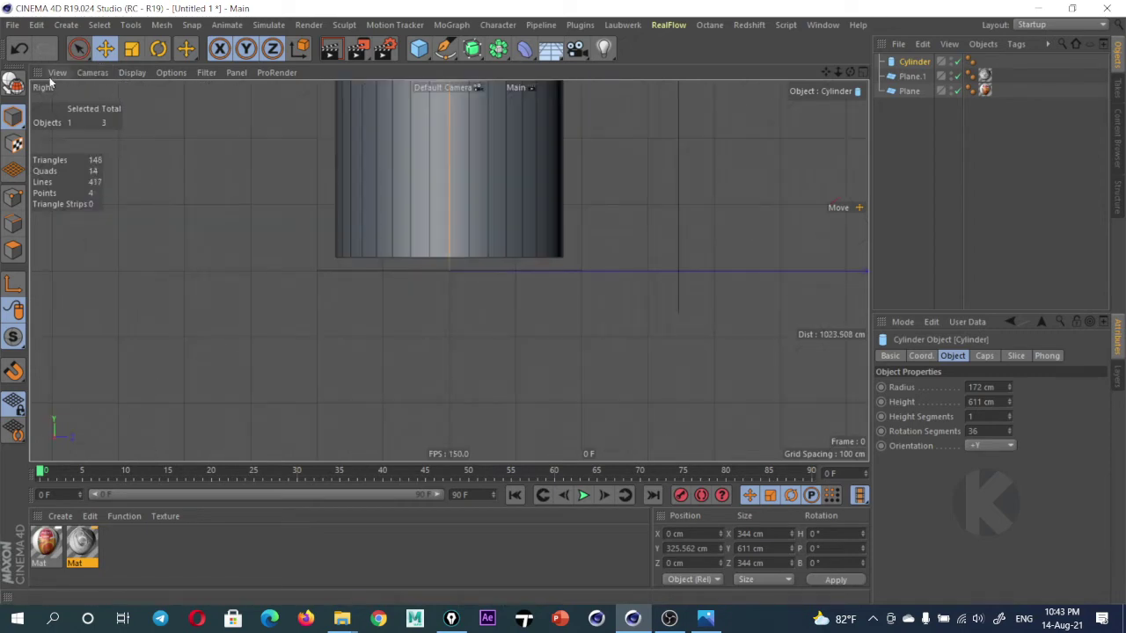
{"action": "left_click", "coordinate": [94, 73]}
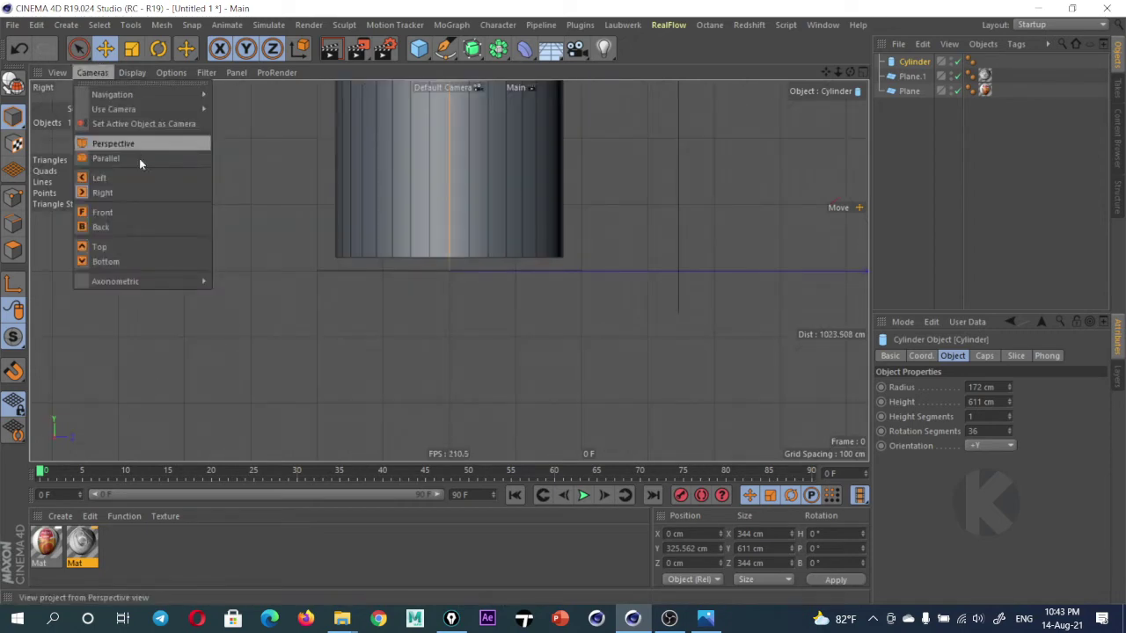
{"action": "left_click", "coordinate": [150, 211]}
{"action": "middle_click", "coordinate": [500, 242]}
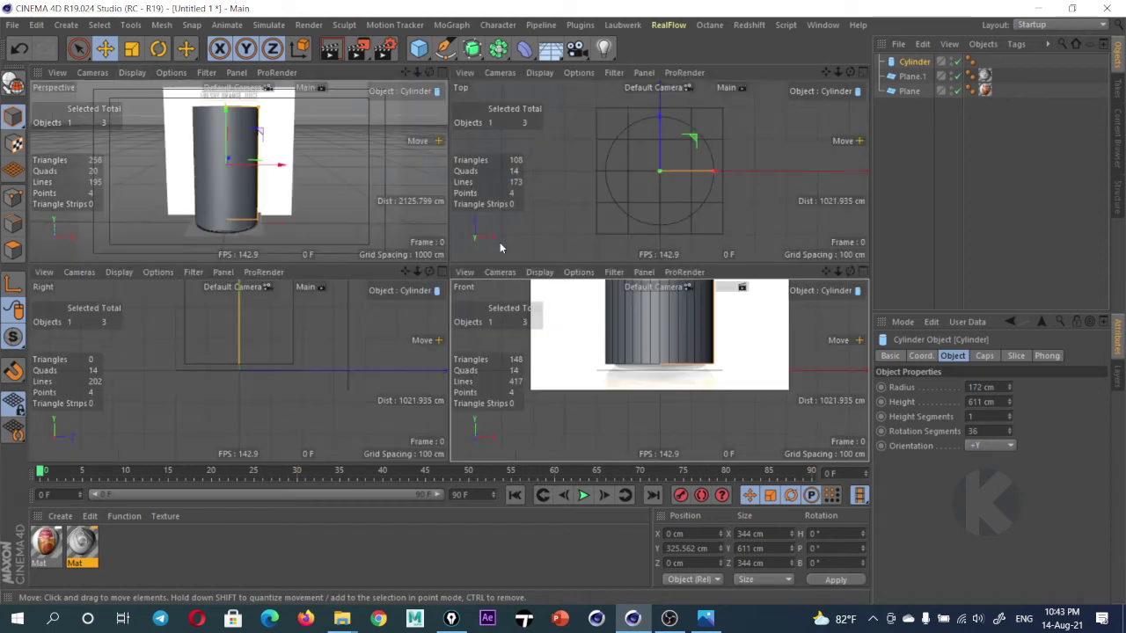
{"action": "middle_click", "coordinate": [301, 235]}
{"action": "left_click_drag", "start_coordinate": [302, 235], "coordinate": [405, 265], "text": "alt"}
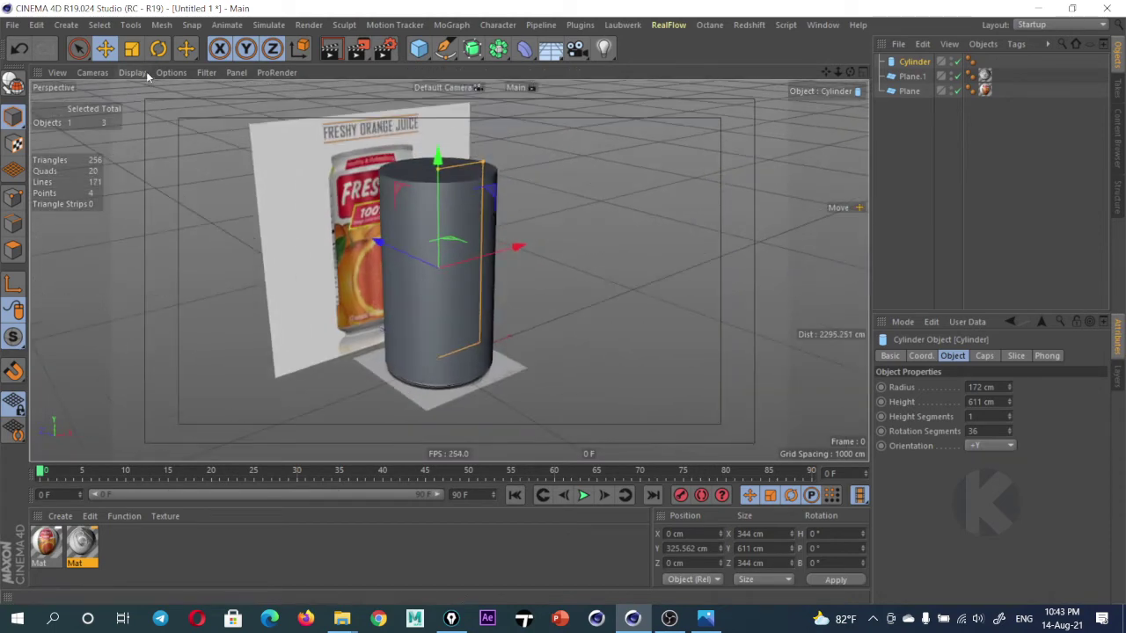
Reset the camera, switch the display to Gouraud Shading (Lines), and select the cylinder
{"action": "left_click", "coordinate": [141, 72]}
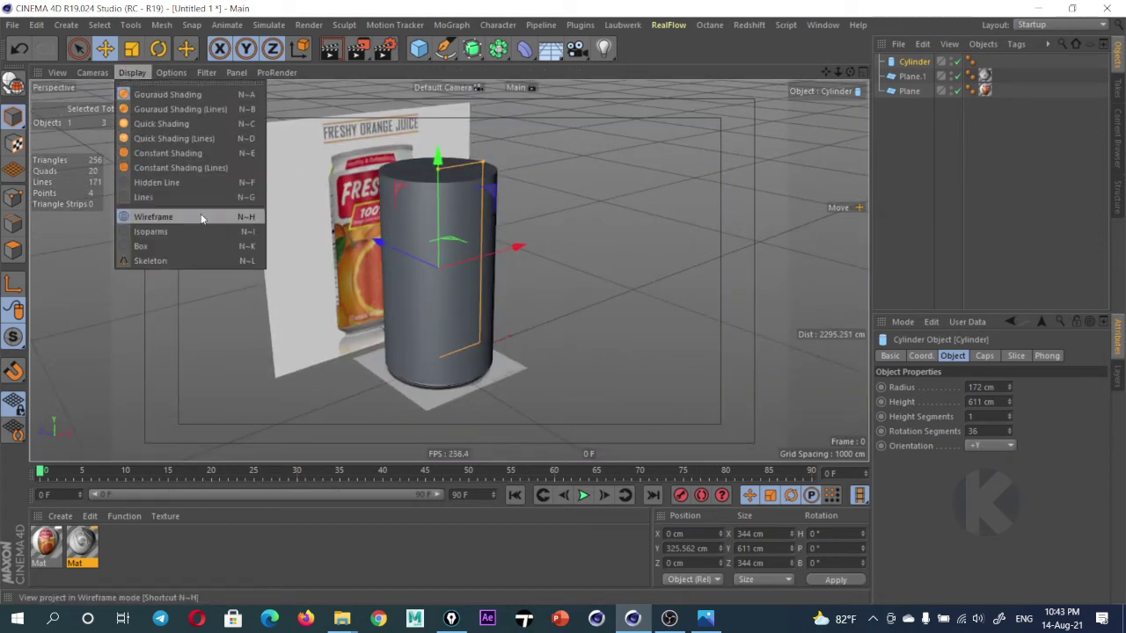
{"action": "key", "text": "Escape"}
{"action": "left_click_drag", "start_coordinate": [507, 302], "coordinate": [507, 293], "text": "alt"}
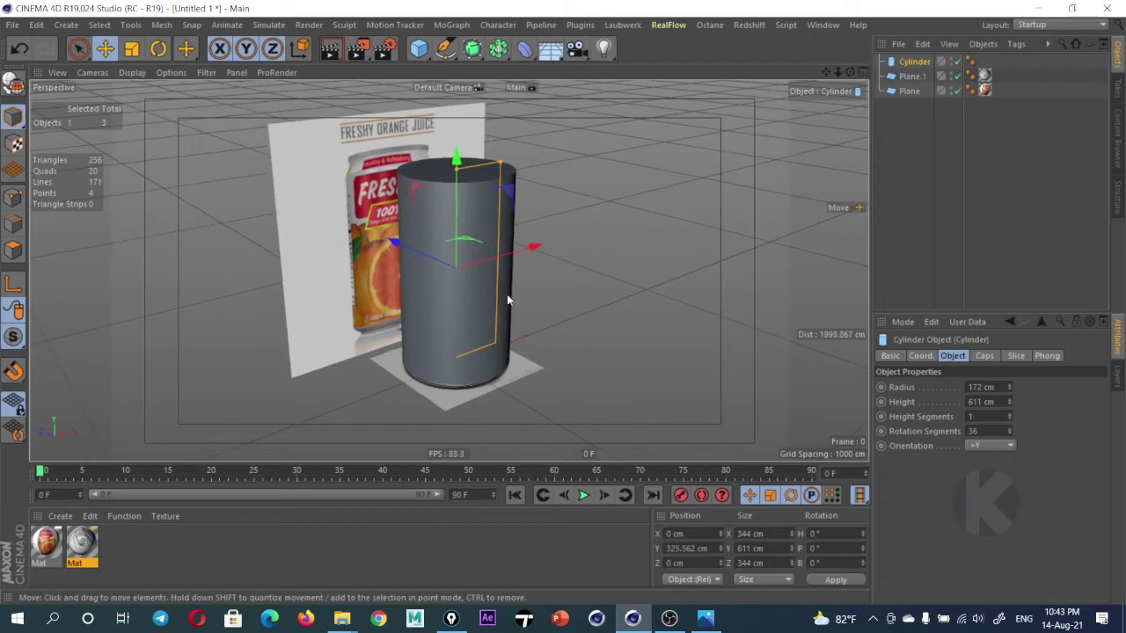
{"action": "left_click", "coordinate": [580, 283]}
{"action": "key", "text": "ctrl+shift+z"}
{"action": "left_click", "coordinate": [132, 72]}
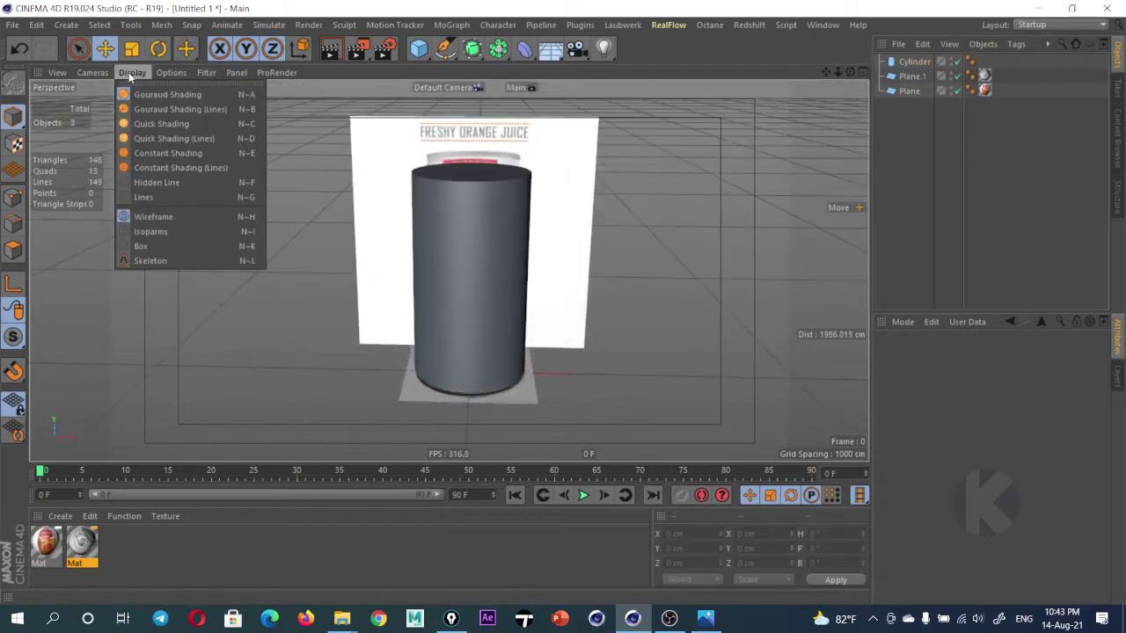
{"action": "left_click", "coordinate": [180, 109]}
{"action": "mouse_move", "coordinate": [515, 277]}
{"action": "left_mouse_down", "text": "alt"}
{"action": "mouse_move", "coordinate": [573, 284]}
{"action": "mouse_move", "coordinate": [456, 250]}
{"action": "mouse_move", "coordinate": [498, 287]}
{"action": "mouse_move", "coordinate": [522, 246]}
{"action": "mouse_move", "coordinate": [522, 282]}
{"action": "mouse_move", "coordinate": [447, 263]}
{"action": "mouse_move", "coordinate": [523, 269]}
{"action": "mouse_move", "coordinate": [515, 215]}
{"action": "mouse_move", "coordinate": [514, 245]}
{"action": "mouse_move", "coordinate": [465, 265]}
{"action": "mouse_move", "coordinate": [479, 290]}
{"action": "left_mouse_up", "text": "alt"}
{"action": "left_click", "coordinate": [516, 283]}
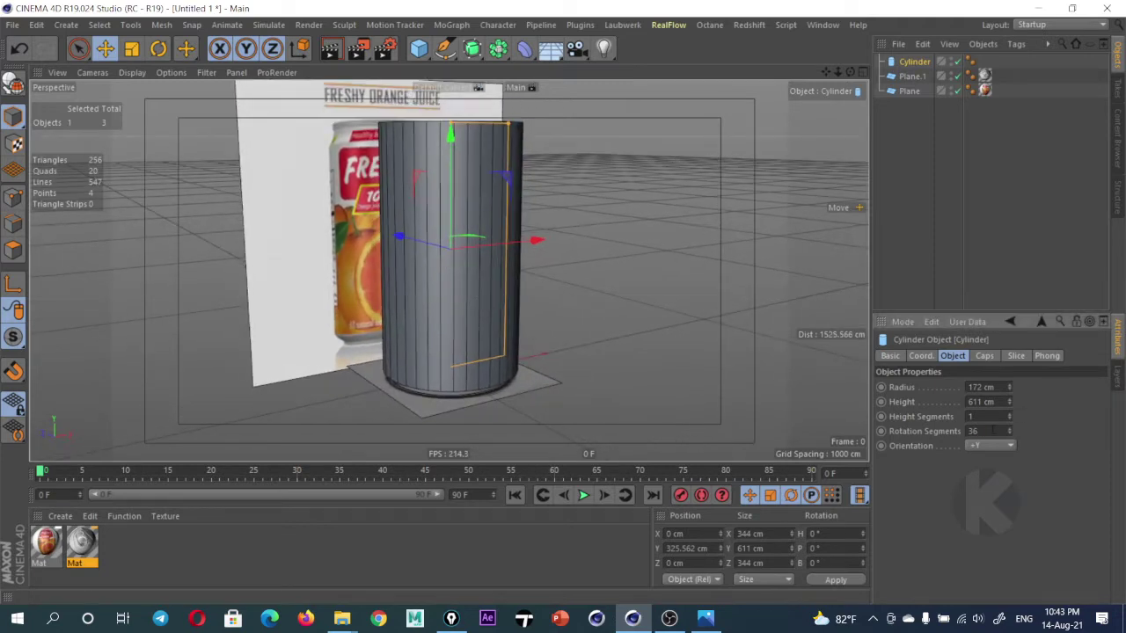
Set the cylinder's Rotation Segments to 12
{"action": "type", "text": "12"}
{"action": "key", "text": "Return"}
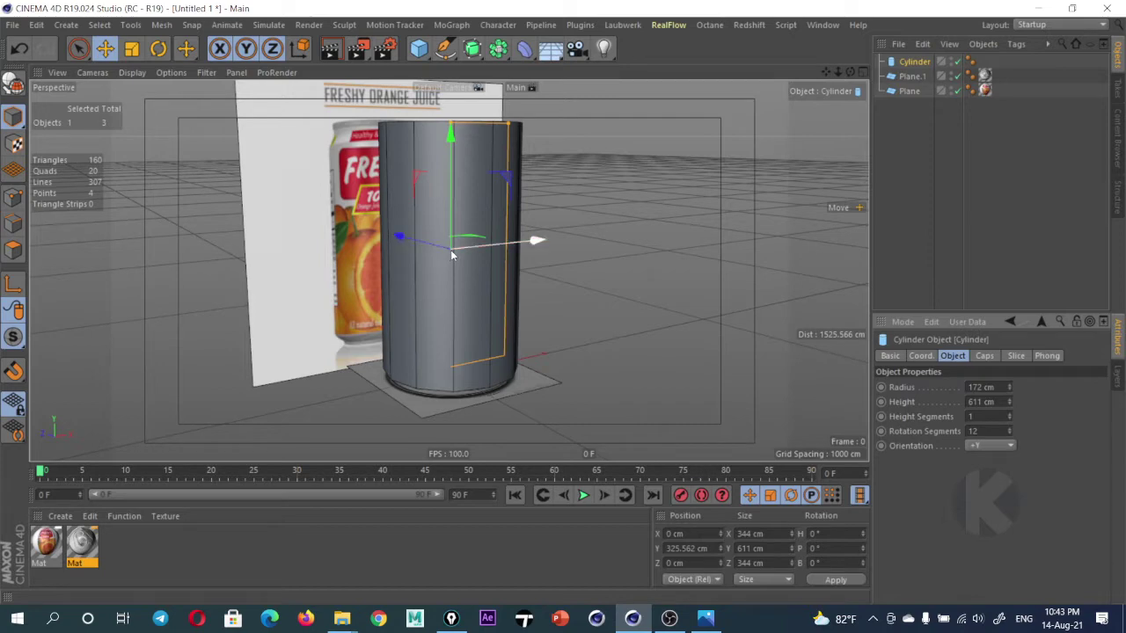
{"action": "scroll", "coordinate": [519, 302], "scroll_direction": "up", "scroll_amount": 1}
{"action": "scroll", "coordinate": [511, 284], "scroll_direction": "down", "scroll_amount": 2}
{"action": "scroll", "coordinate": [490, 282], "scroll_direction": "down", "scroll_amount": 1}
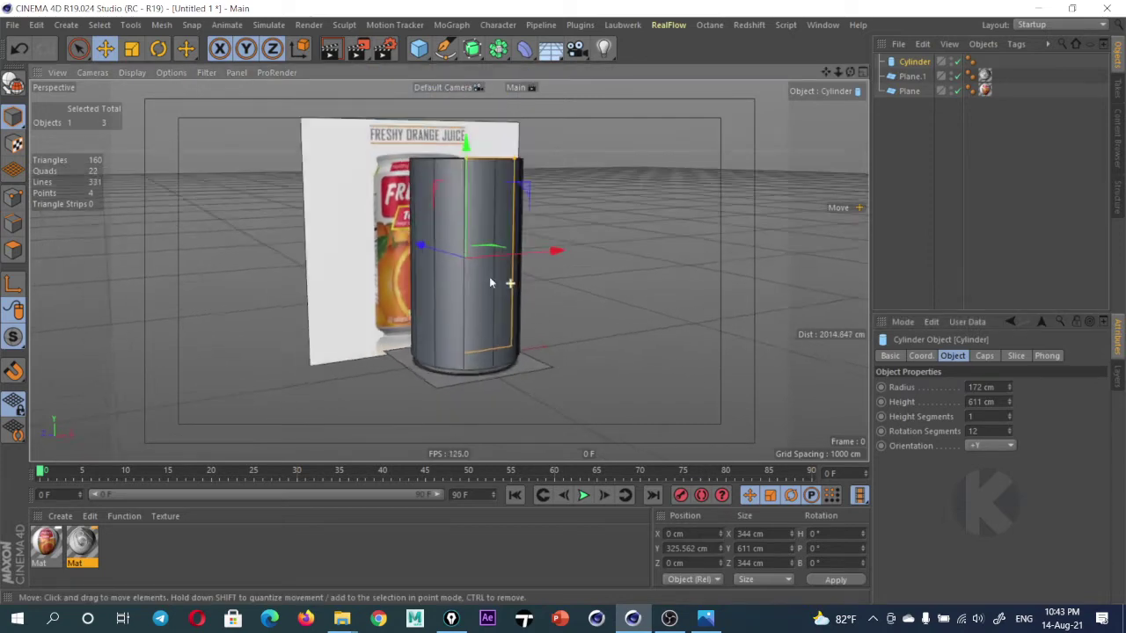
{"action": "scroll", "coordinate": [489, 280], "scroll_direction": "up", "scroll_amount": 1}
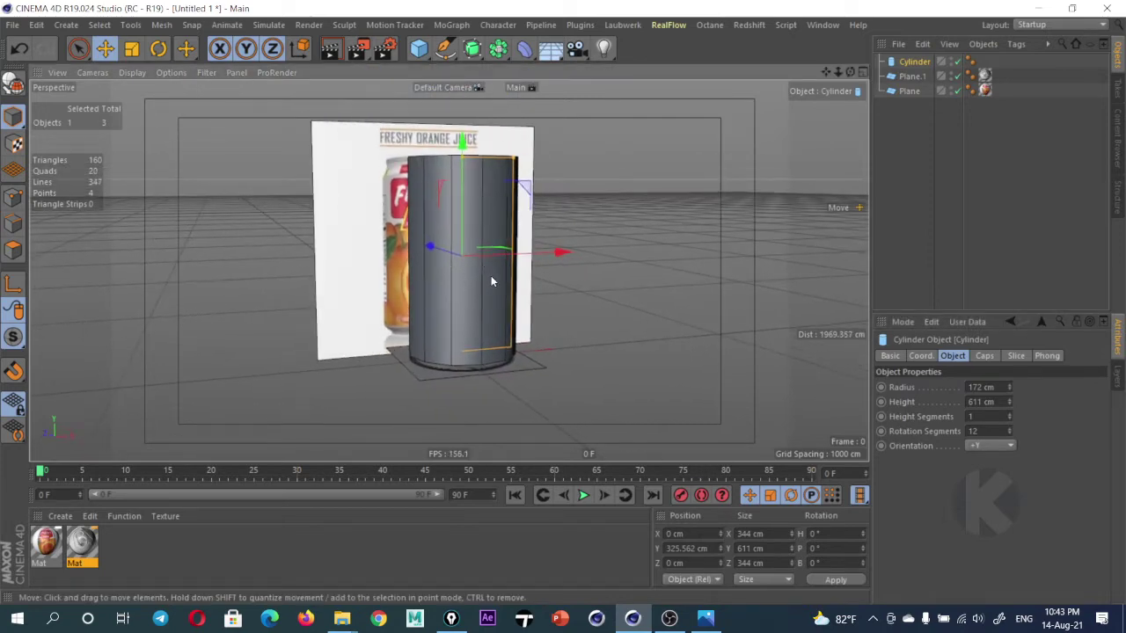
Maximize the Front view, zoom in, and switch it to wireframe display
{"action": "middle_click", "coordinate": [419, 297]}
{"action": "middle_click", "coordinate": [624, 348]}
{"action": "scroll", "coordinate": [488, 299], "scroll_direction": "up", "scroll_amount": 2}
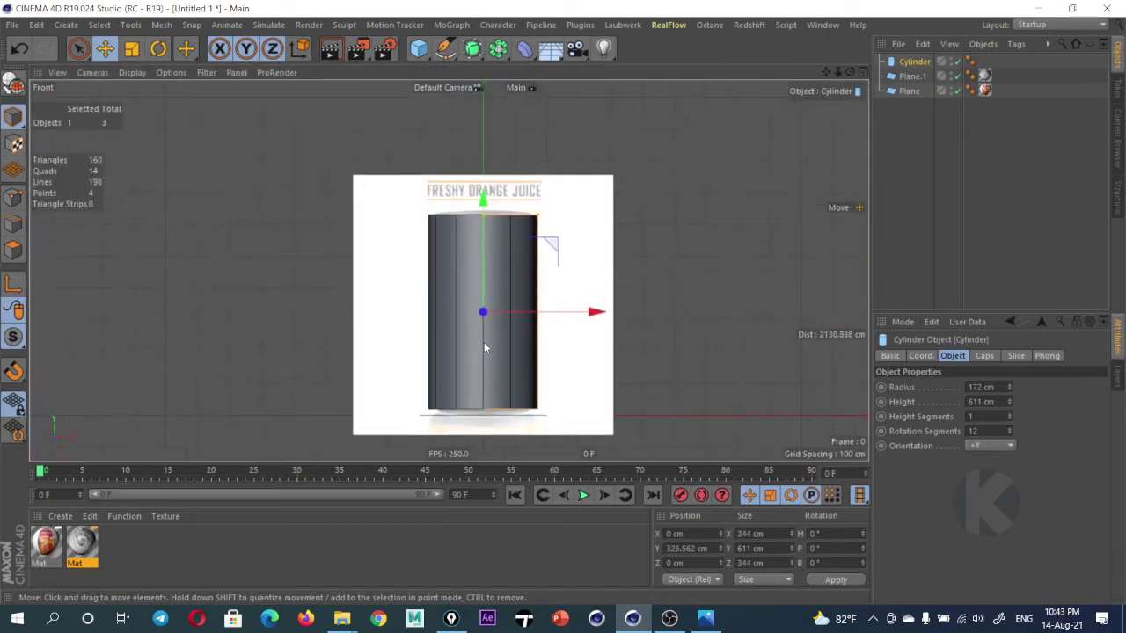
{"action": "scroll", "coordinate": [493, 325], "scroll_direction": "up", "scroll_amount": 2}
{"action": "left_click", "coordinate": [138, 73]}
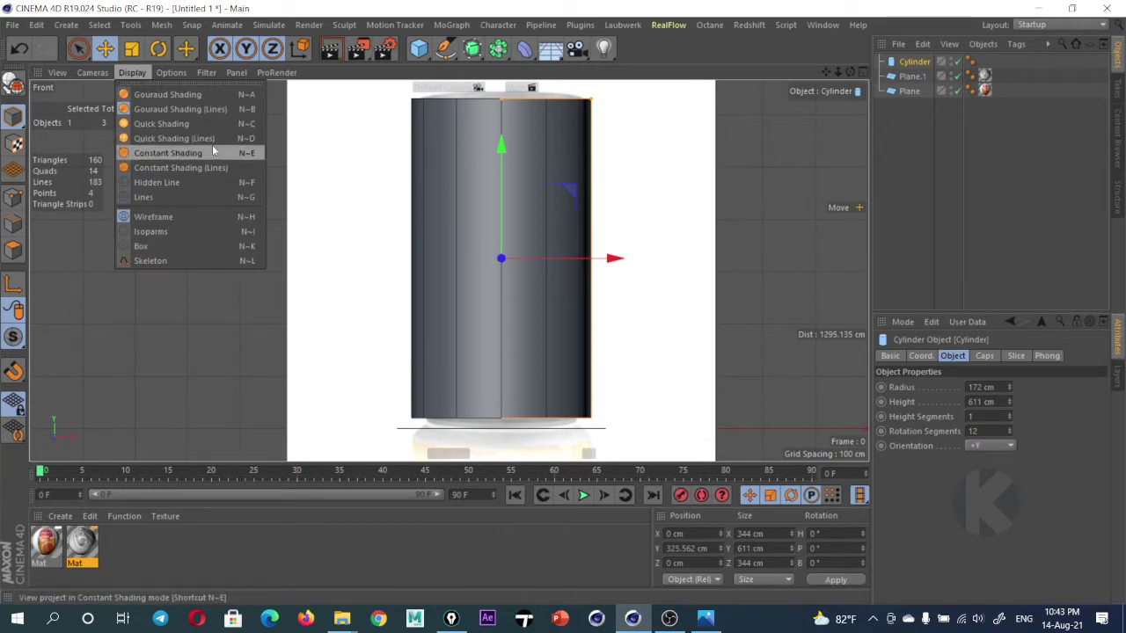
{"action": "left_click", "coordinate": [144, 197]}
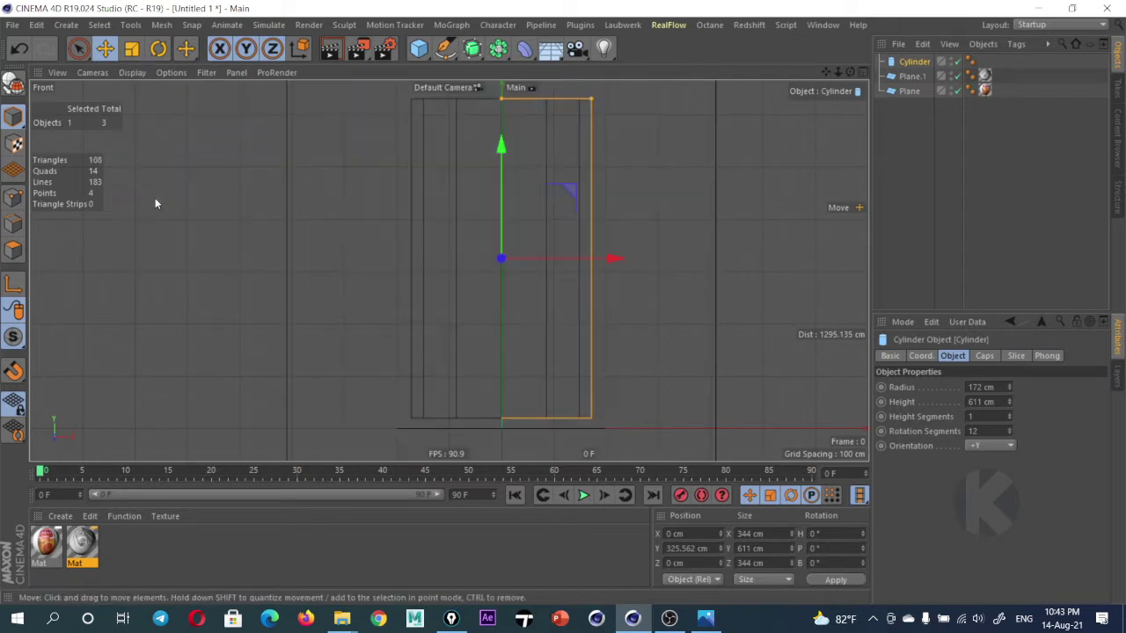
Try flat, quick and smooth shading modes, settling on Gouraud Shading (Lines)
{"action": "left_click", "coordinate": [138, 73]}
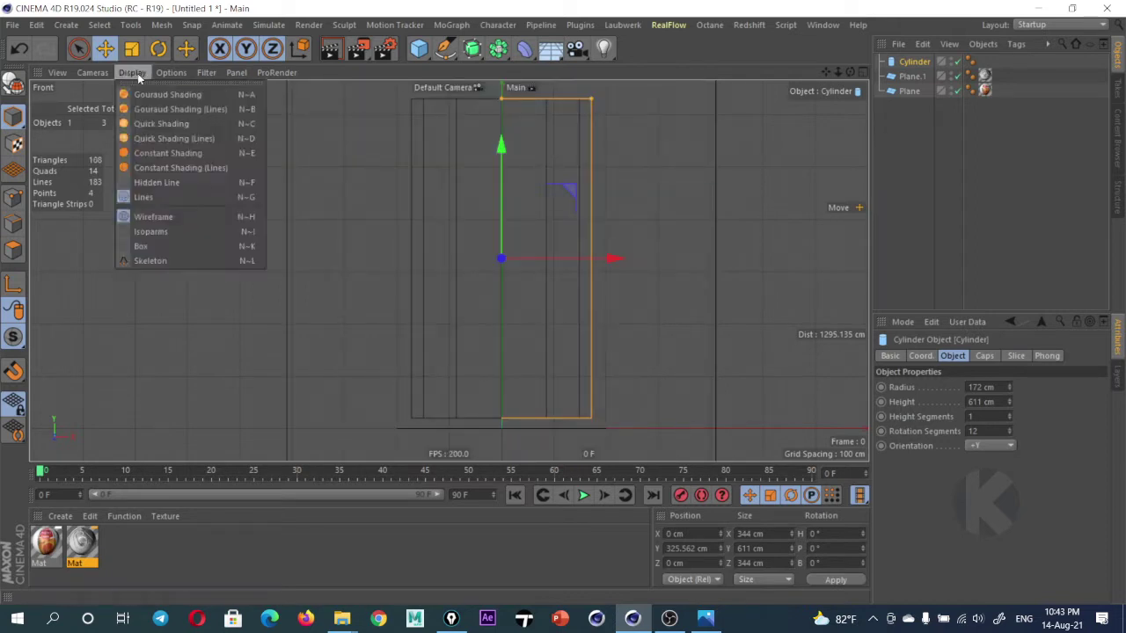
{"action": "left_click", "coordinate": [153, 184]}
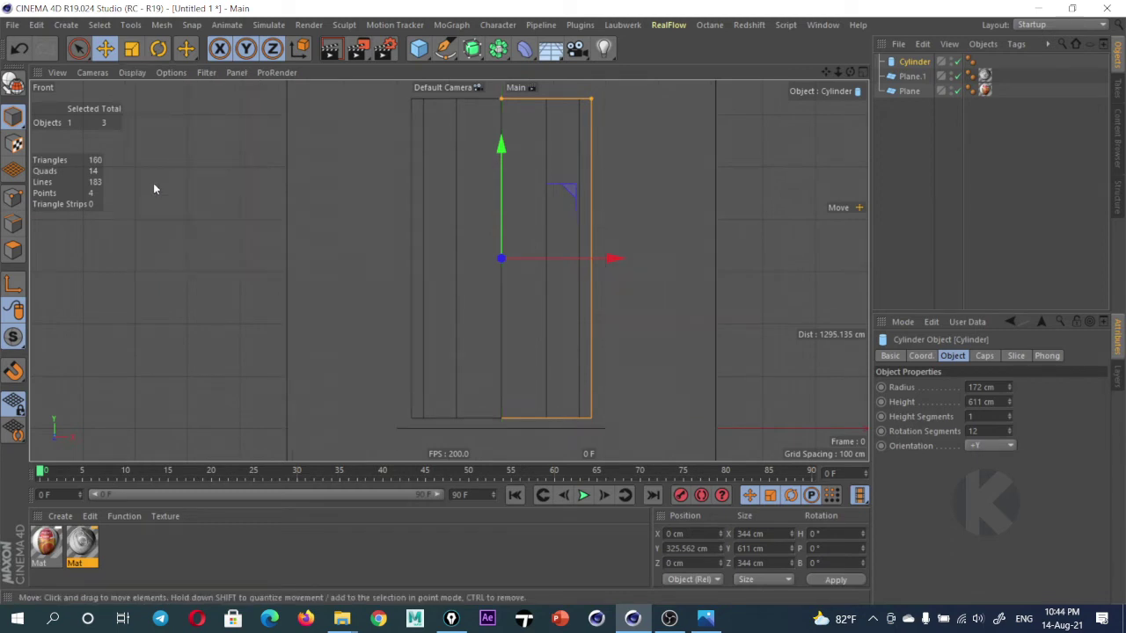
{"action": "left_click", "coordinate": [136, 74]}
{"action": "left_click", "coordinate": [154, 168]}
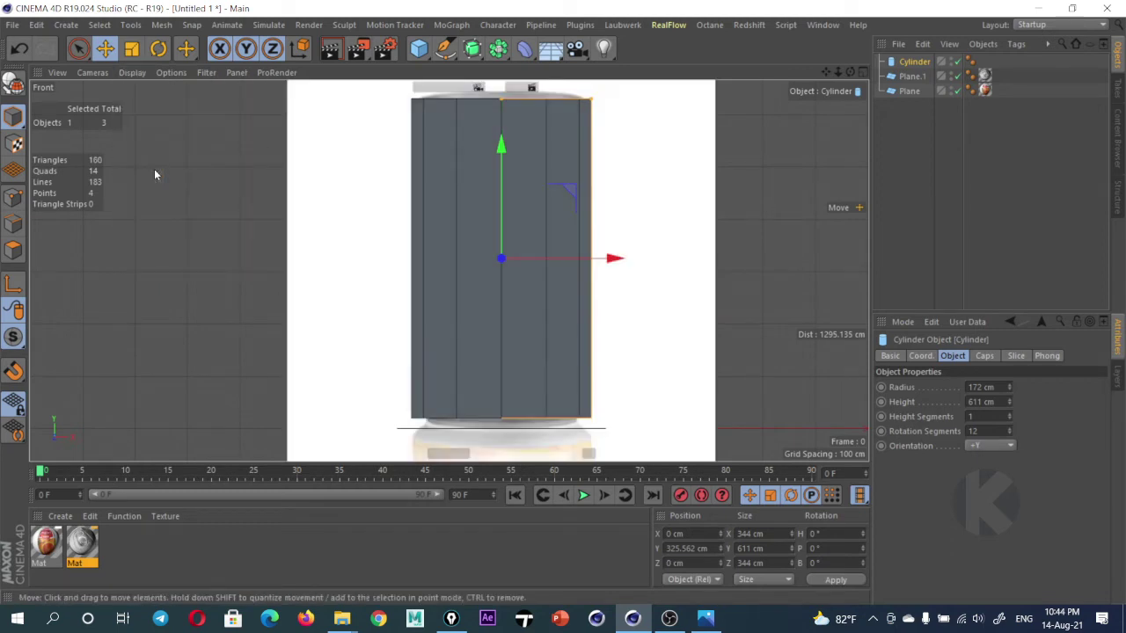
{"action": "left_click", "coordinate": [132, 72]}
{"action": "left_click", "coordinate": [145, 148]}
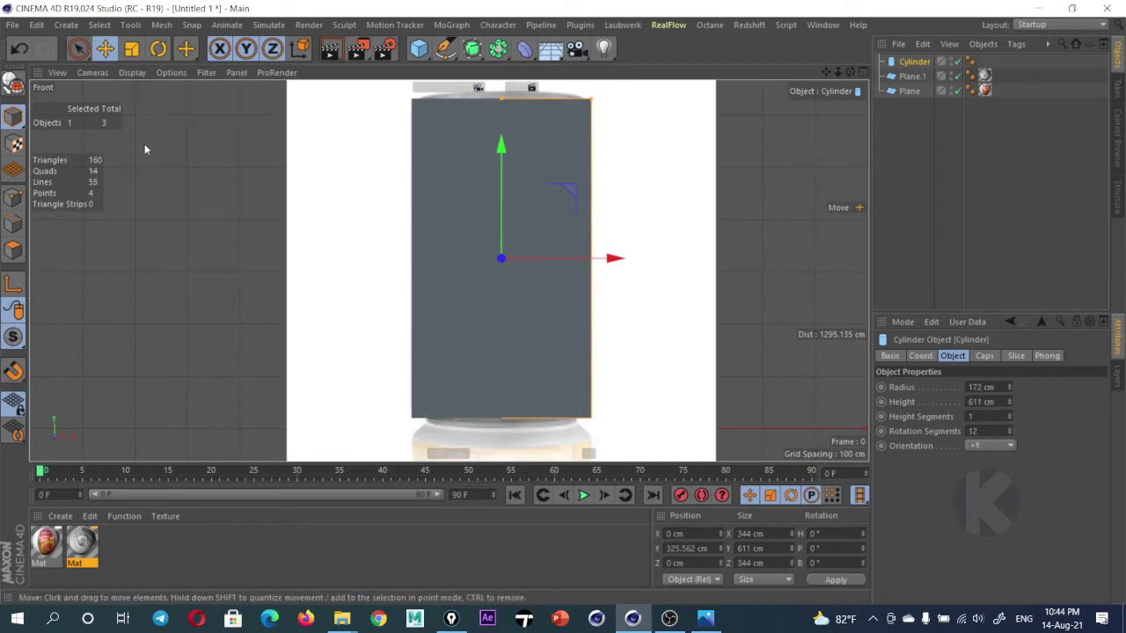
{"action": "left_click", "coordinate": [144, 75]}
{"action": "left_click", "coordinate": [154, 138]}
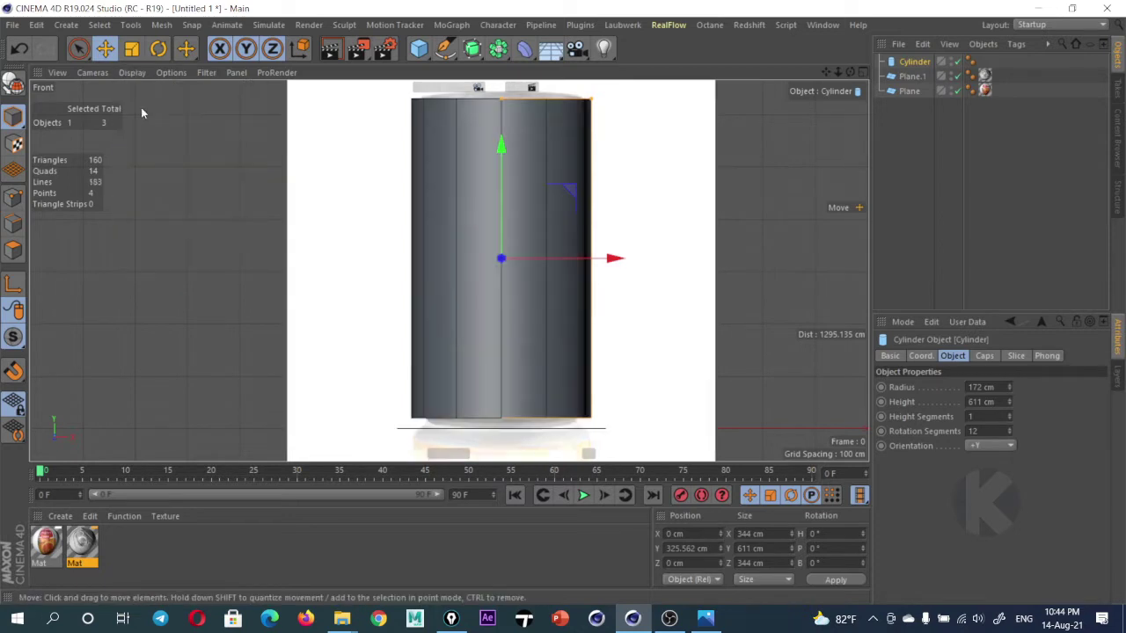
{"action": "left_click", "coordinate": [134, 73]}
{"action": "left_click", "coordinate": [145, 95]}
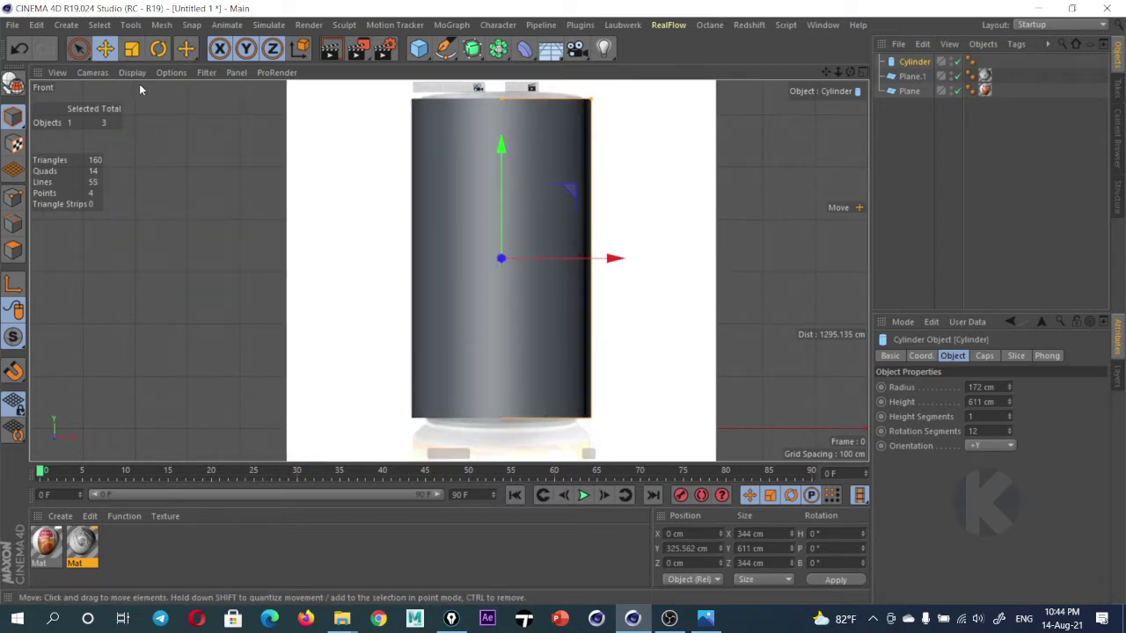
{"action": "left_click", "coordinate": [138, 74]}
{"action": "left_click", "coordinate": [142, 107]}
{"action": "left_click", "coordinate": [139, 72]}
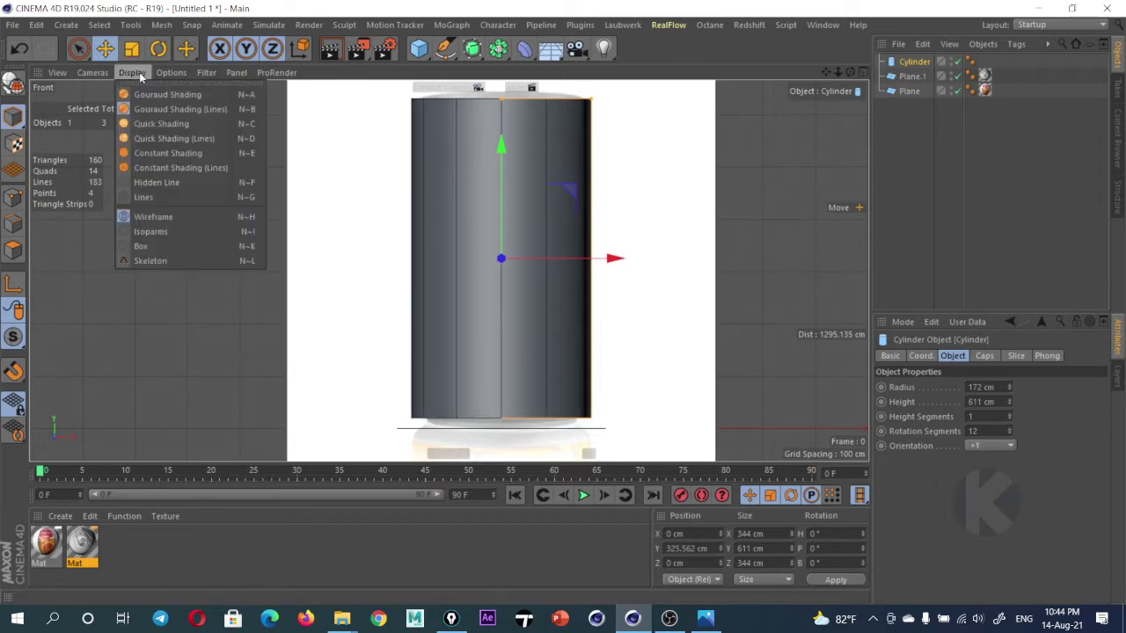
{"action": "left_click", "coordinate": [681, 251]}
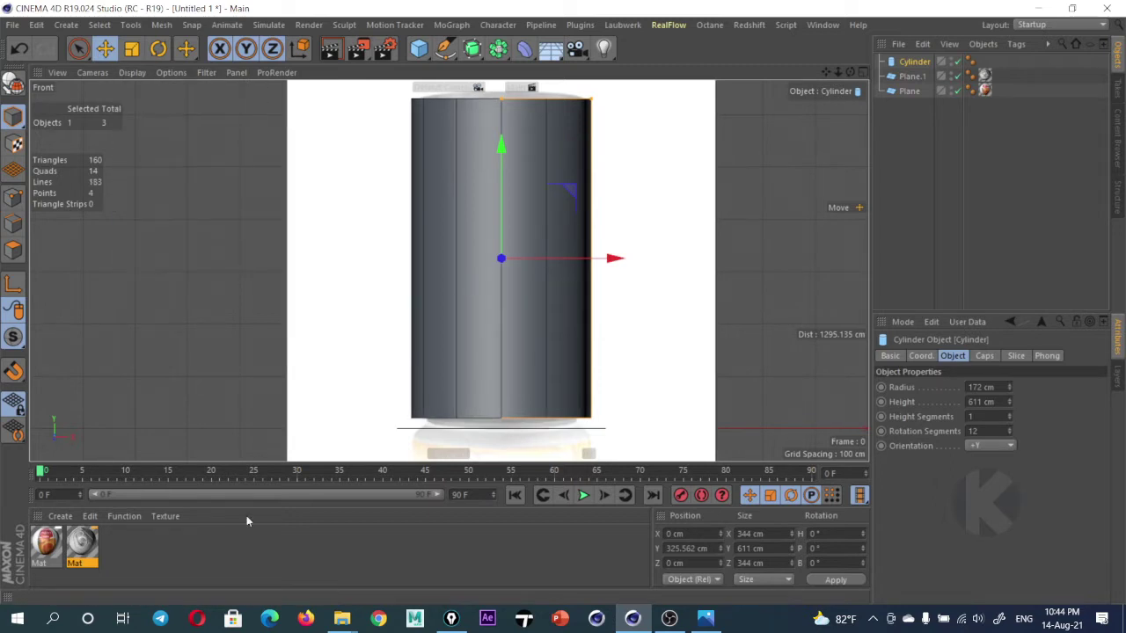
Create Mat.1, apply it to the cylinder, and open it in the Material Editor
{"action": "double_click", "coordinate": [148, 538]}
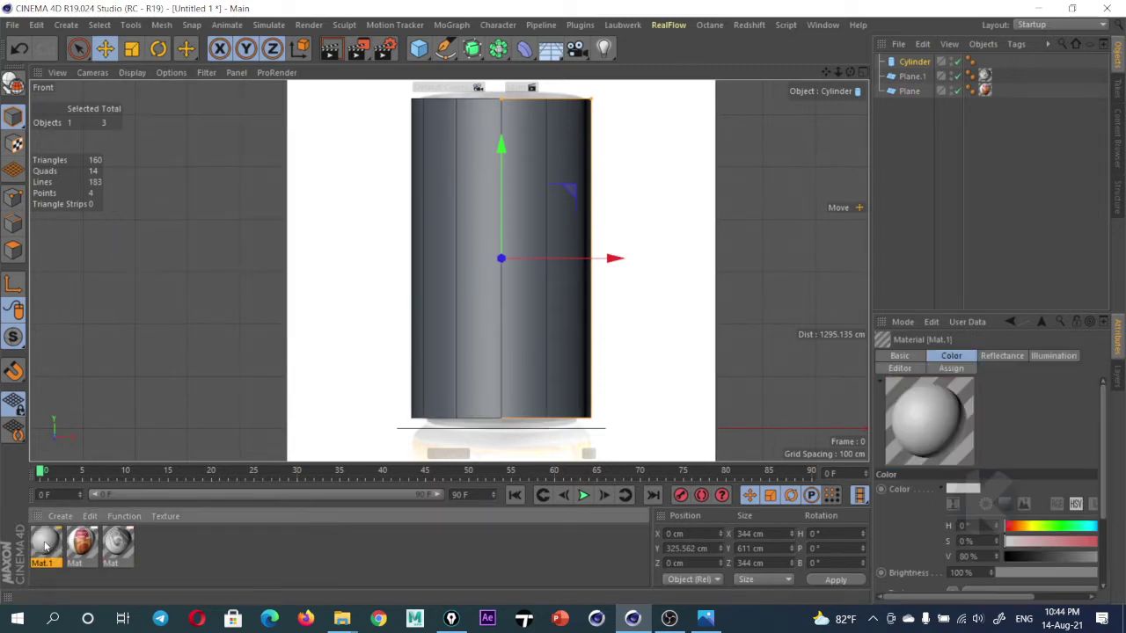
{"action": "left_click_drag", "start_coordinate": [46, 545], "coordinate": [488, 341]}
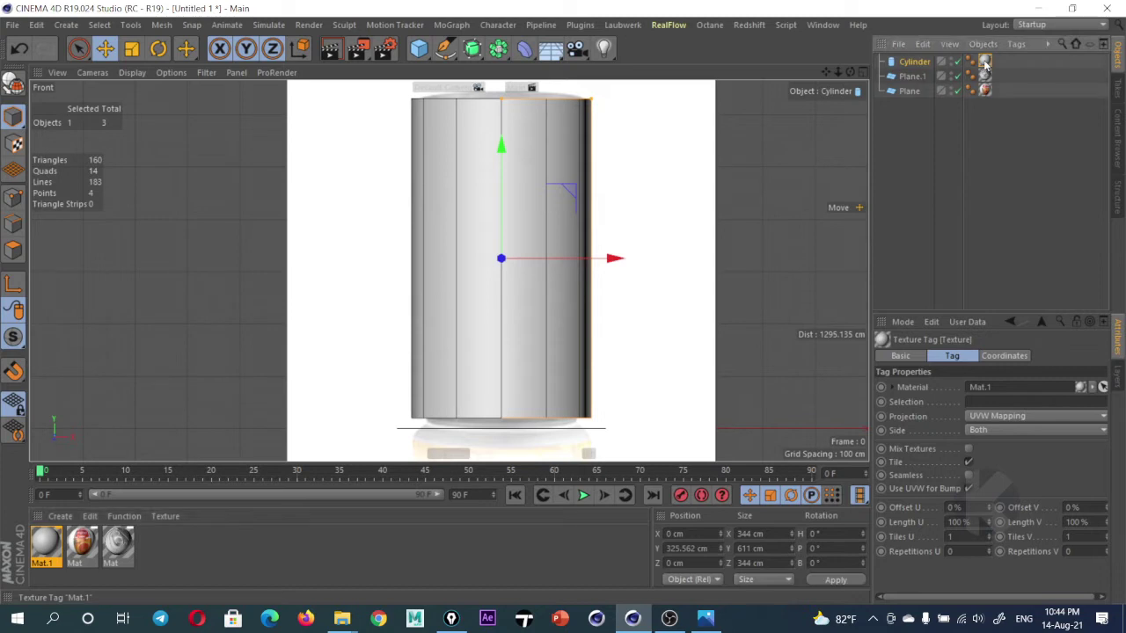
{"action": "left_click", "coordinate": [979, 387]}
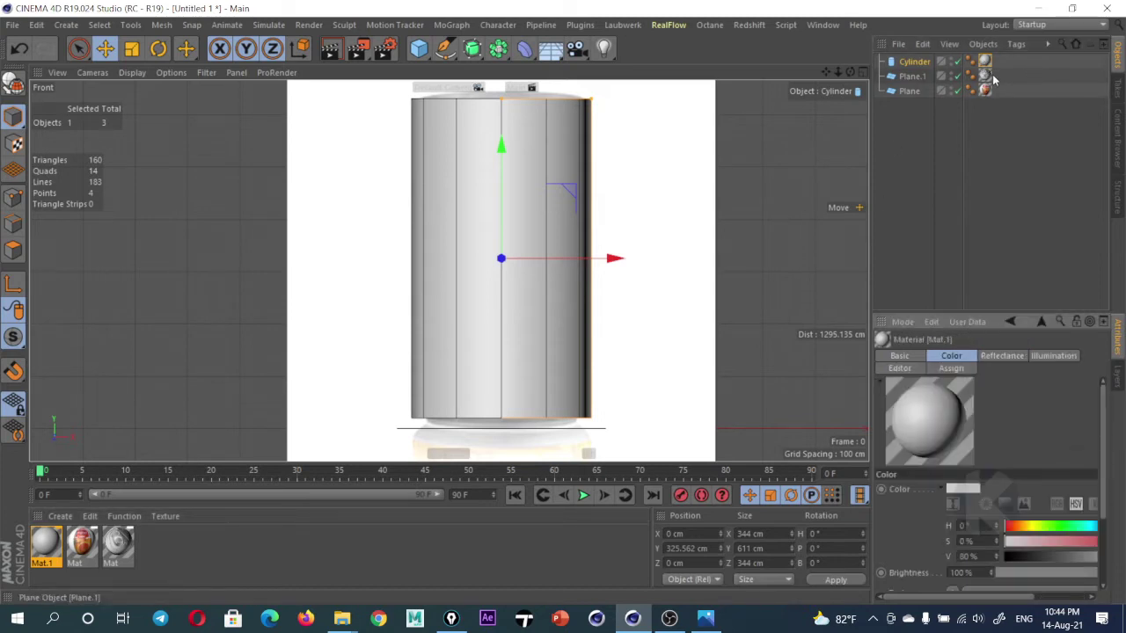
{"action": "scroll", "coordinate": [968, 494], "scroll_direction": "down", "scroll_amount": 3}
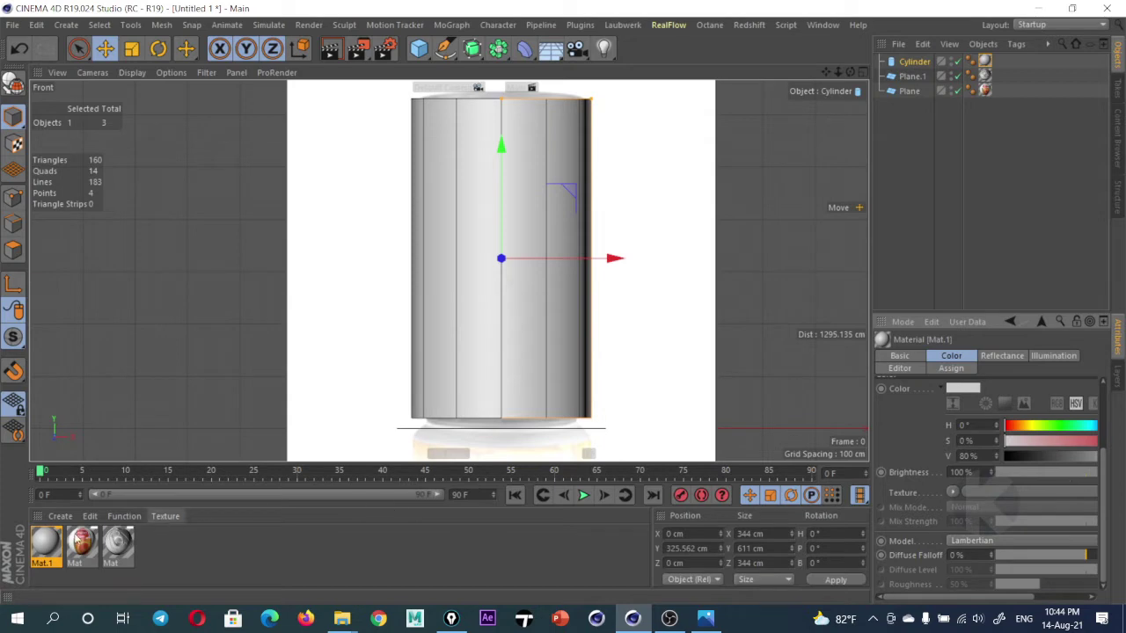
{"action": "double_click", "coordinate": [46, 542]}
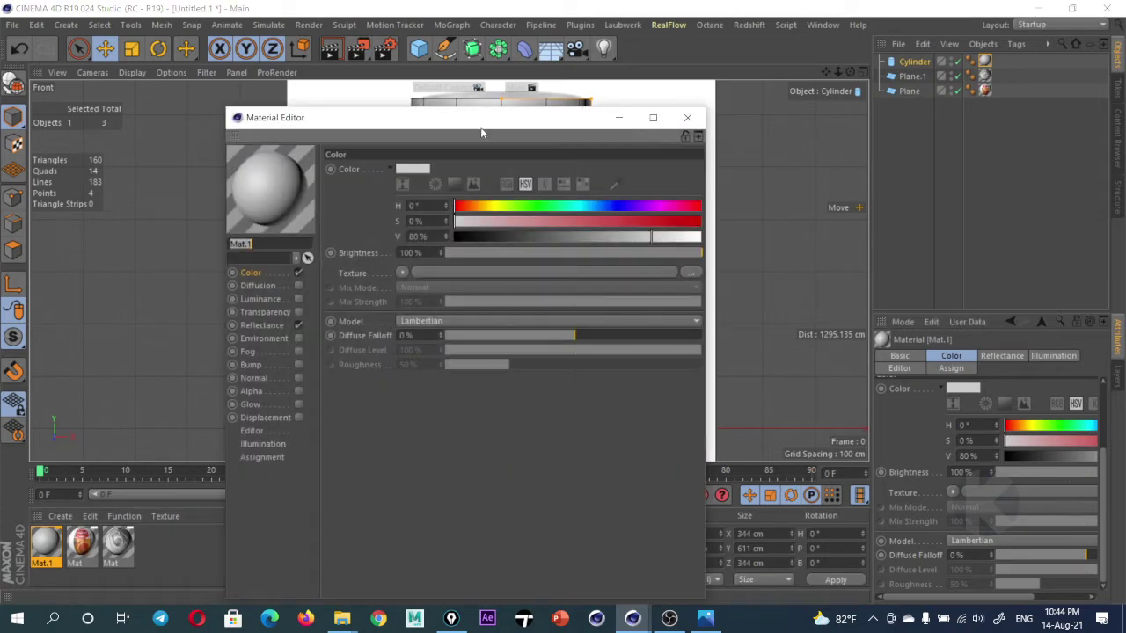
Enable the Transparency channel and try brightness values between 35% and 98%
{"action": "left_click_drag", "start_coordinate": [482, 124], "coordinate": [664, 115]}
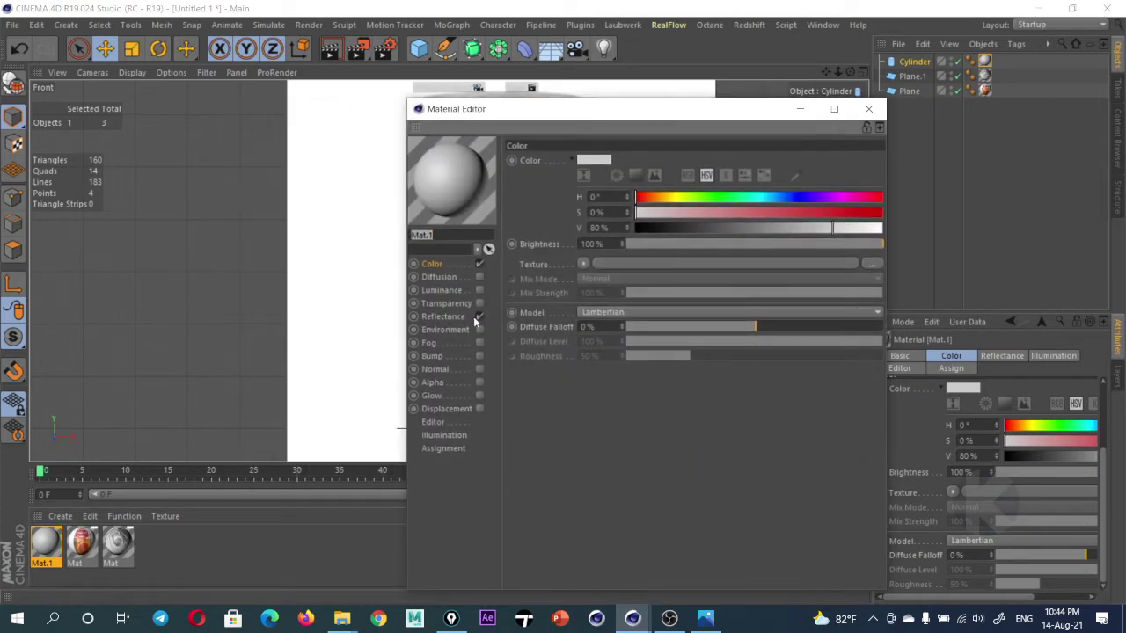
{"action": "left_click", "coordinate": [454, 306]}
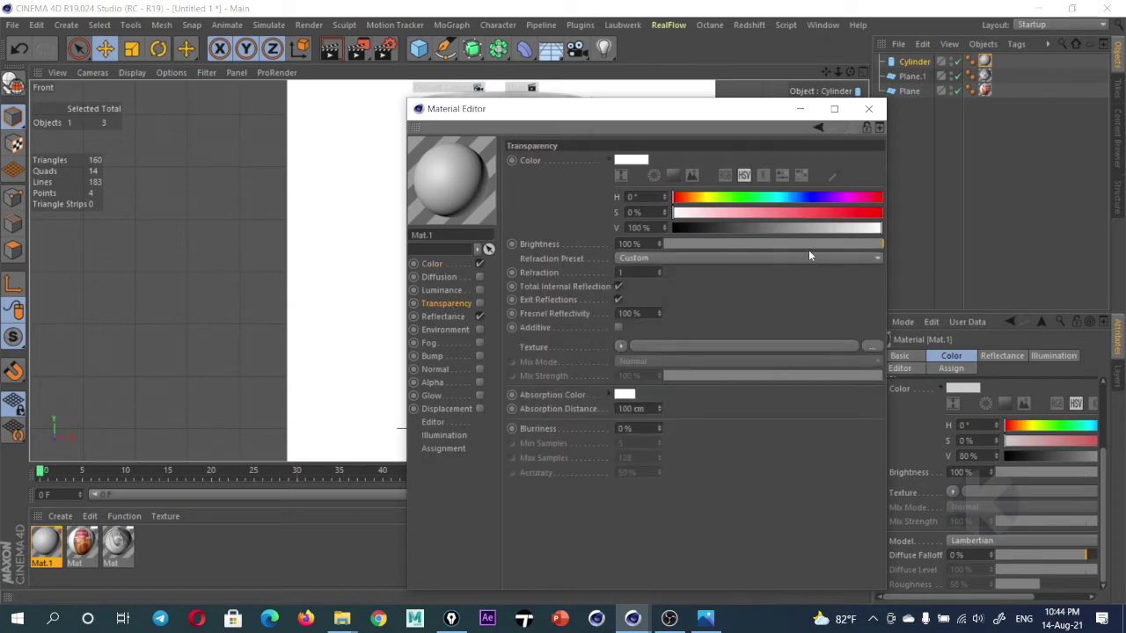
{"action": "left_click_drag", "start_coordinate": [816, 228], "coordinate": [845, 241]}
{"action": "left_click", "coordinate": [733, 245]}
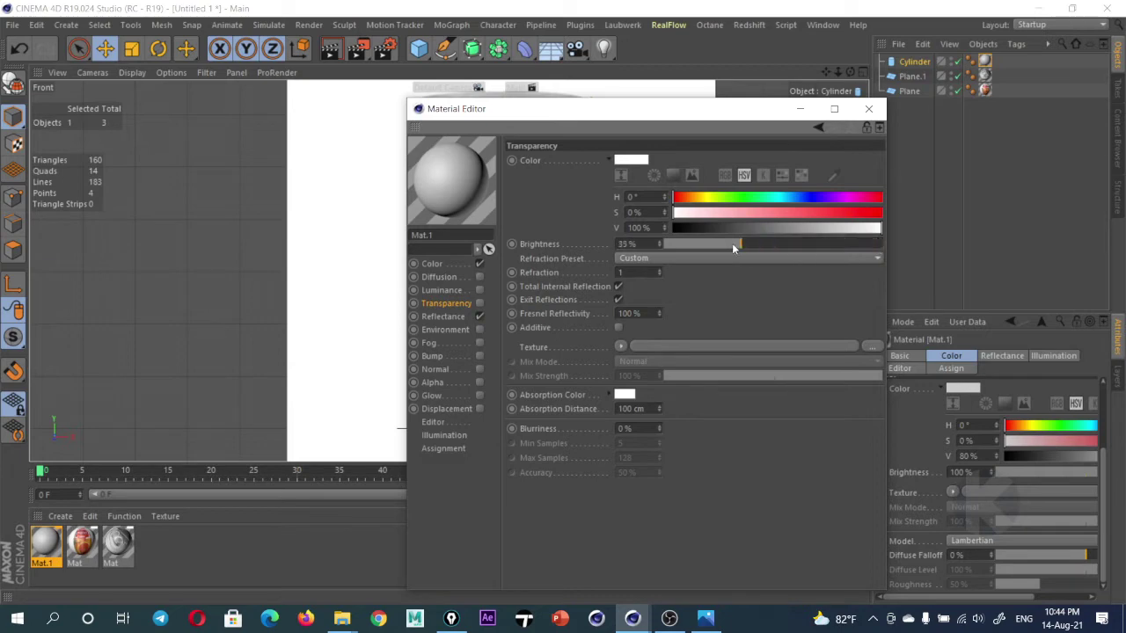
{"action": "left_click", "coordinate": [479, 302]}
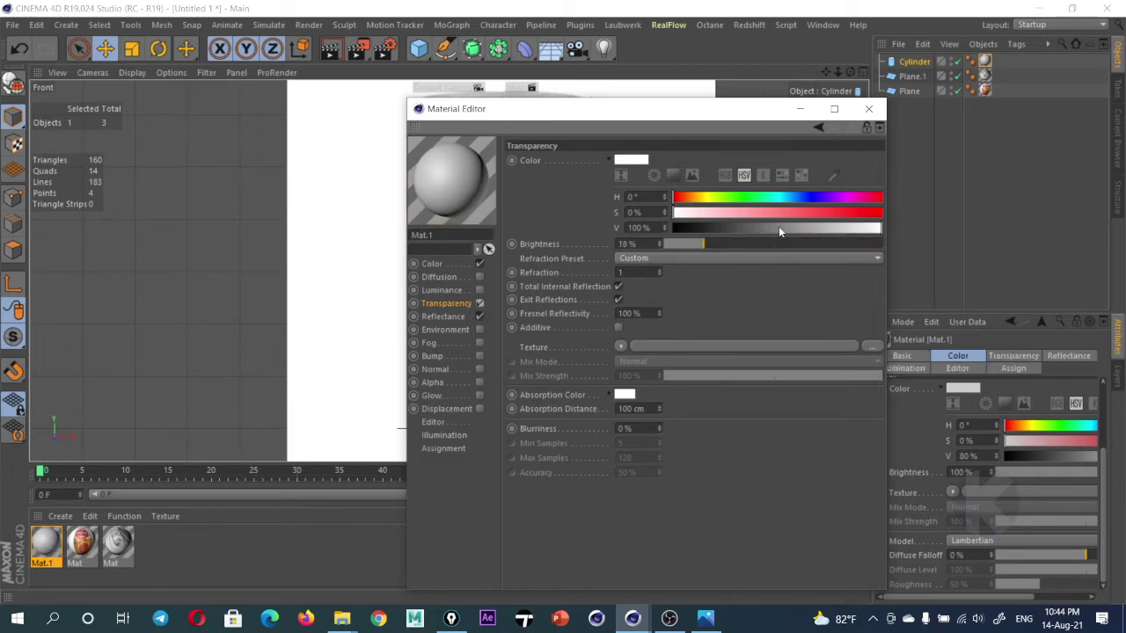
{"action": "left_click_drag", "start_coordinate": [701, 243], "coordinate": [855, 242]}
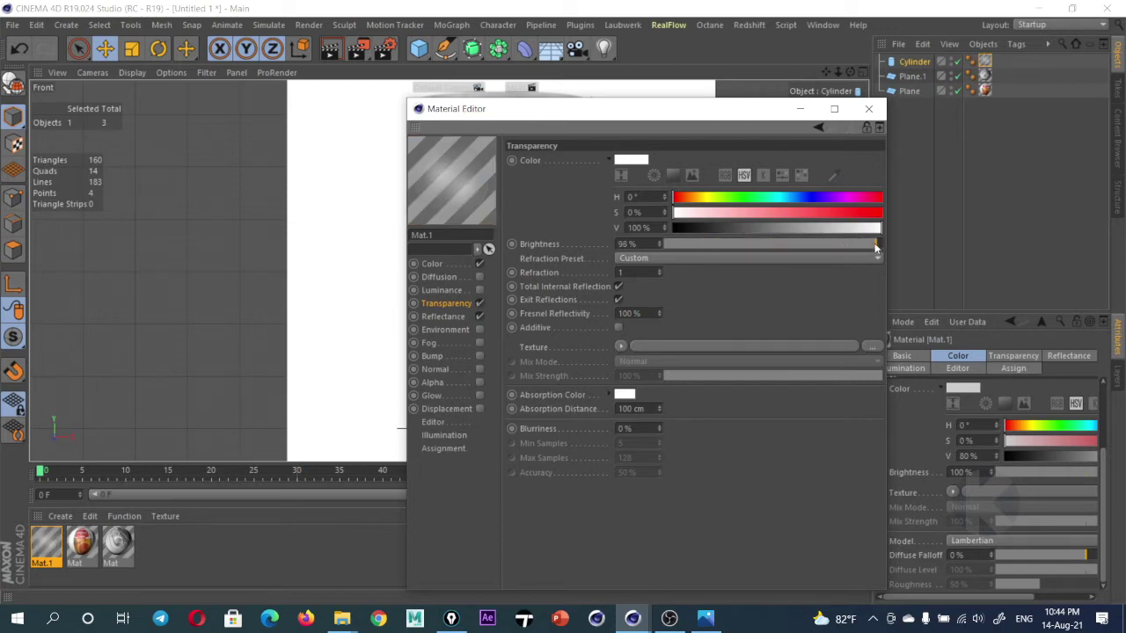
{"action": "left_click_drag", "start_coordinate": [876, 249], "coordinate": [764, 245]}
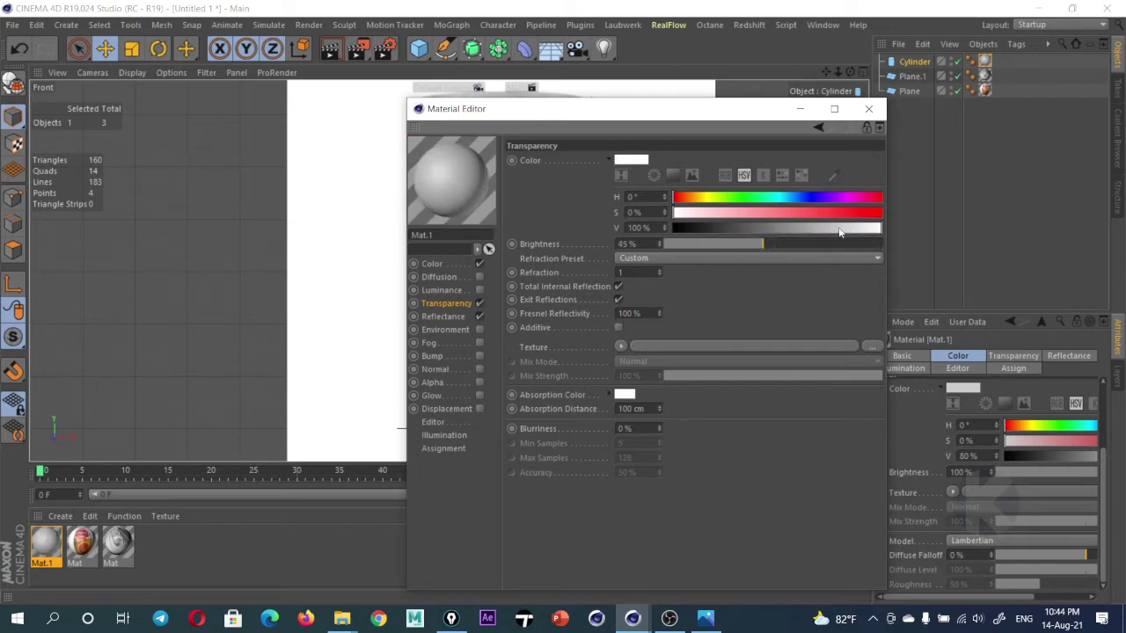
{"action": "left_click_drag", "start_coordinate": [563, 117], "coordinate": [822, 281]}
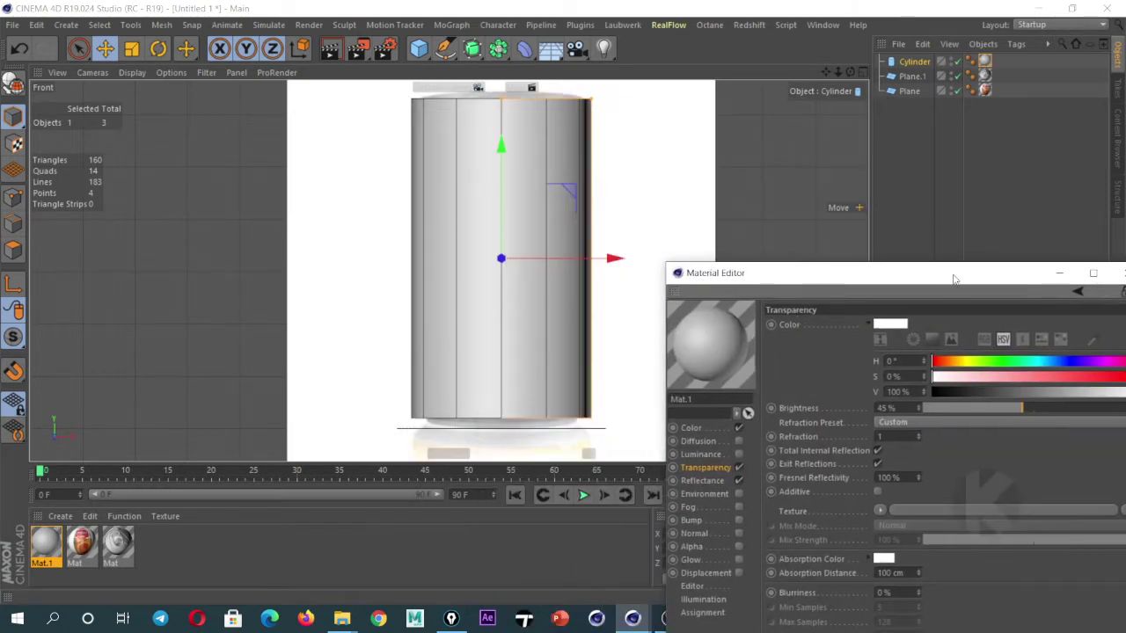
{"action": "left_click_drag", "start_coordinate": [954, 279], "coordinate": [879, 231]}
{"action": "scroll", "coordinate": [502, 260], "scroll_direction": "up", "scroll_amount": 3}
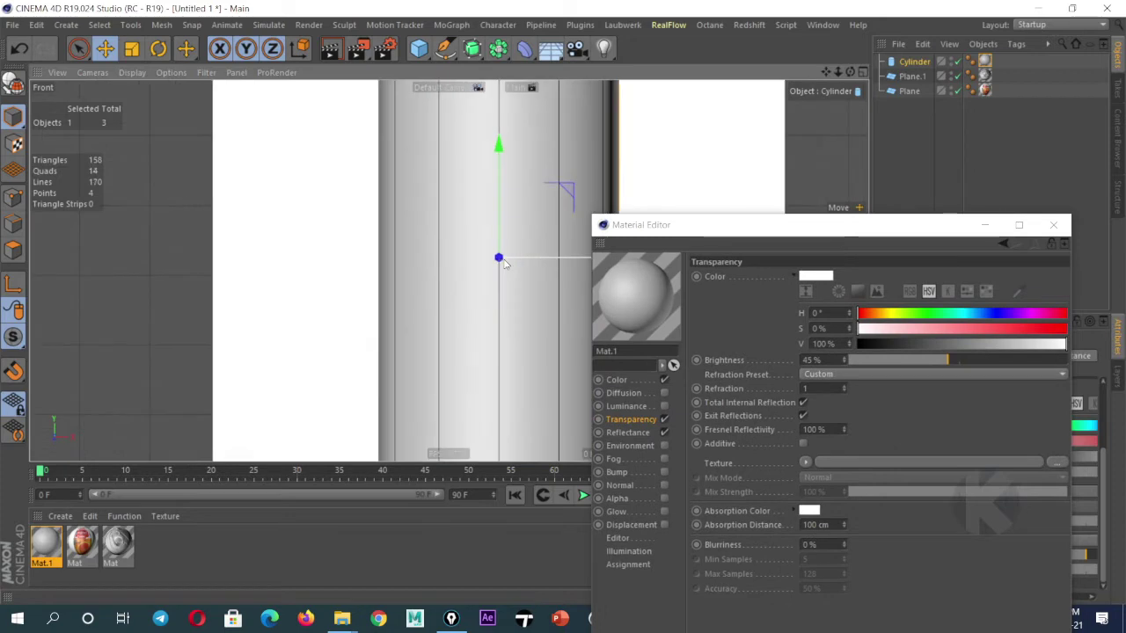
Toggle the material channels, then set transparency brightness to 55% with a white colour
{"action": "left_click", "coordinate": [664, 420]}
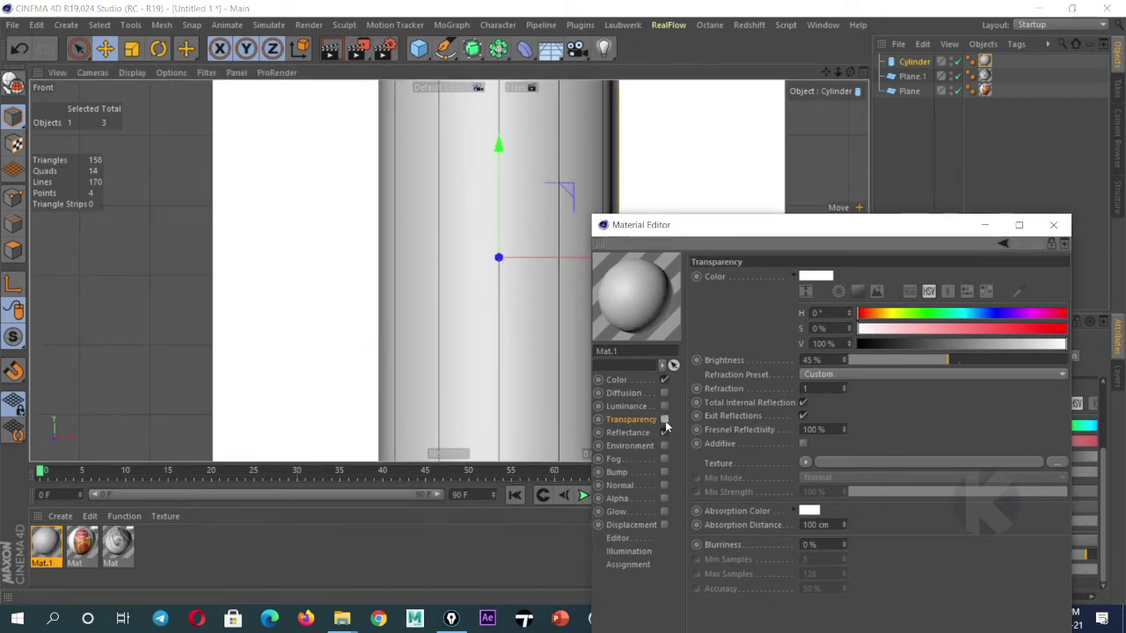
{"action": "left_click", "coordinate": [664, 379]}
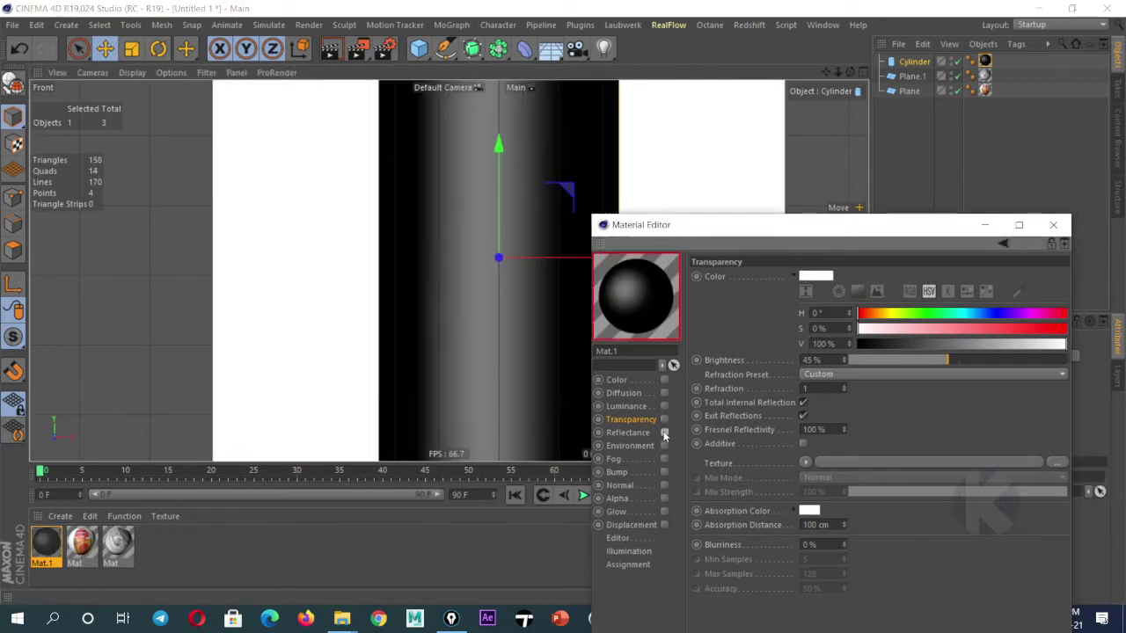
{"action": "left_click", "coordinate": [664, 431]}
{"action": "left_click", "coordinate": [664, 379]}
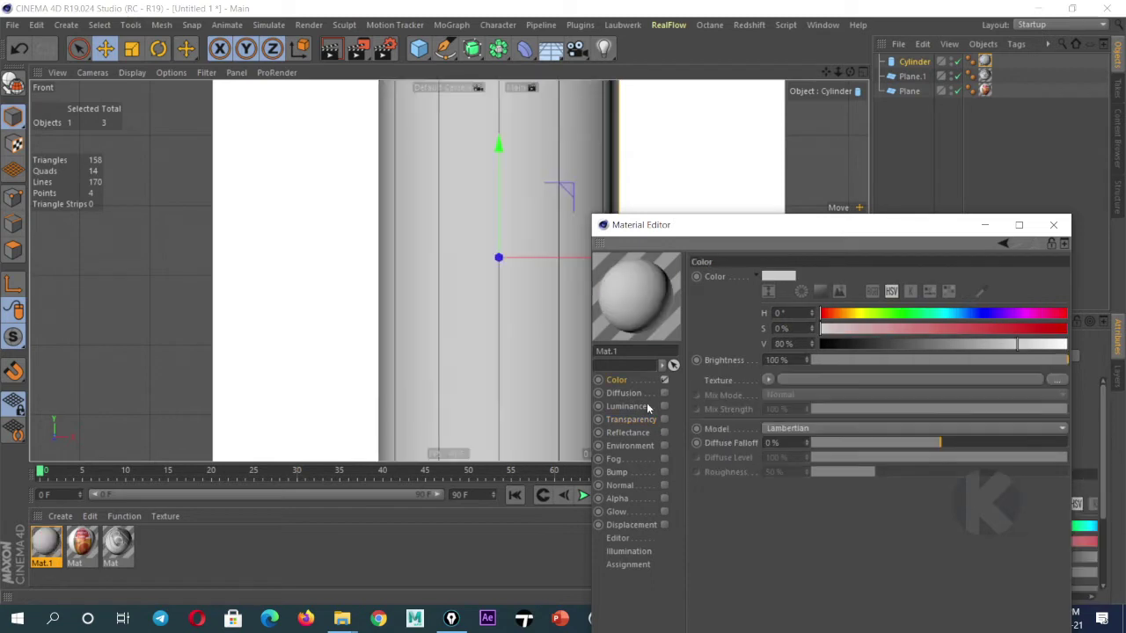
{"action": "left_click", "coordinate": [639, 421]}
{"action": "left_click_drag", "start_coordinate": [946, 360], "coordinate": [872, 360]}
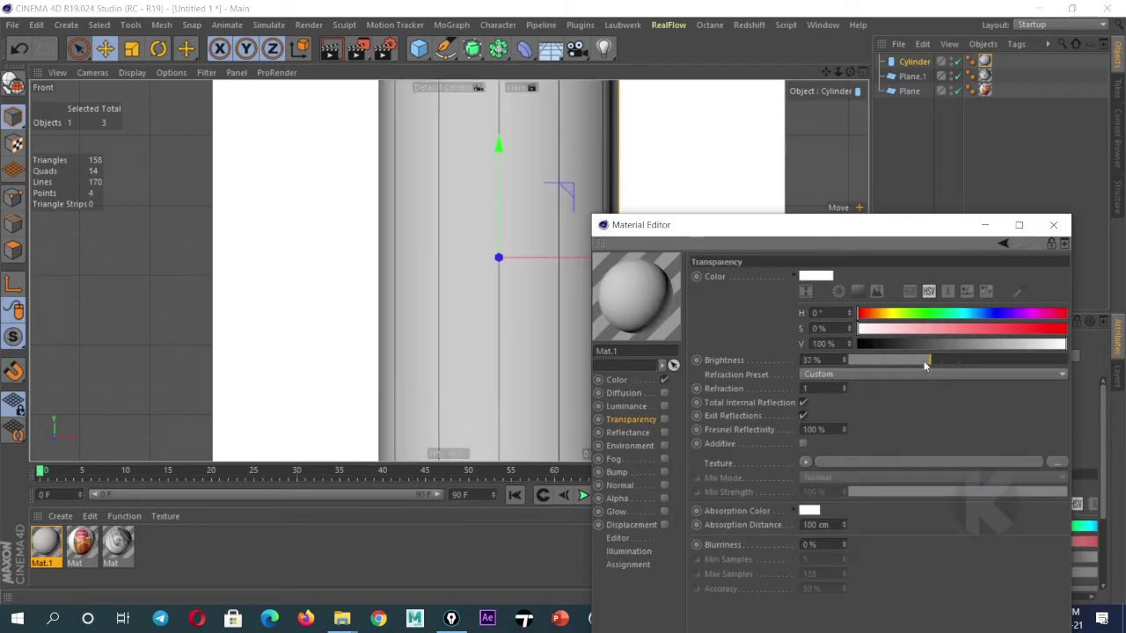
{"action": "mouse_move", "coordinate": [1015, 346]}
{"action": "left_mouse_down"}
{"action": "mouse_move", "coordinate": [938, 344]}
{"action": "mouse_move", "coordinate": [1018, 343]}
{"action": "left_mouse_up"}
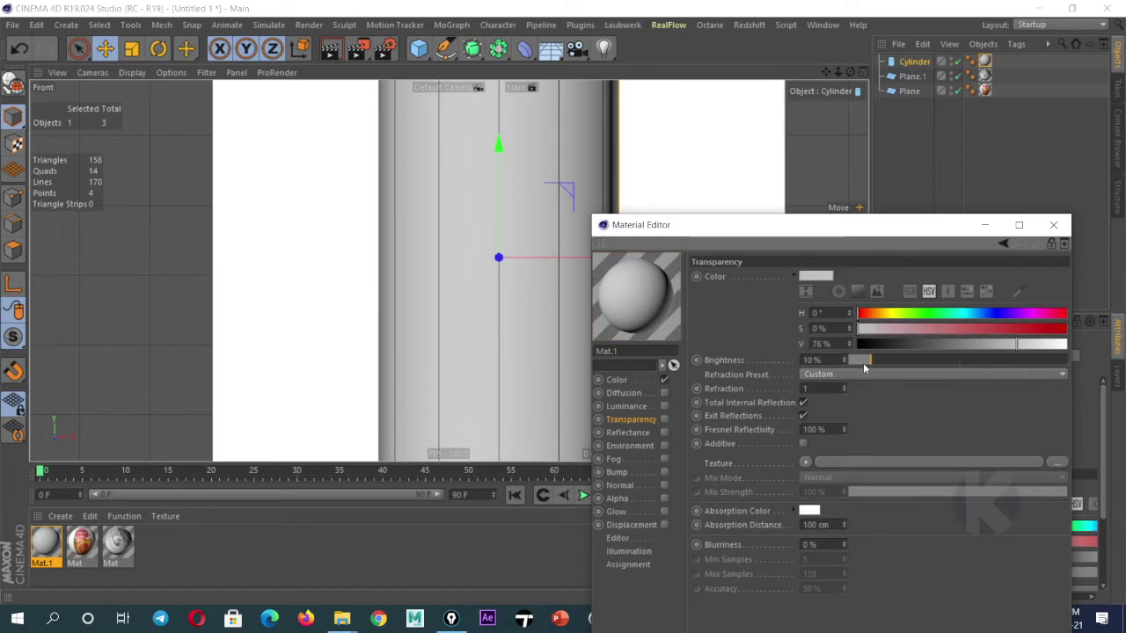
{"action": "left_click_drag", "start_coordinate": [868, 360], "coordinate": [912, 359]}
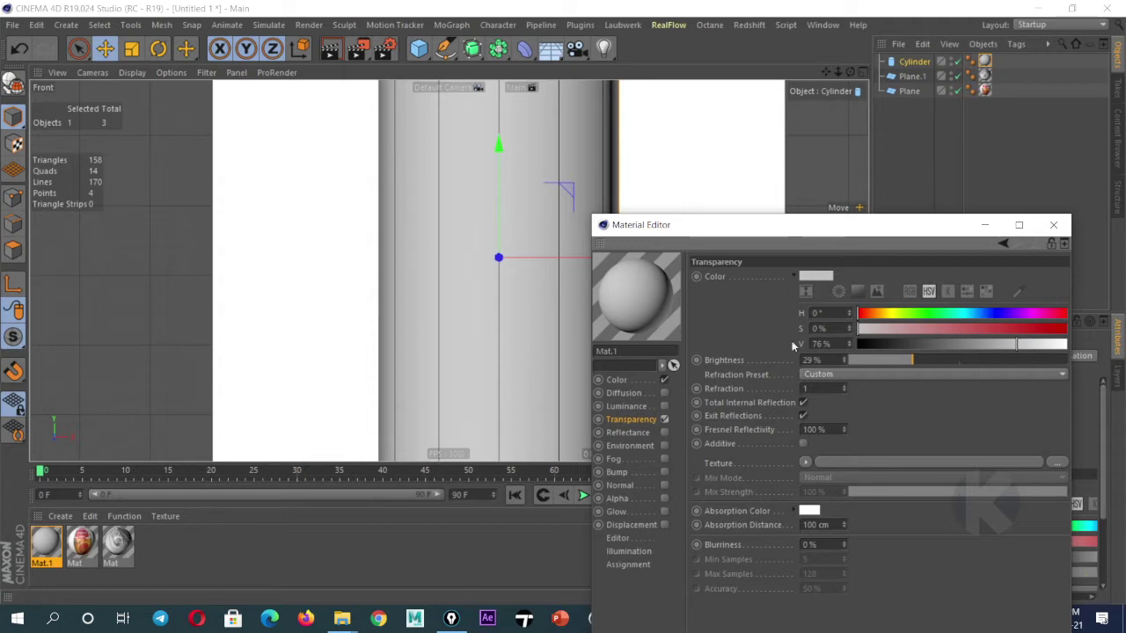
{"action": "left_click_drag", "start_coordinate": [910, 362], "coordinate": [970, 359]}
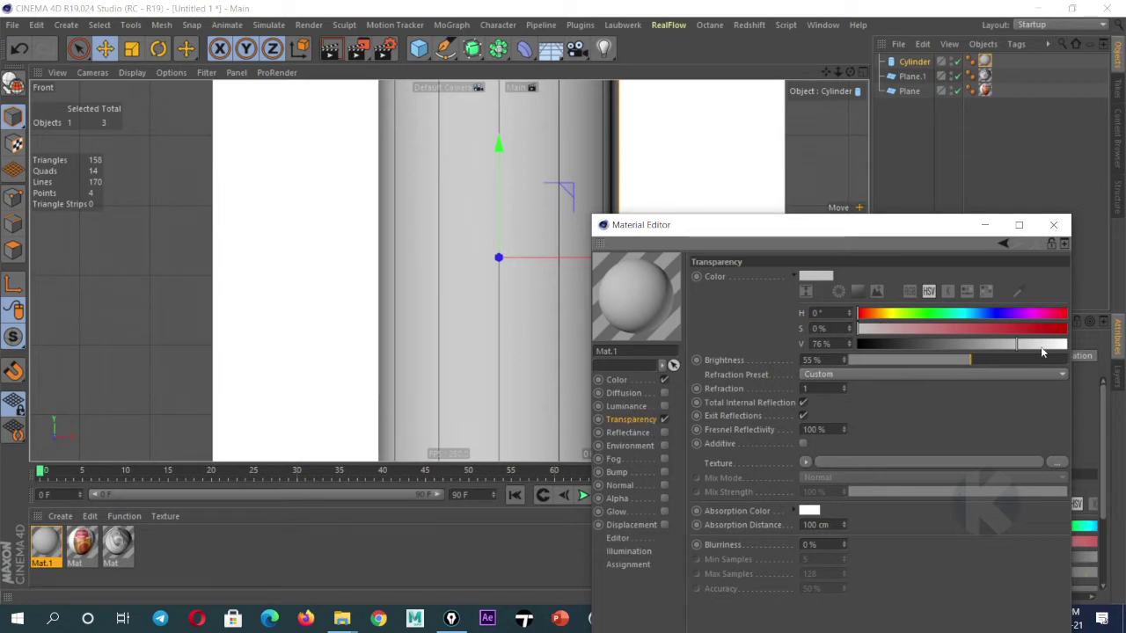
{"action": "left_click_drag", "start_coordinate": [1017, 345], "coordinate": [1067, 344]}
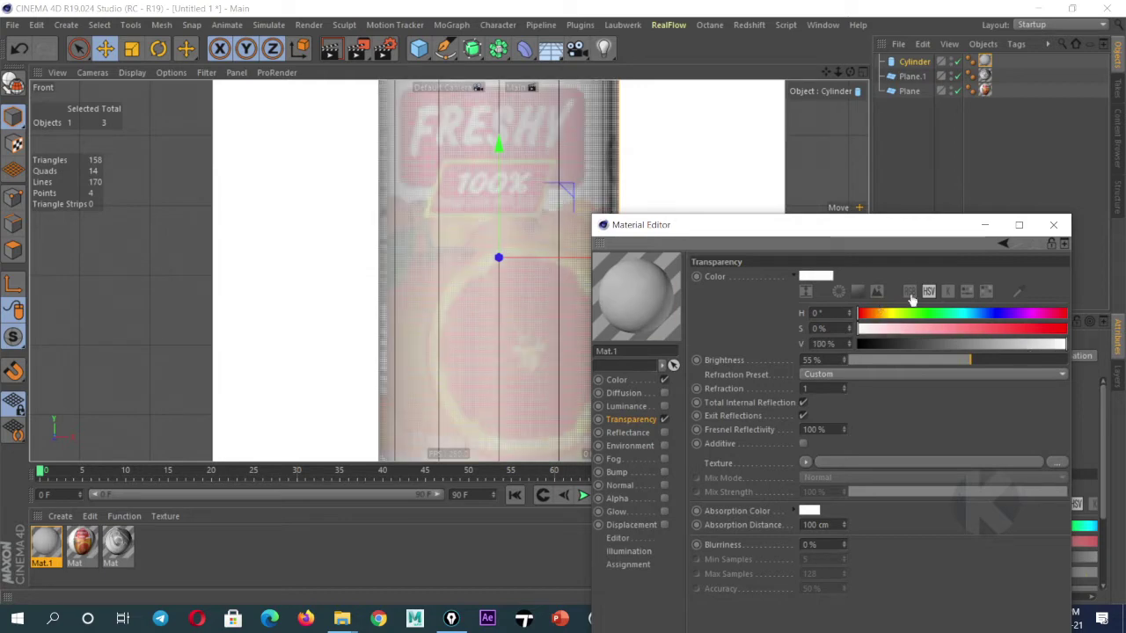
Close the Material Editor, zoom out the Front view, and make the cylinder editable with C
{"action": "left_click", "coordinate": [985, 225]}
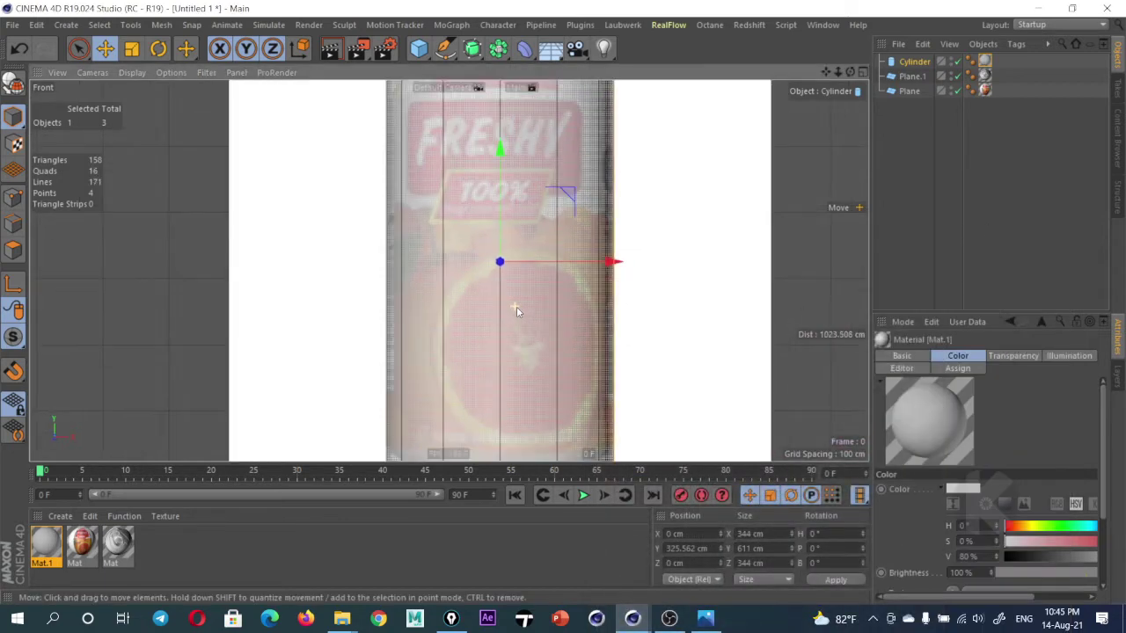
{"action": "scroll", "coordinate": [517, 306], "scroll_direction": "down", "scroll_amount": 2}
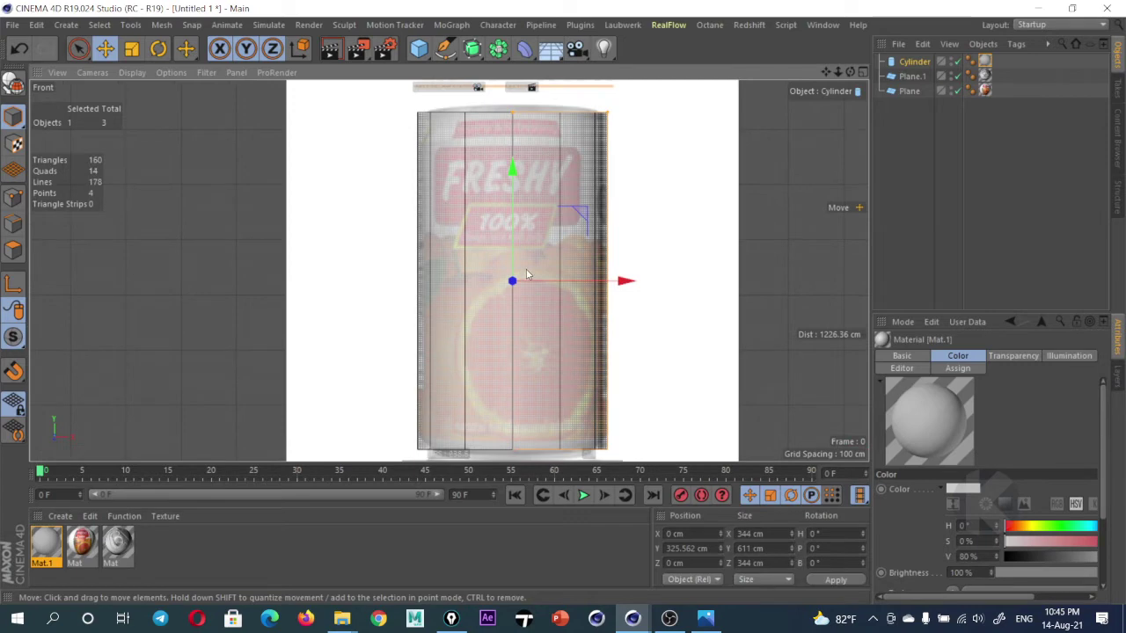
{"action": "scroll", "coordinate": [531, 250], "scroll_direction": "down", "scroll_amount": 2}
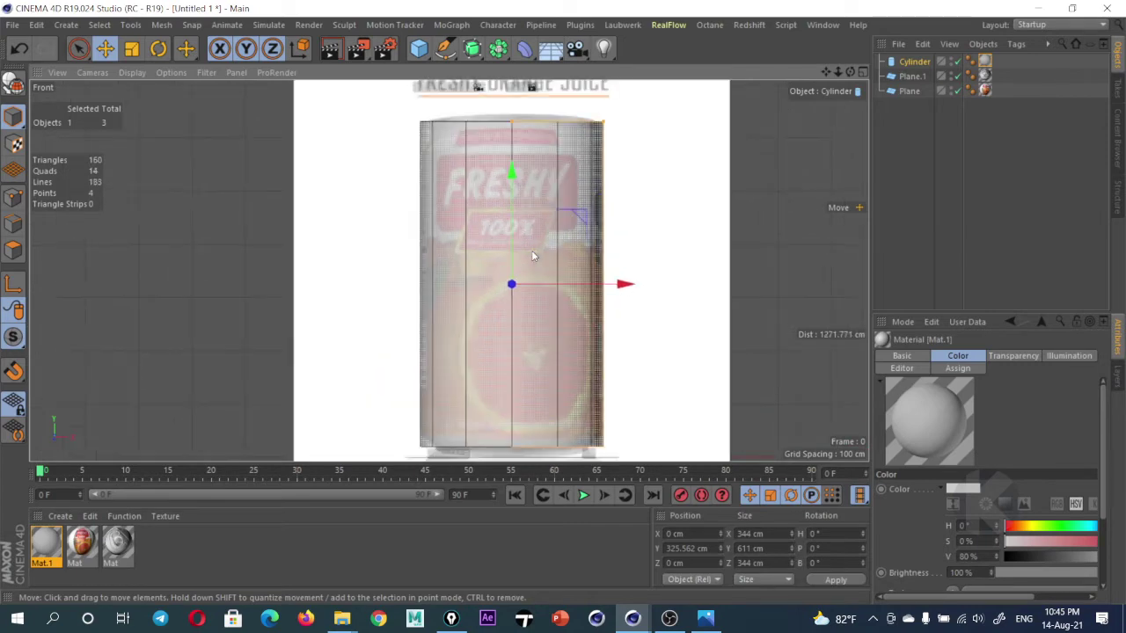
{"action": "middle_click_drag", "start_coordinate": [533, 260], "coordinate": [528, 258], "text": "alt"}
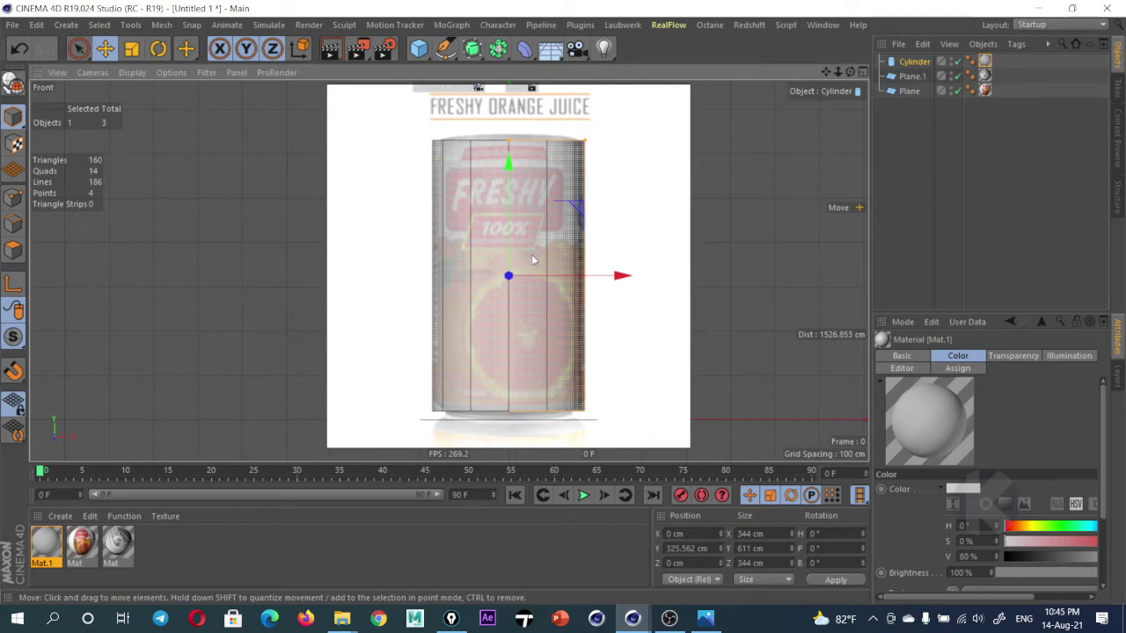
{"action": "key", "text": "c"}
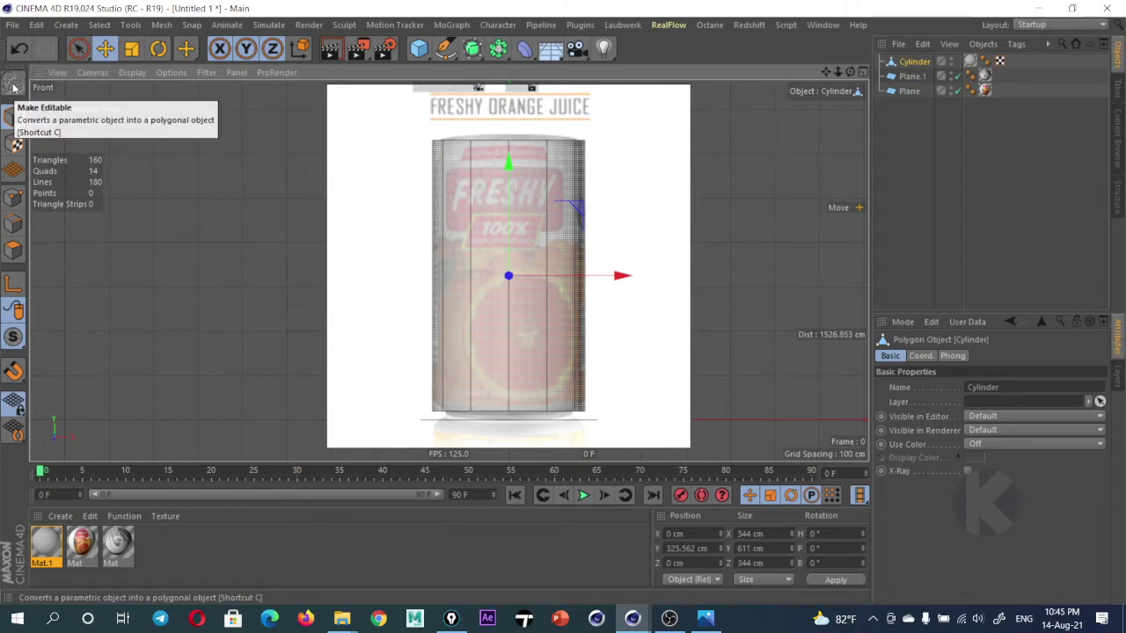
Switch to Edges mode and loop-select the cylinder's bottom edge ring
{"action": "scroll", "coordinate": [515, 319], "scroll_direction": "up", "scroll_amount": 3}
{"action": "scroll", "coordinate": [526, 268], "scroll_direction": "up", "scroll_amount": 2}
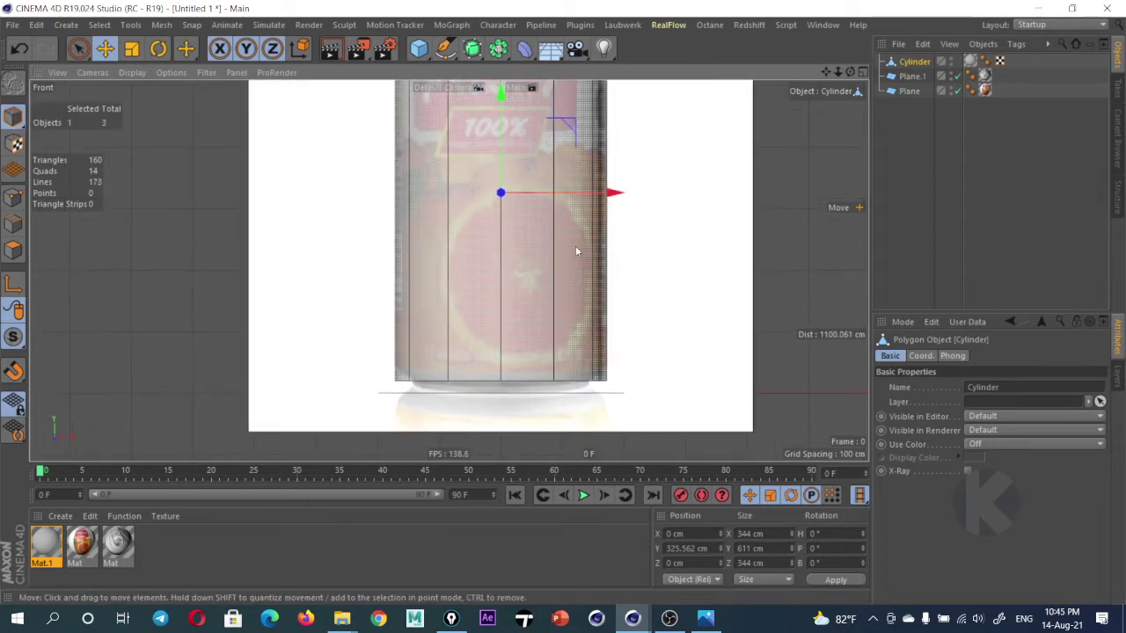
{"action": "left_click", "coordinate": [13, 223]}
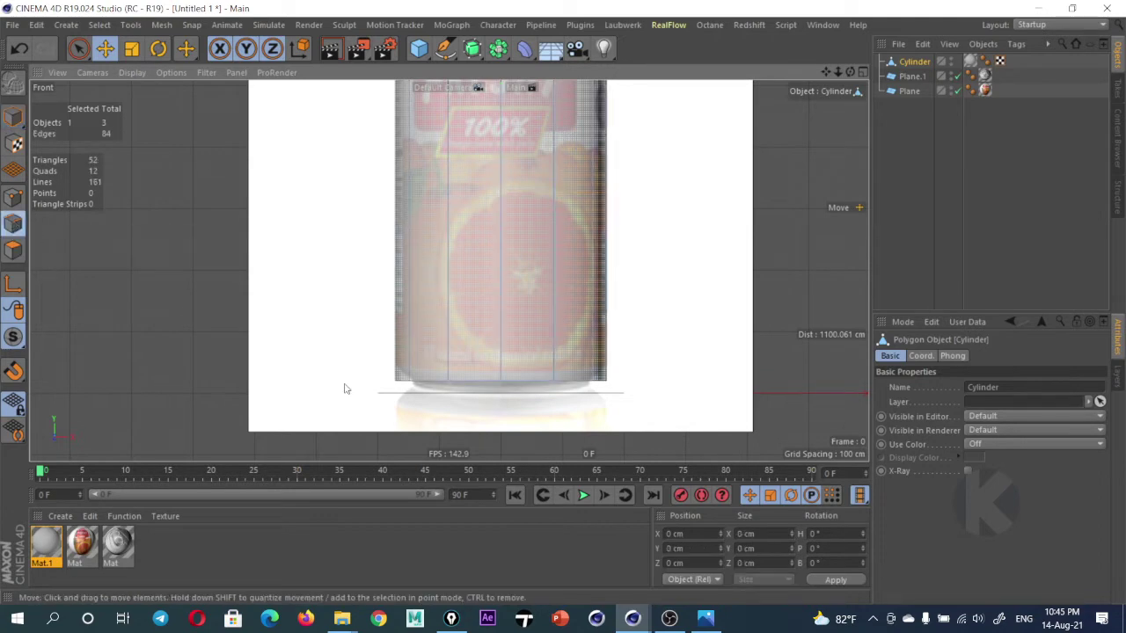
{"action": "double_click", "coordinate": [515, 388]}
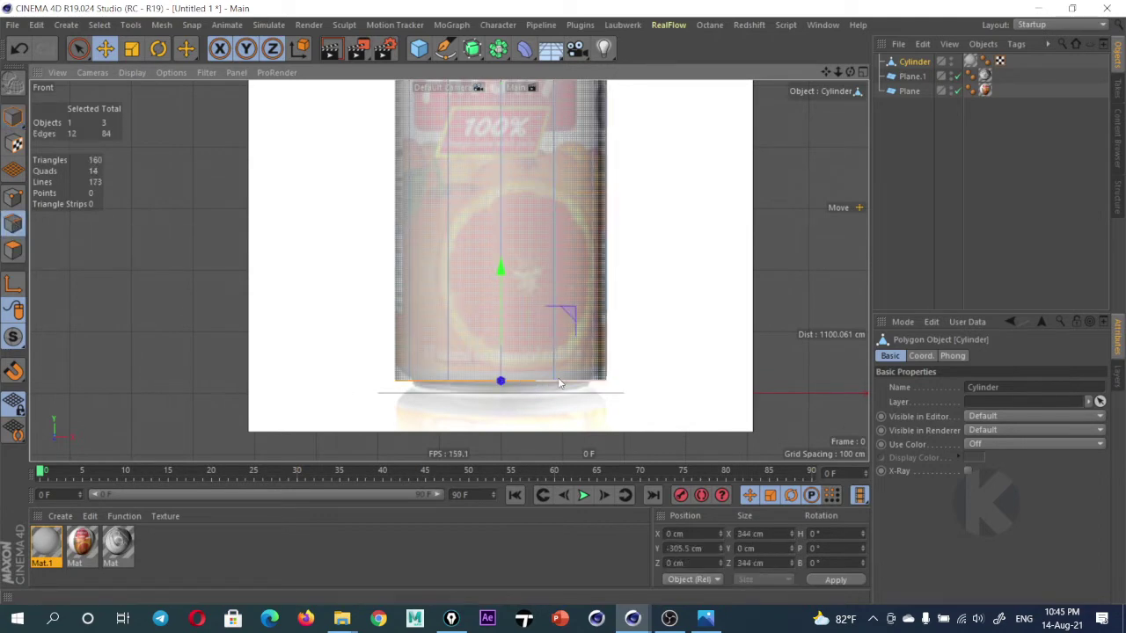
Hide the floor grid in Perspective and orbit to a low view of the cylinder base
{"action": "middle_click", "coordinate": [556, 350]}
{"action": "middle_click", "coordinate": [318, 208]}
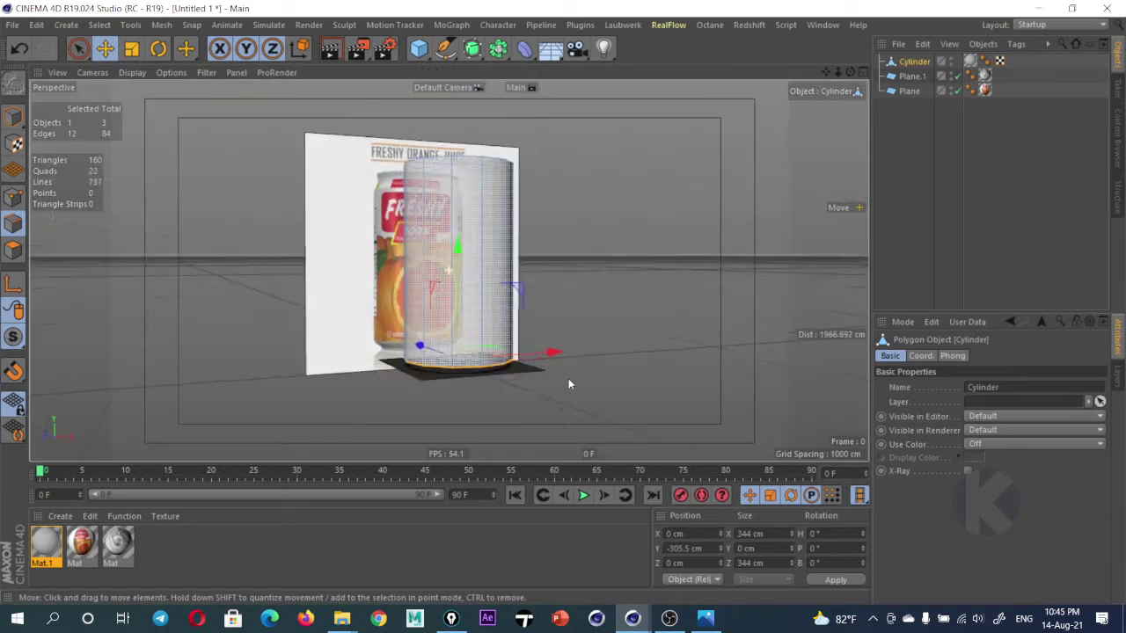
{"action": "left_click_drag", "start_coordinate": [318, 207], "coordinate": [535, 334], "text": "alt"}
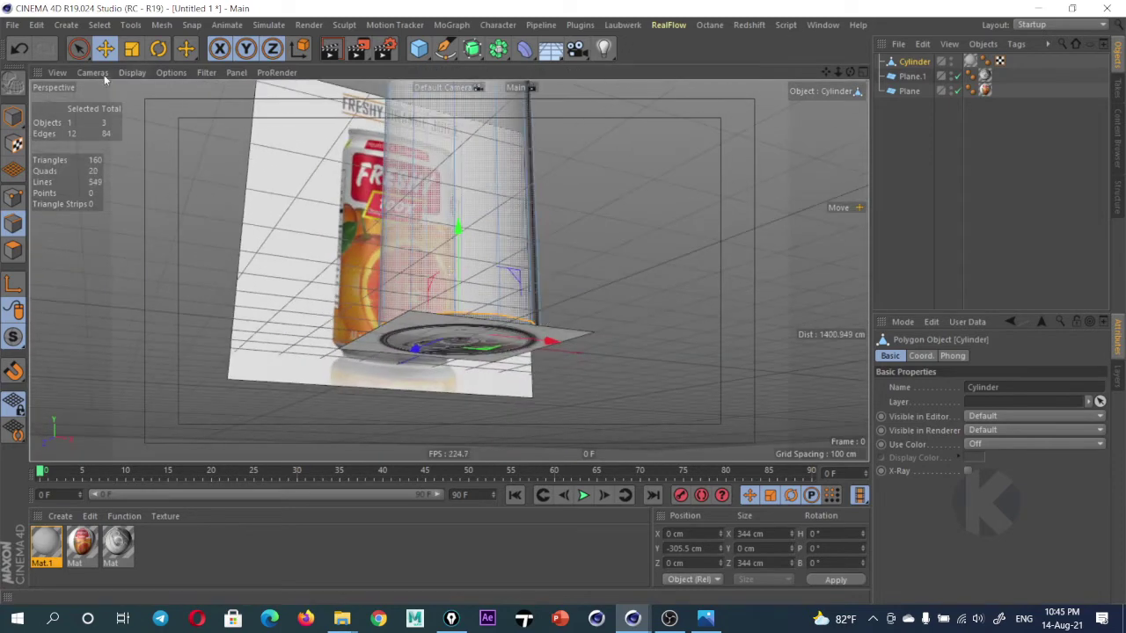
{"action": "left_click", "coordinate": [99, 72]}
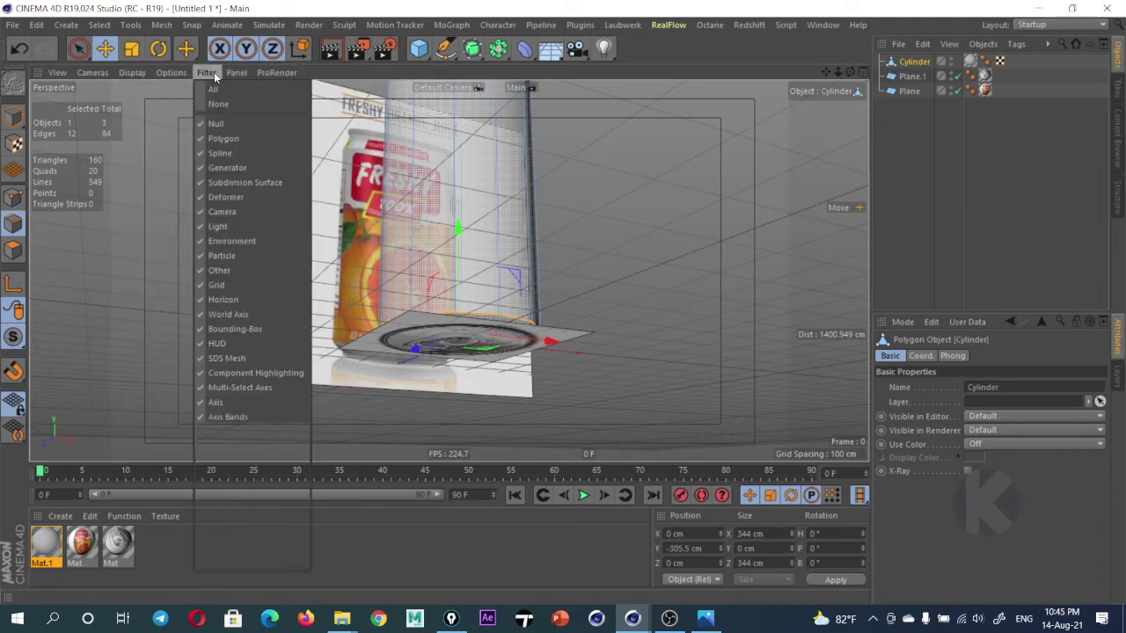
{"action": "left_click", "coordinate": [211, 284]}
{"action": "mouse_move", "coordinate": [509, 263]}
{"action": "left_mouse_down", "text": "alt"}
{"action": "mouse_move", "coordinate": [522, 242]}
{"action": "mouse_move", "coordinate": [452, 279]}
{"action": "mouse_move", "coordinate": [579, 355]}
{"action": "mouse_move", "coordinate": [484, 335]}
{"action": "mouse_move", "coordinate": [506, 326]}
{"action": "left_mouse_up", "text": "alt"}
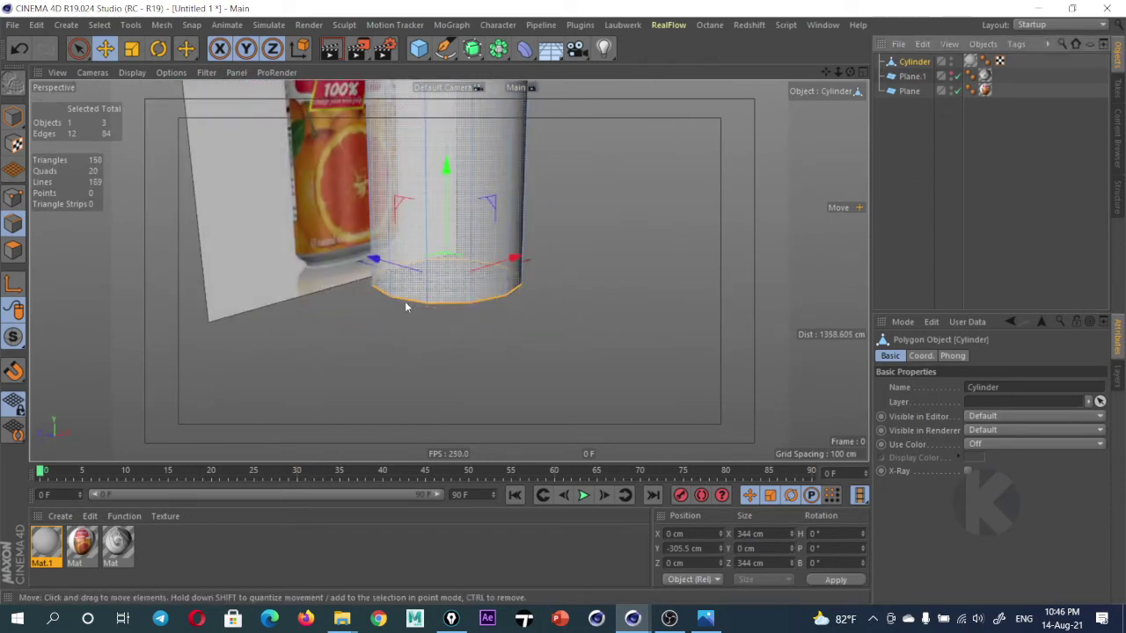
{"action": "mouse_move", "coordinate": [405, 301]}
{"action": "left_mouse_down", "text": "alt"}
{"action": "mouse_move", "coordinate": [366, 226]}
{"action": "mouse_move", "coordinate": [445, 245]}
{"action": "mouse_move", "coordinate": [481, 303]}
{"action": "mouse_move", "coordinate": [520, 291]}
{"action": "mouse_move", "coordinate": [477, 303]}
{"action": "mouse_move", "coordinate": [479, 280]}
{"action": "mouse_move", "coordinate": [465, 276]}
{"action": "mouse_move", "coordinate": [459, 288]}
{"action": "mouse_move", "coordinate": [475, 292]}
{"action": "left_mouse_up", "text": "alt"}
In the Front view, lower the bottom edge loop to Y -322.672 cm at the can base
{"action": "middle_click", "coordinate": [479, 292]}
{"action": "middle_click", "coordinate": [485, 294]}
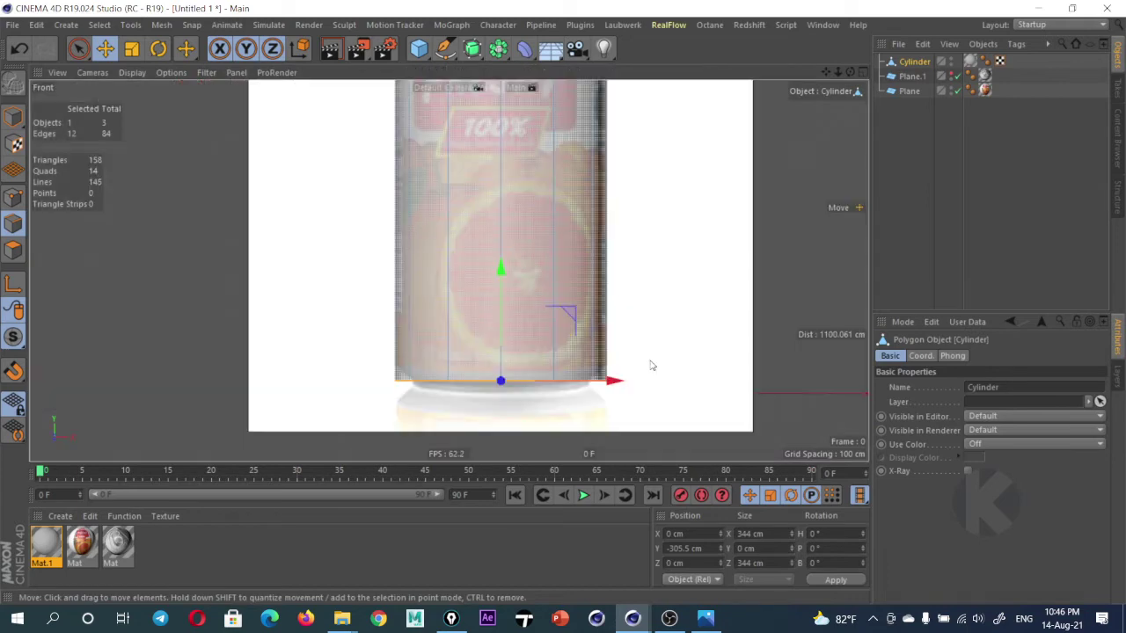
{"action": "scroll", "coordinate": [546, 337], "scroll_direction": "up", "scroll_amount": 2}
{"action": "scroll", "coordinate": [526, 264], "scroll_direction": "up", "scroll_amount": 2}
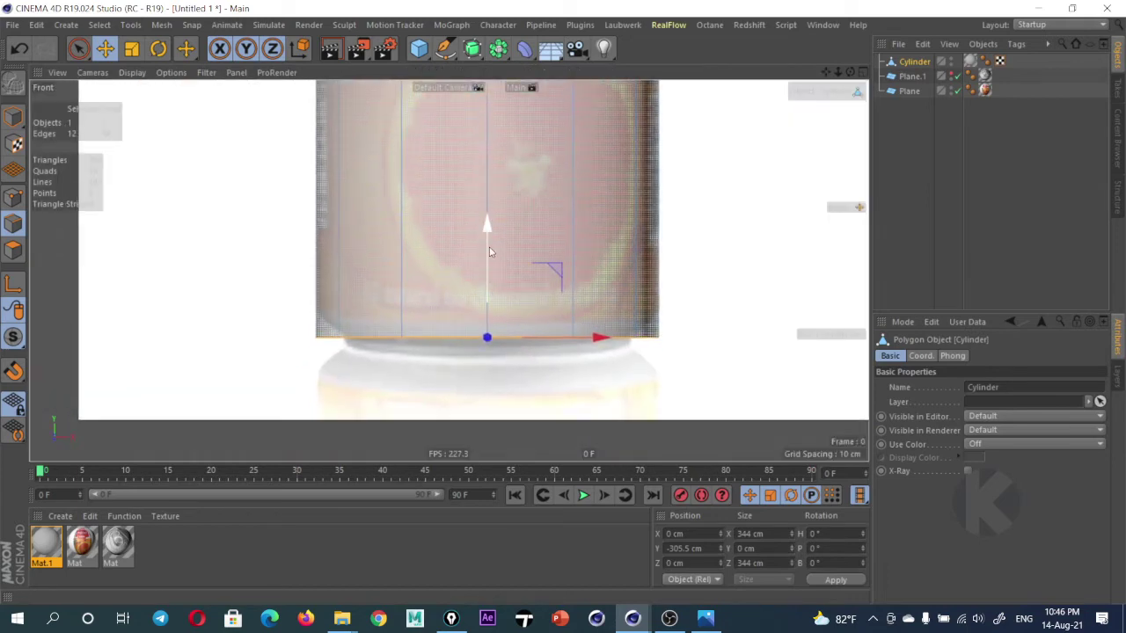
{"action": "left_click_drag", "start_coordinate": [489, 253], "coordinate": [486, 269]}
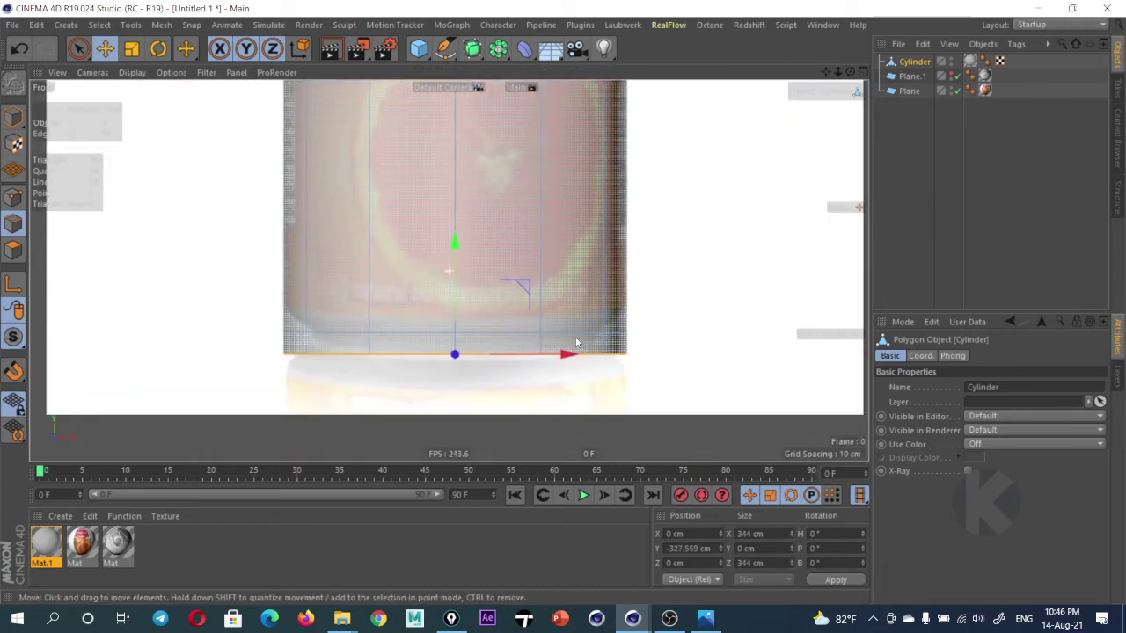
{"action": "key", "text": "ctrl+z"}
{"action": "key", "text": "ctrl+z"}
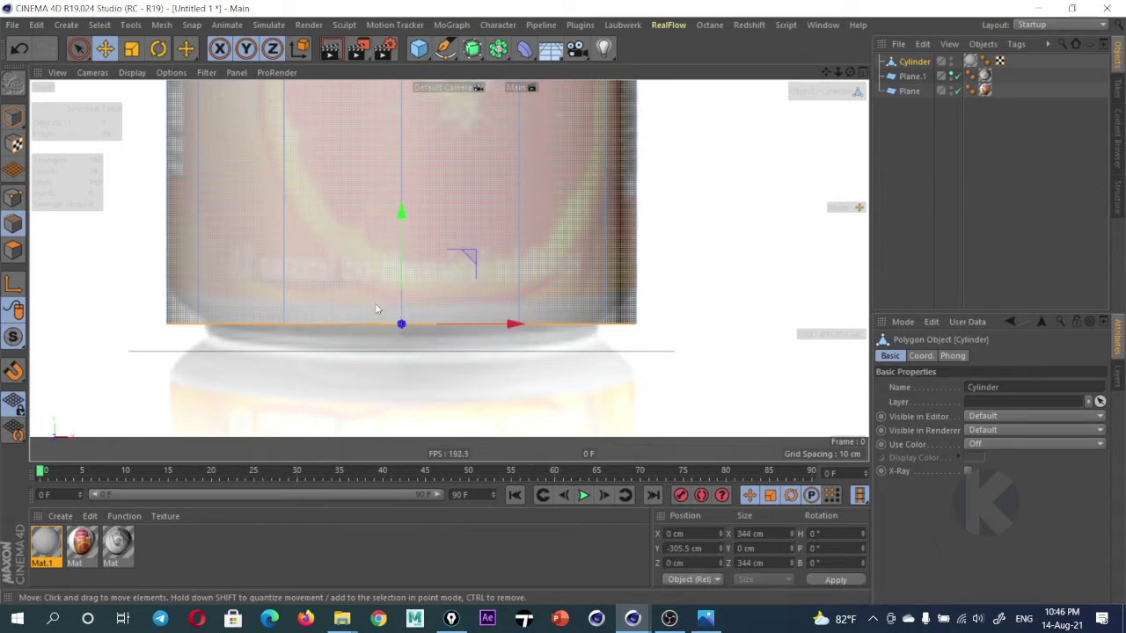
{"action": "left_click_drag", "start_coordinate": [401, 236], "coordinate": [401, 260]}
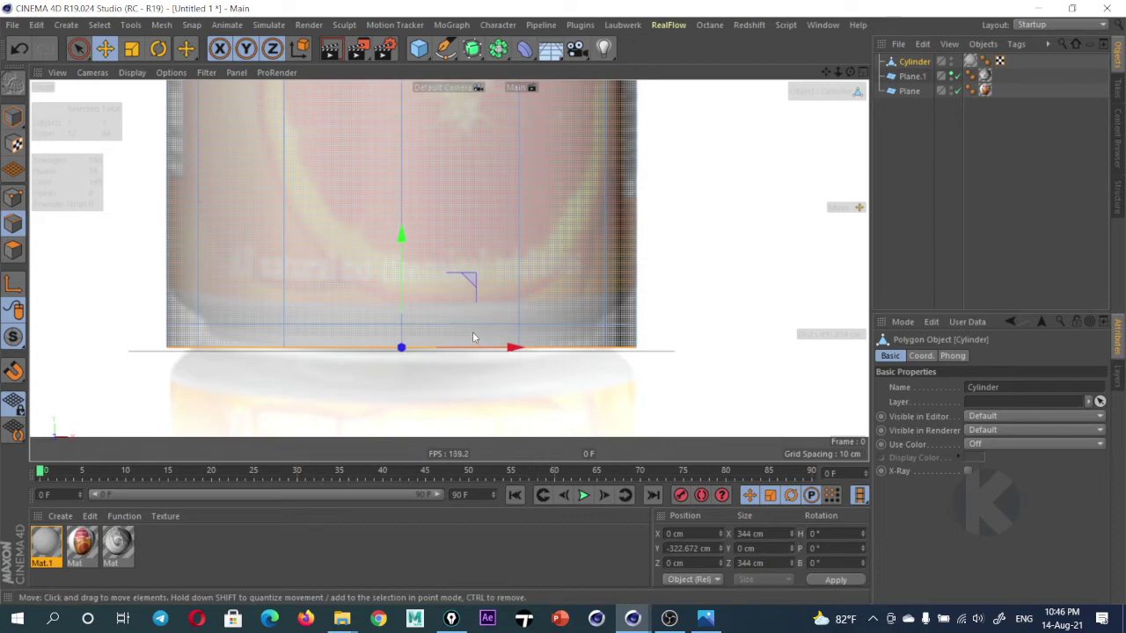
Orbit the Perspective view down onto the base and select edges on the cylinder bottom
{"action": "middle_click", "coordinate": [472, 332]}
{"action": "key", "text": "F1"}
{"action": "mouse_move", "coordinate": [405, 311]}
{"action": "left_mouse_down", "text": "alt"}
{"action": "mouse_move", "coordinate": [485, 378]}
{"action": "mouse_move", "coordinate": [552, 406]}
{"action": "mouse_move", "coordinate": [606, 407]}
{"action": "mouse_move", "coordinate": [627, 389]}
{"action": "mouse_move", "coordinate": [507, 376]}
{"action": "mouse_move", "coordinate": [572, 323]}
{"action": "mouse_move", "coordinate": [394, 306]}
{"action": "mouse_move", "coordinate": [346, 342]}
{"action": "mouse_move", "coordinate": [341, 380]}
{"action": "mouse_move", "coordinate": [367, 429]}
{"action": "mouse_move", "coordinate": [490, 394]}
{"action": "mouse_move", "coordinate": [435, 286]}
{"action": "left_mouse_up", "text": "alt"}
{"action": "scroll", "coordinate": [563, 299], "scroll_direction": "up", "scroll_amount": 3}
{"action": "left_click", "coordinate": [552, 265]}
{"action": "left_click", "coordinate": [440, 321]}
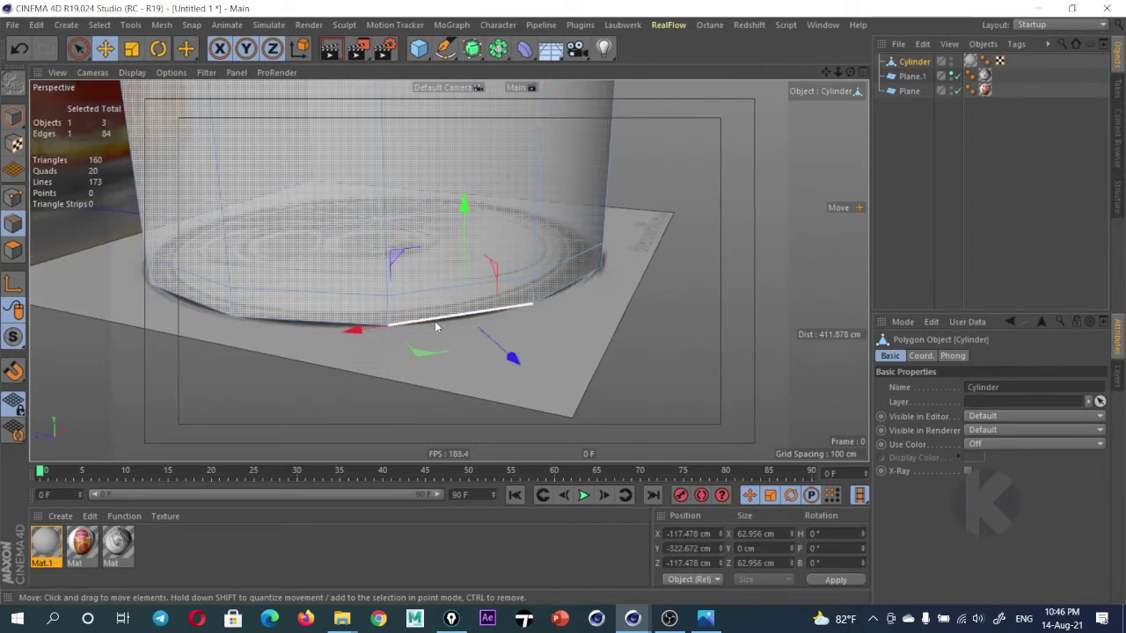
Loop-select the bottom edges and move the loop up to Y -305.5 cm
{"action": "double_click", "coordinate": [435, 324]}
{"action": "left_click_drag", "start_coordinate": [381, 202], "coordinate": [378, 128]}
{"action": "mouse_move", "coordinate": [407, 225]}
{"action": "left_mouse_down", "text": "alt"}
{"action": "mouse_move", "coordinate": [490, 248]}
{"action": "mouse_move", "coordinate": [467, 244]}
{"action": "mouse_move", "coordinate": [390, 302]}
{"action": "mouse_move", "coordinate": [419, 290]}
{"action": "mouse_move", "coordinate": [409, 278]}
{"action": "mouse_move", "coordinate": [449, 335]}
{"action": "left_mouse_up", "text": "alt"}
Select all points and run Optimize, welding the cylinder from 50 to 26 points
{"action": "left_click", "coordinate": [14, 197]}
{"action": "scroll", "coordinate": [448, 322], "scroll_direction": "up", "scroll_amount": 1}
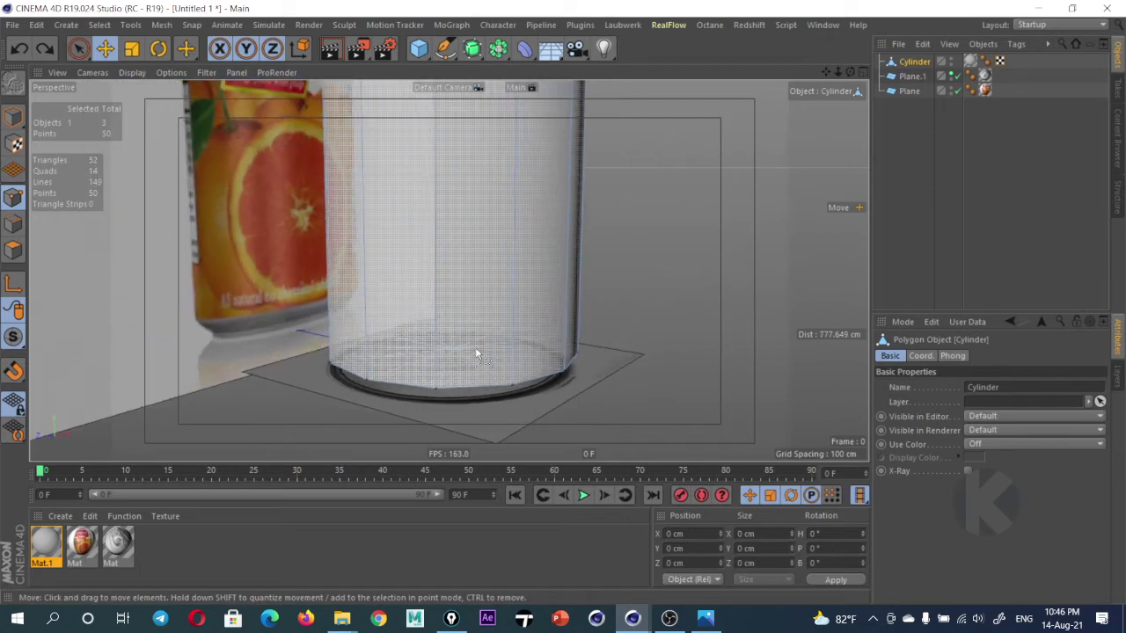
{"action": "key", "text": "ctrl+a"}
{"action": "right_click", "coordinate": [473, 261]}
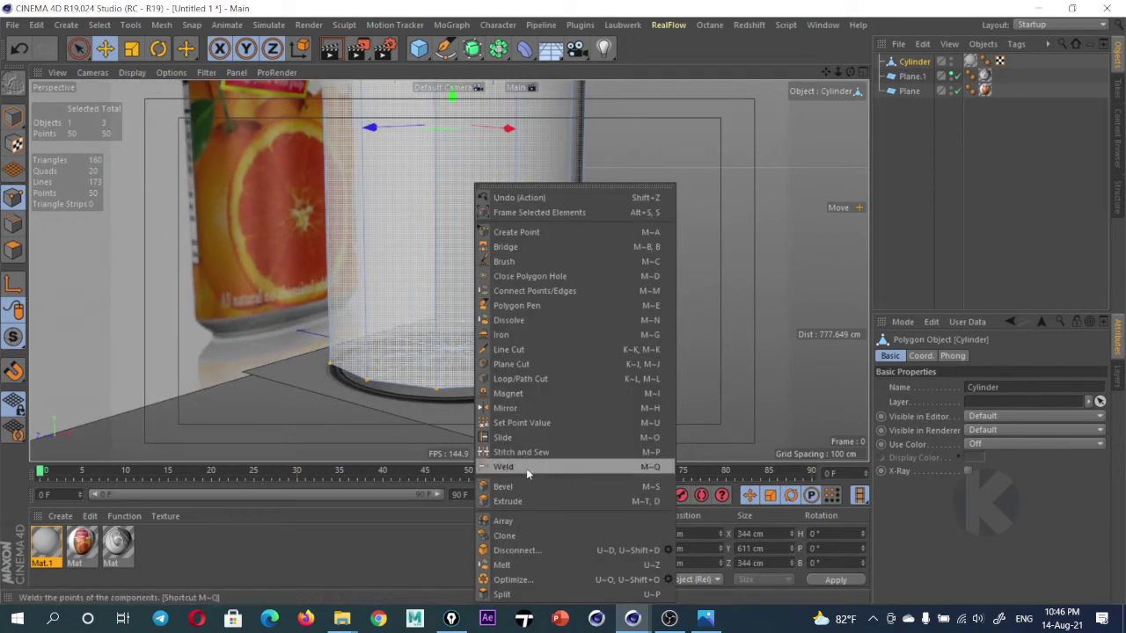
{"action": "left_click", "coordinate": [530, 581]}
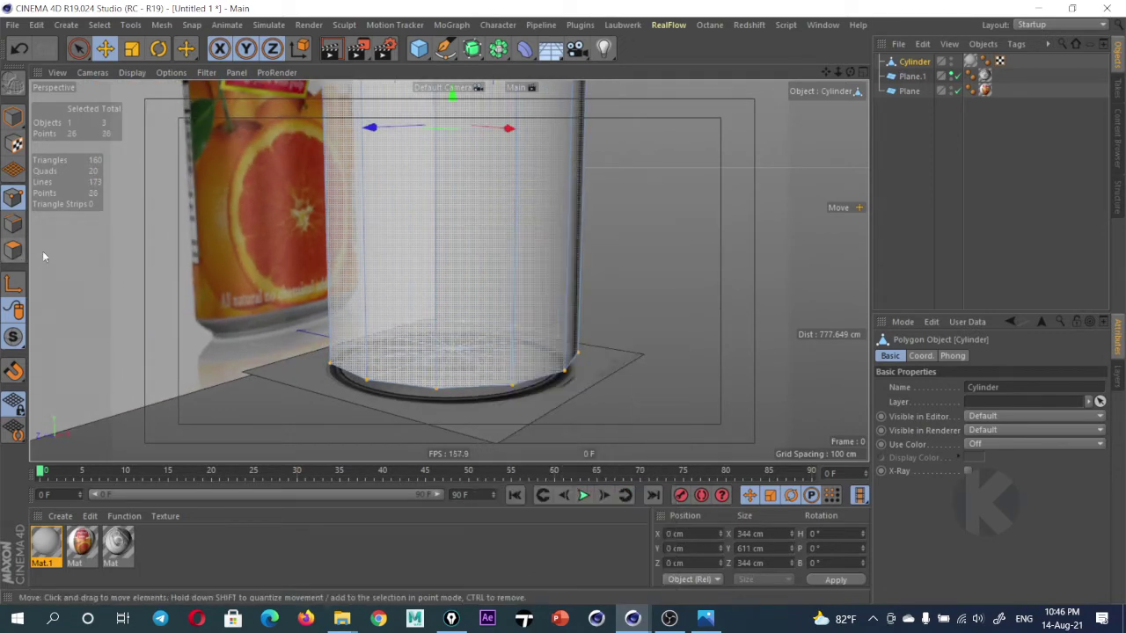
{"action": "left_click", "coordinate": [13, 223]}
In the Front view, drag the bottom edge ring down to Y -324.058 cm, level with the can base
{"action": "scroll", "coordinate": [466, 406], "scroll_direction": "up", "scroll_amount": 2}
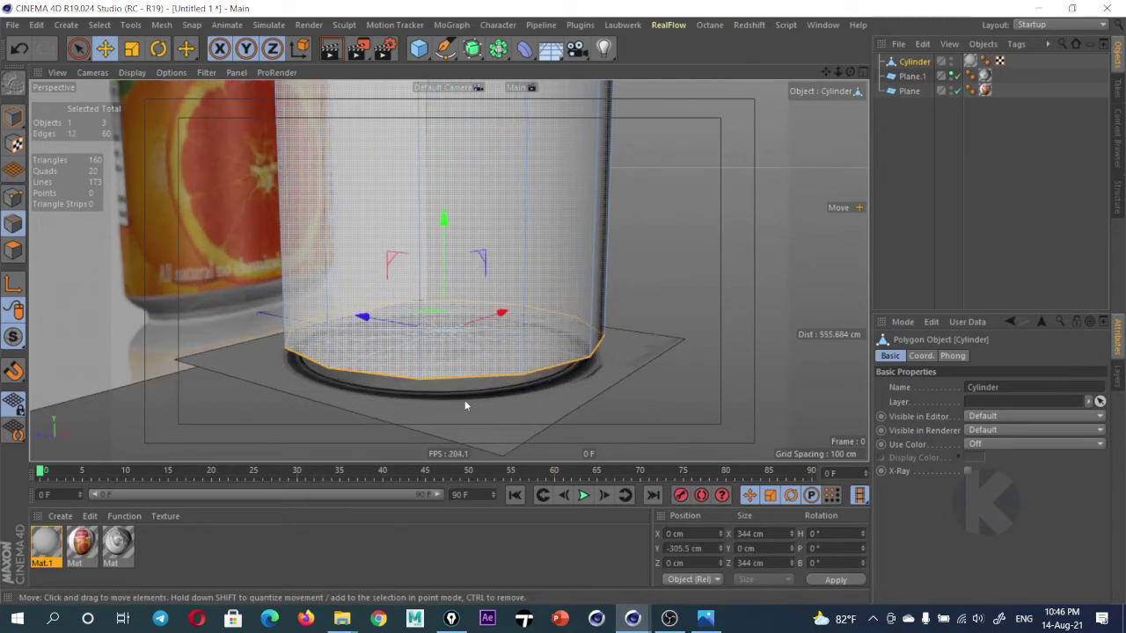
{"action": "scroll", "coordinate": [466, 405], "scroll_direction": "up", "scroll_amount": 1}
{"action": "left_click_drag", "start_coordinate": [438, 224], "coordinate": [446, 332]}
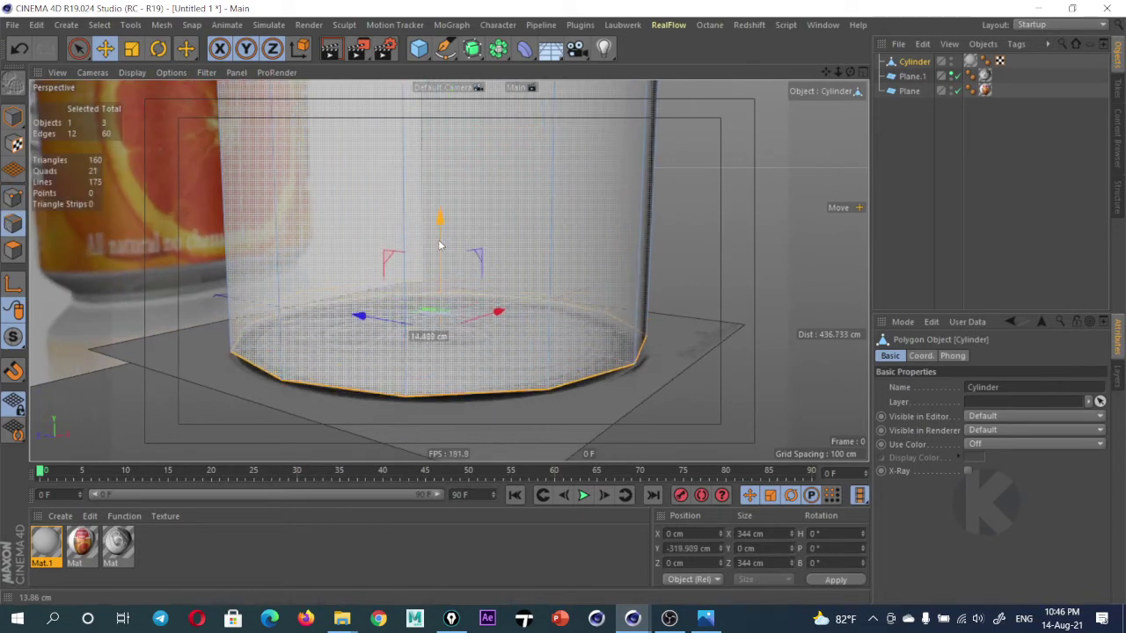
{"action": "middle_click", "coordinate": [457, 356]}
{"action": "middle_click", "coordinate": [457, 356]}
{"action": "mouse_move", "coordinate": [401, 320]}
{"action": "left_mouse_down"}
{"action": "mouse_move", "coordinate": [400, 270]}
{"action": "mouse_move", "coordinate": [326, 332]}
{"action": "left_mouse_up"}
{"action": "mouse_move", "coordinate": [326, 331]}
{"action": "middle_mouse_down", "text": "alt"}
{"action": "mouse_move", "coordinate": [373, 347]}
{"action": "mouse_move", "coordinate": [380, 327]}
{"action": "middle_mouse_up", "text": "alt"}
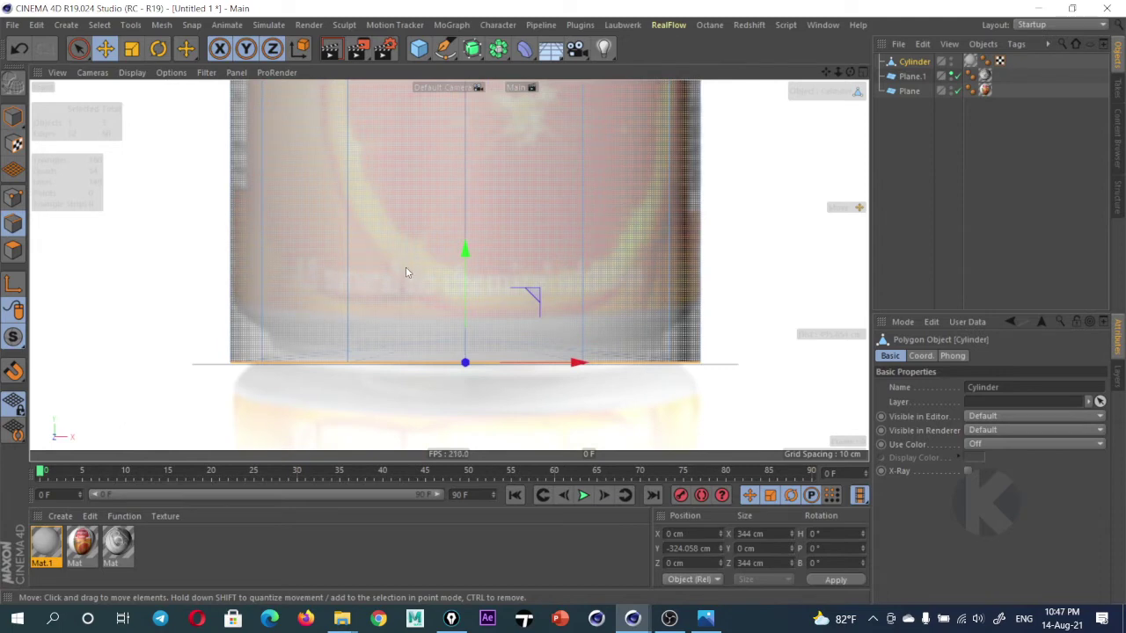
{"action": "middle_click_drag", "start_coordinate": [406, 272], "coordinate": [393, 292], "text": "alt"}
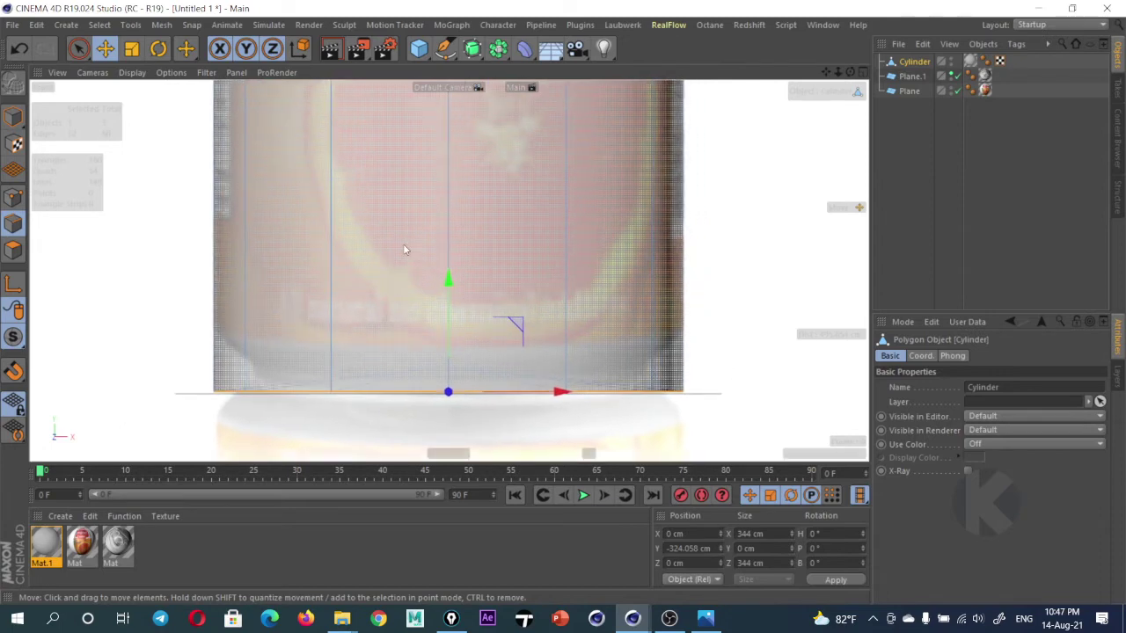
Loop/Path Cut a new edge ring near the cylinder bottom at 36.494% offset
{"action": "right_click", "coordinate": [404, 250]}
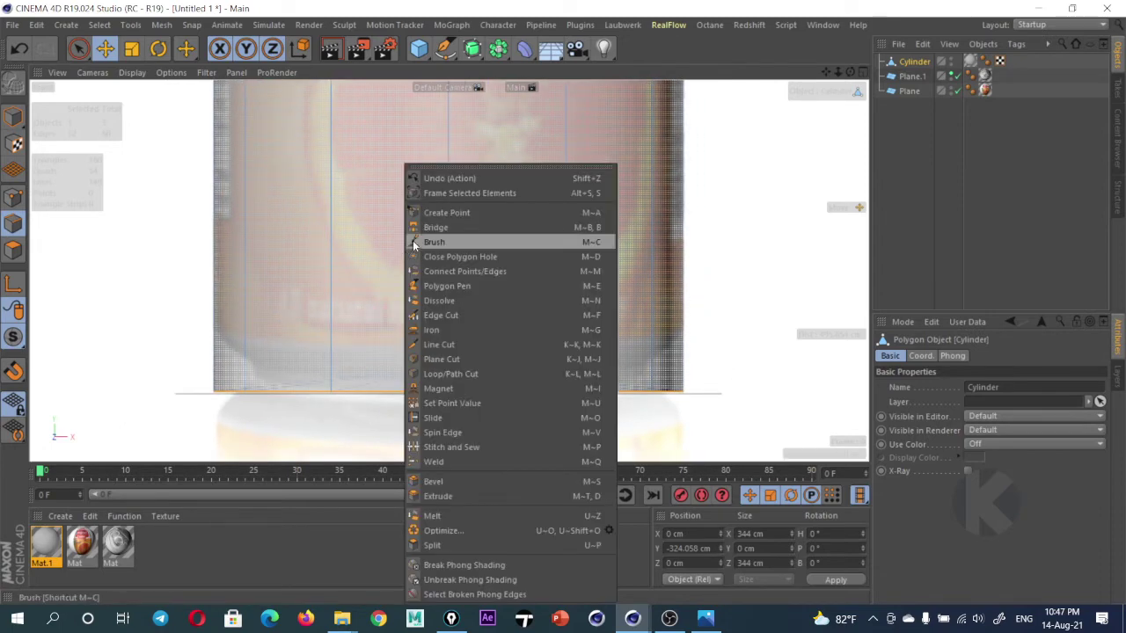
{"action": "left_click", "coordinate": [492, 375]}
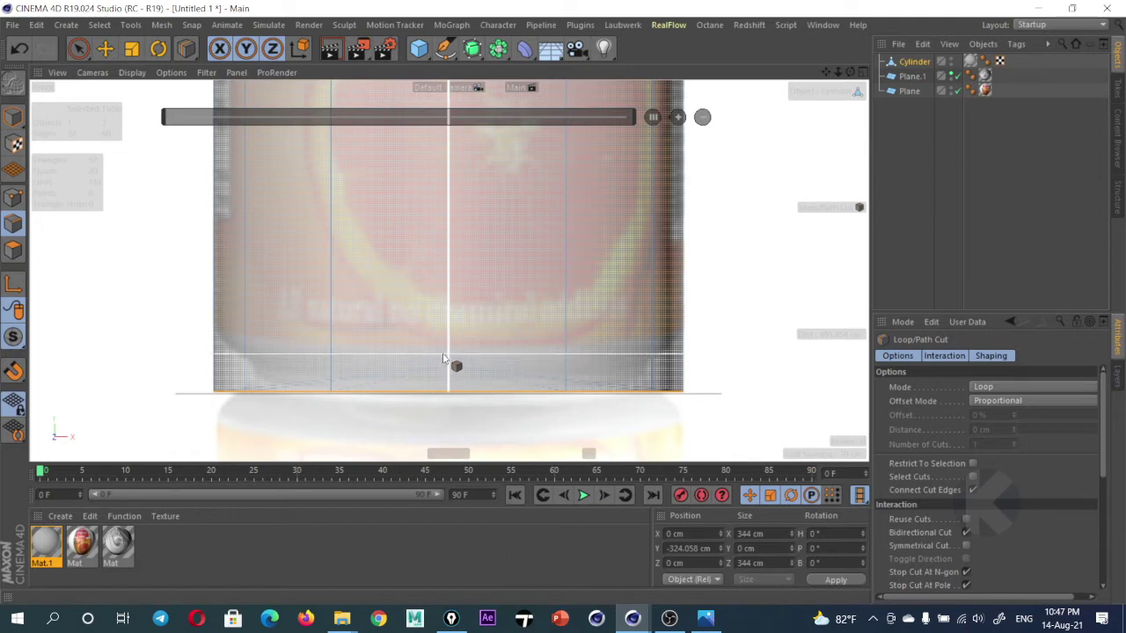
{"action": "left_click", "coordinate": [462, 343]}
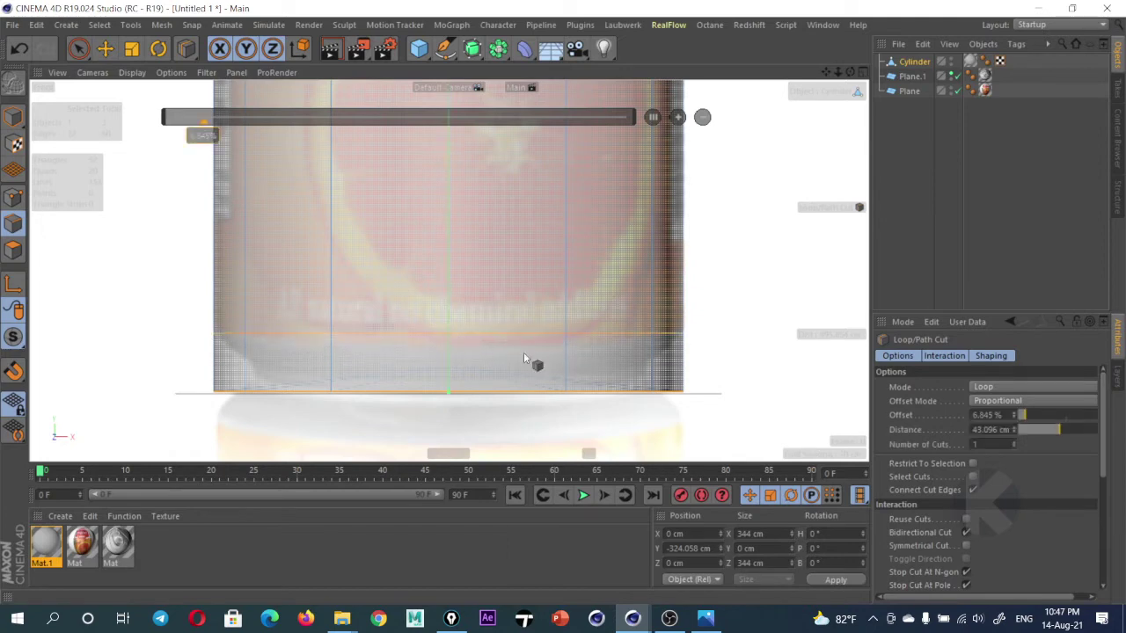
{"action": "left_click", "coordinate": [249, 366]}
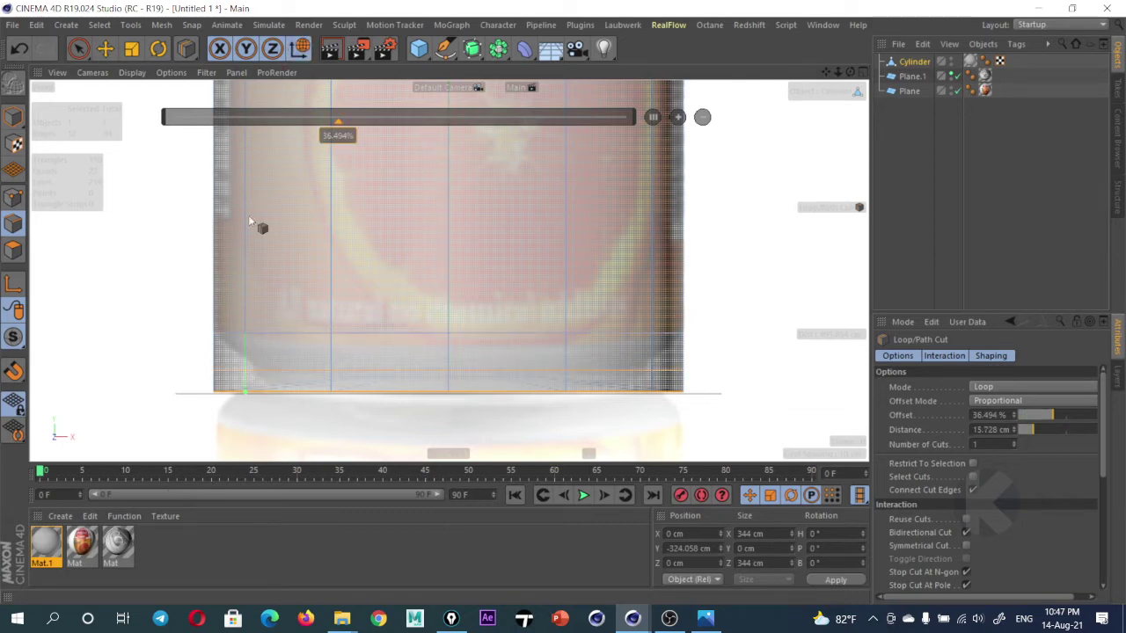
{"action": "left_click", "coordinate": [13, 197]}
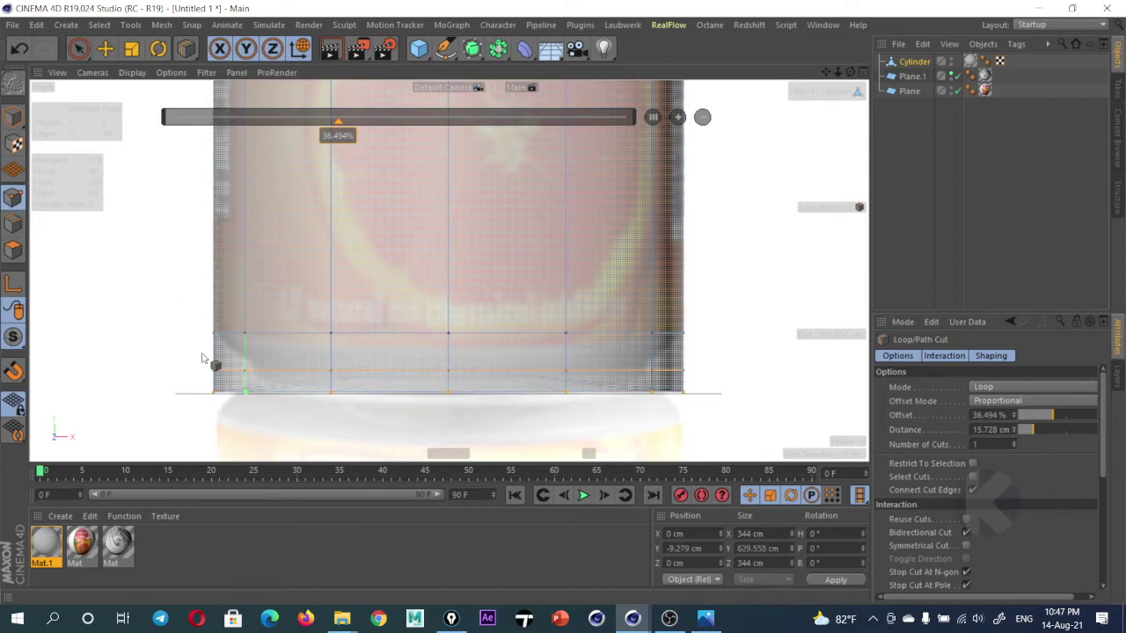
{"action": "left_click_drag", "start_coordinate": [81, 51], "coordinate": [155, 97]}
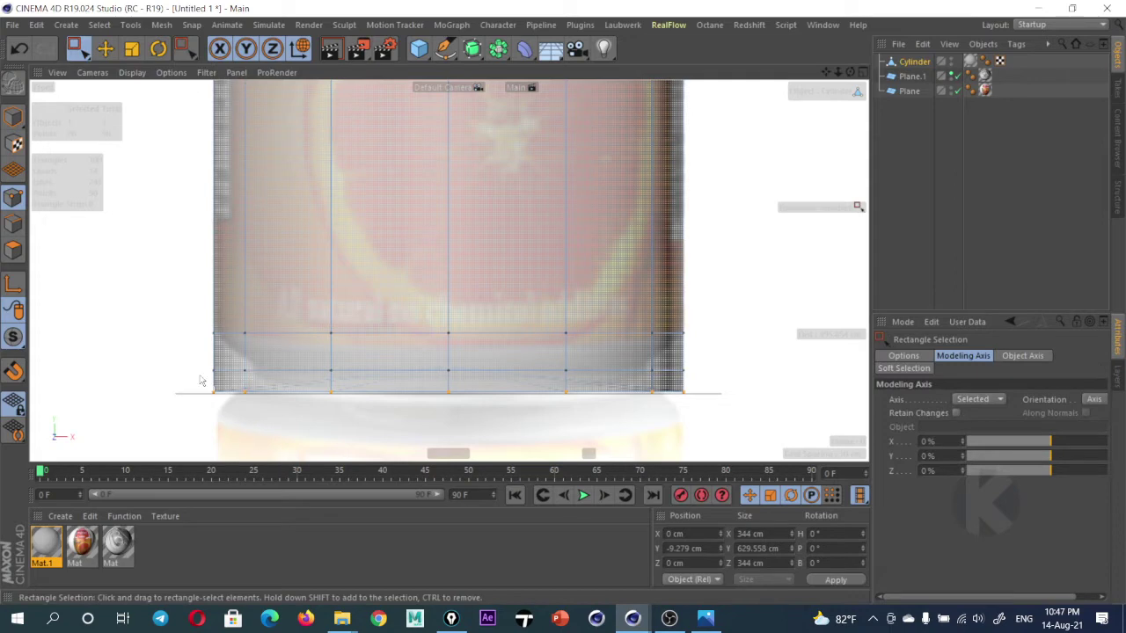
Box-select the bottom row of points along the cylinder
{"action": "left_click_drag", "start_coordinate": [191, 363], "coordinate": [767, 445]}
{"action": "key", "text": "s"}
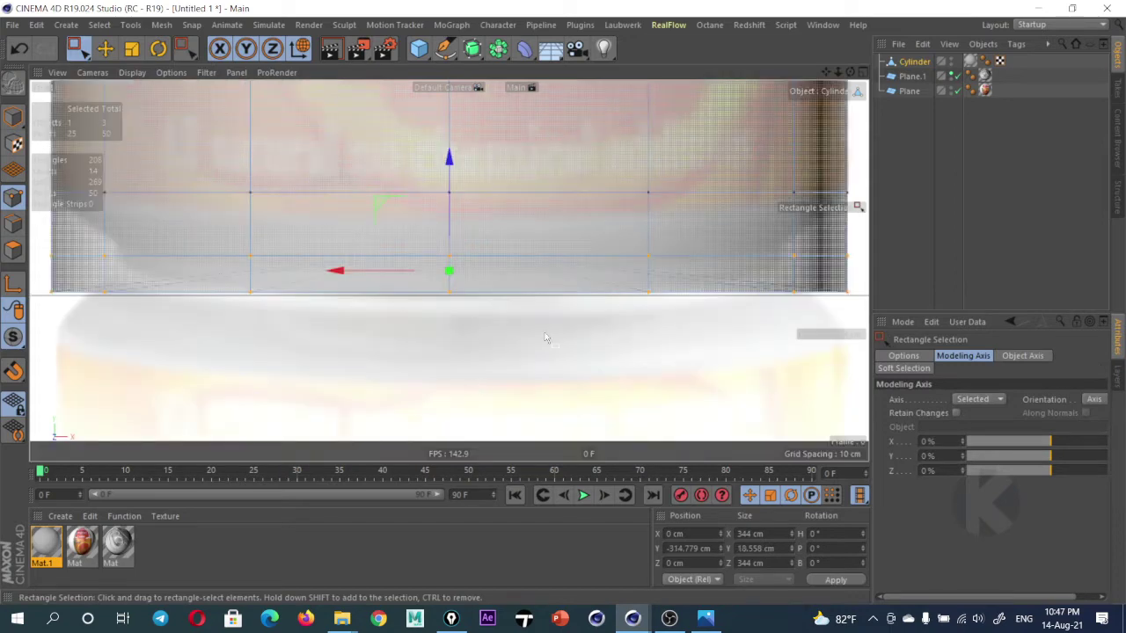
{"action": "key", "text": "s"}
{"action": "key", "text": "r"}
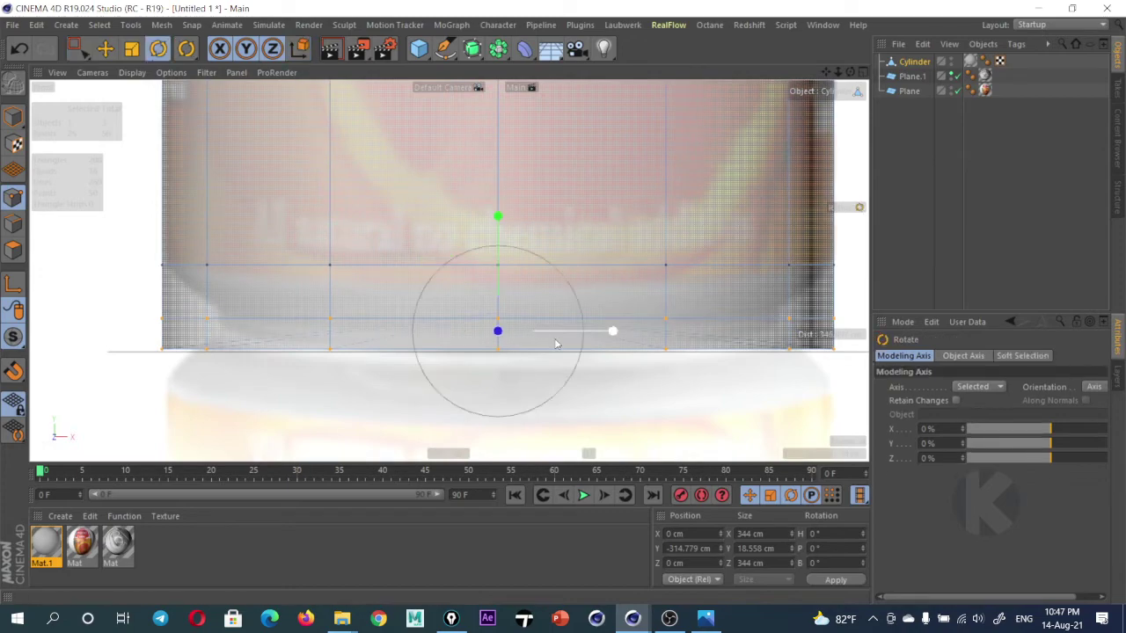
Orbit around the base, undoing an accidental tilt of the selected points
{"action": "middle_click", "coordinate": [552, 346]}
{"action": "middle_click", "coordinate": [331, 357]}
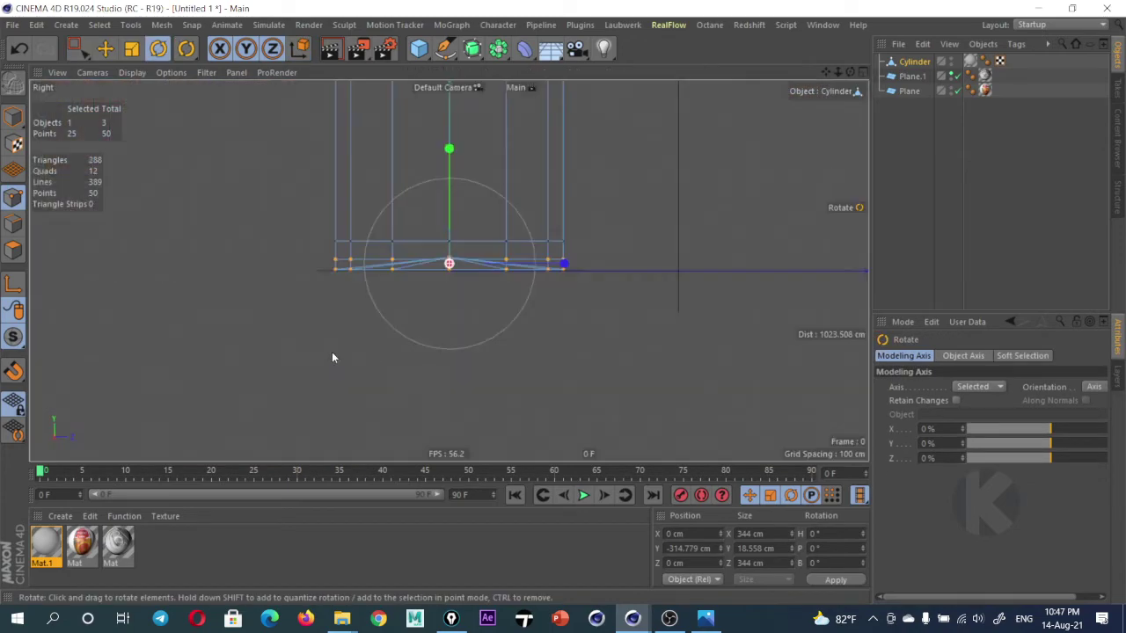
{"action": "scroll", "coordinate": [477, 290], "scroll_direction": "up", "scroll_amount": 2}
{"action": "middle_click", "coordinate": [478, 289]}
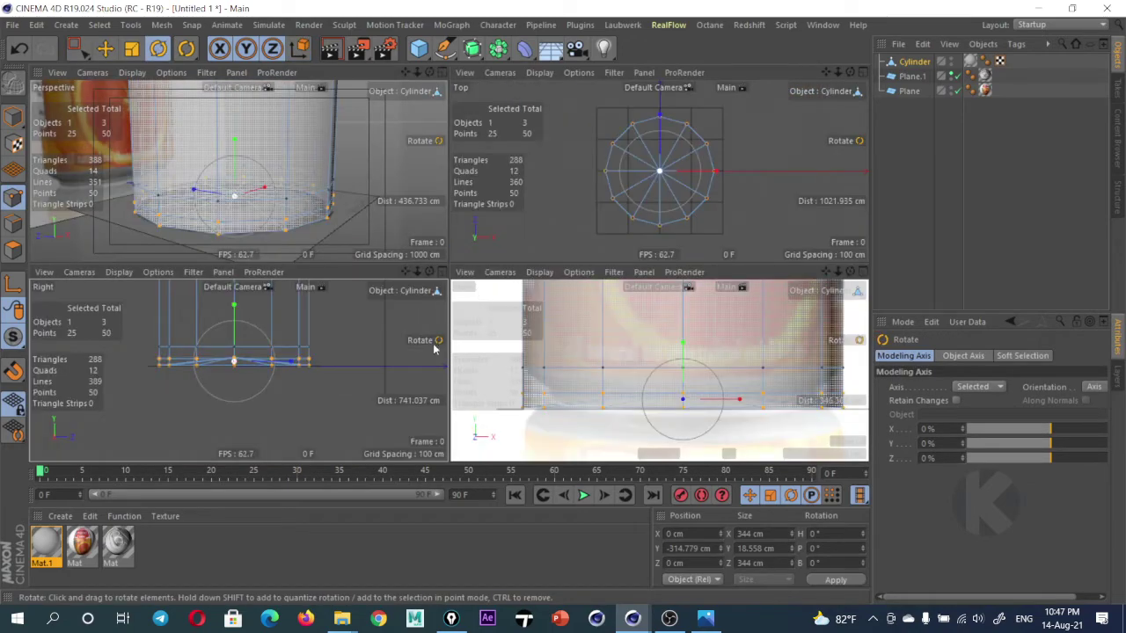
{"action": "middle_click", "coordinate": [343, 233]}
{"action": "mouse_move", "coordinate": [499, 386]}
{"action": "left_mouse_down", "text": "alt"}
{"action": "mouse_move", "coordinate": [537, 311]}
{"action": "mouse_move", "coordinate": [517, 304]}
{"action": "mouse_move", "coordinate": [751, 366]}
{"action": "left_mouse_up", "text": "alt"}
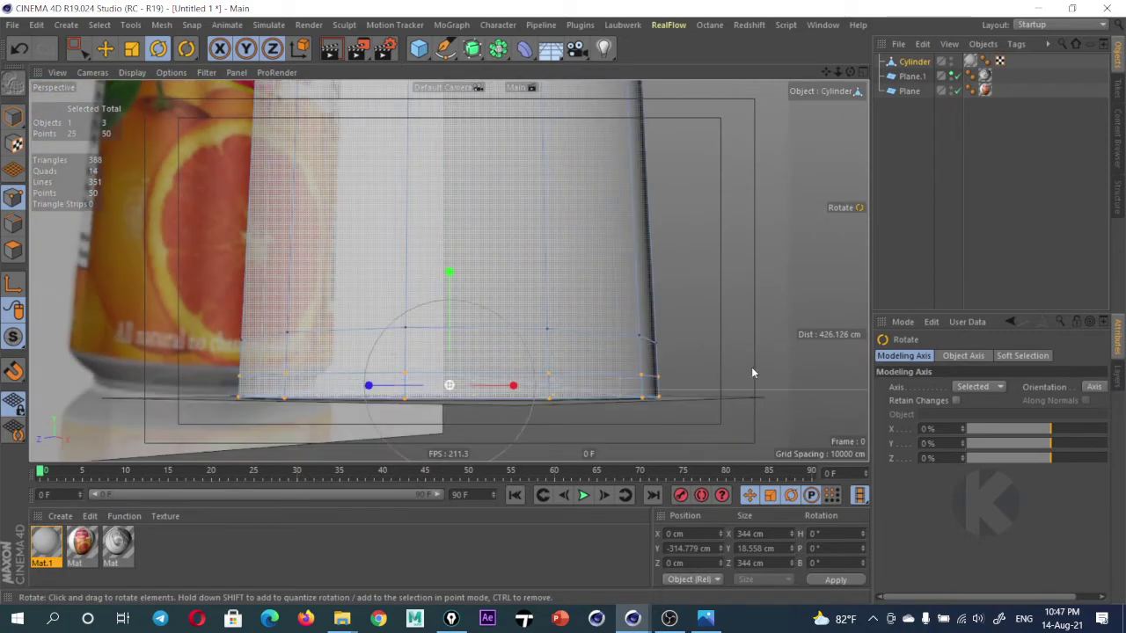
{"action": "mouse_move", "coordinate": [502, 294]}
{"action": "left_mouse_down", "text": "alt"}
{"action": "mouse_move", "coordinate": [528, 332]}
{"action": "mouse_move", "coordinate": [497, 331]}
{"action": "left_mouse_up", "text": "alt"}
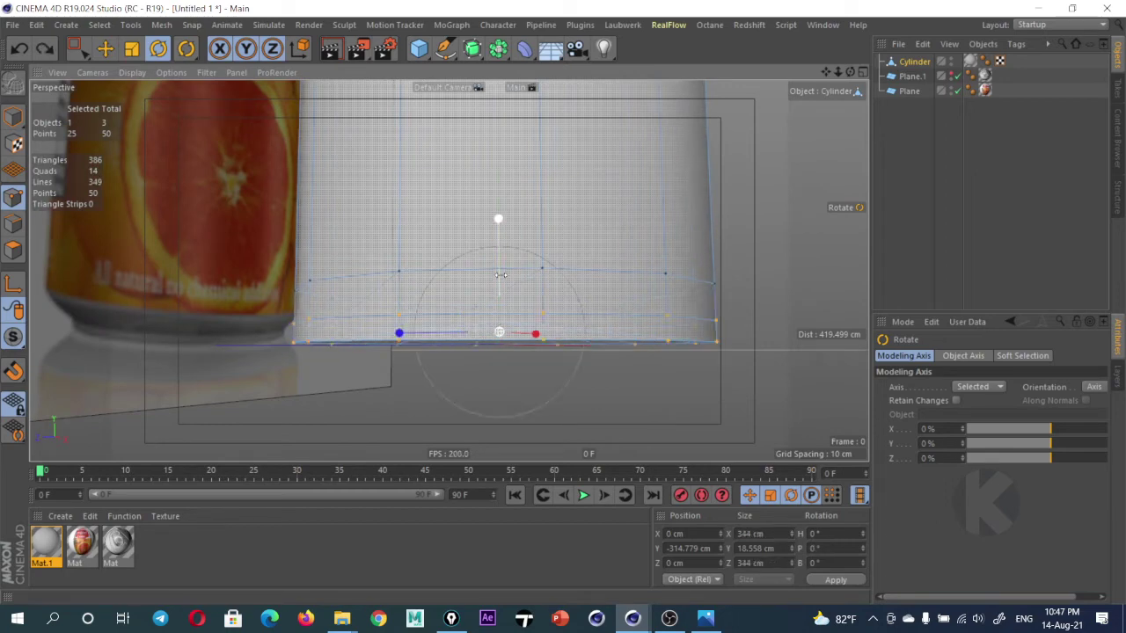
{"action": "mouse_move", "coordinate": [533, 335]}
{"action": "left_mouse_down"}
{"action": "mouse_move", "coordinate": [530, 361]}
{"action": "mouse_move", "coordinate": [459, 334]}
{"action": "left_mouse_up"}
{"action": "key", "text": "ctrl+z"}
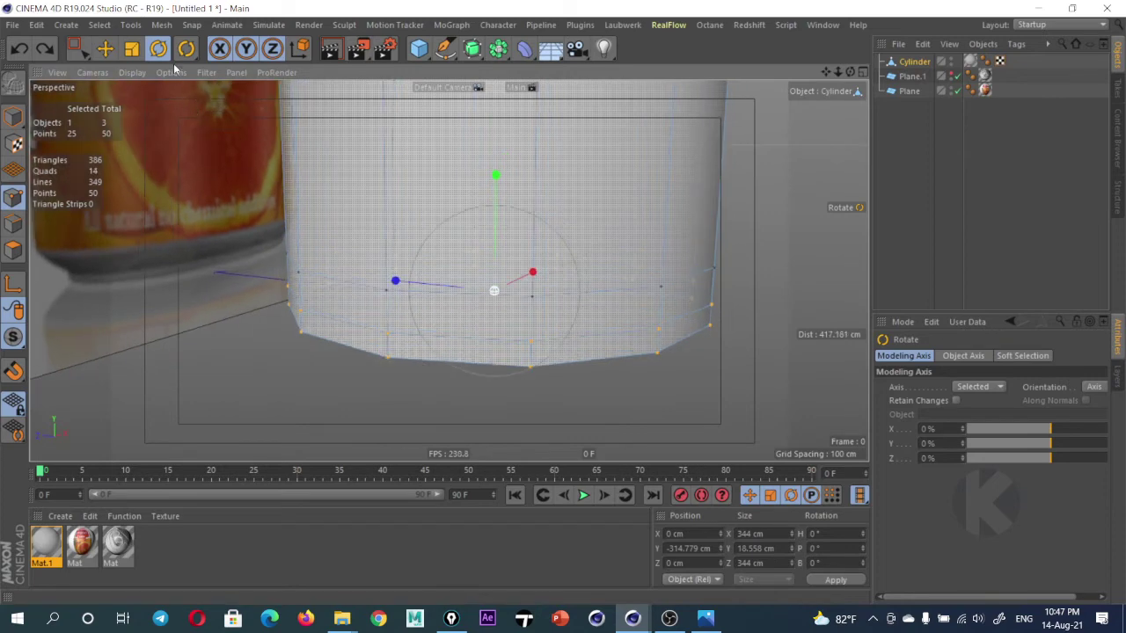
{"action": "left_click", "coordinate": [187, 53]}
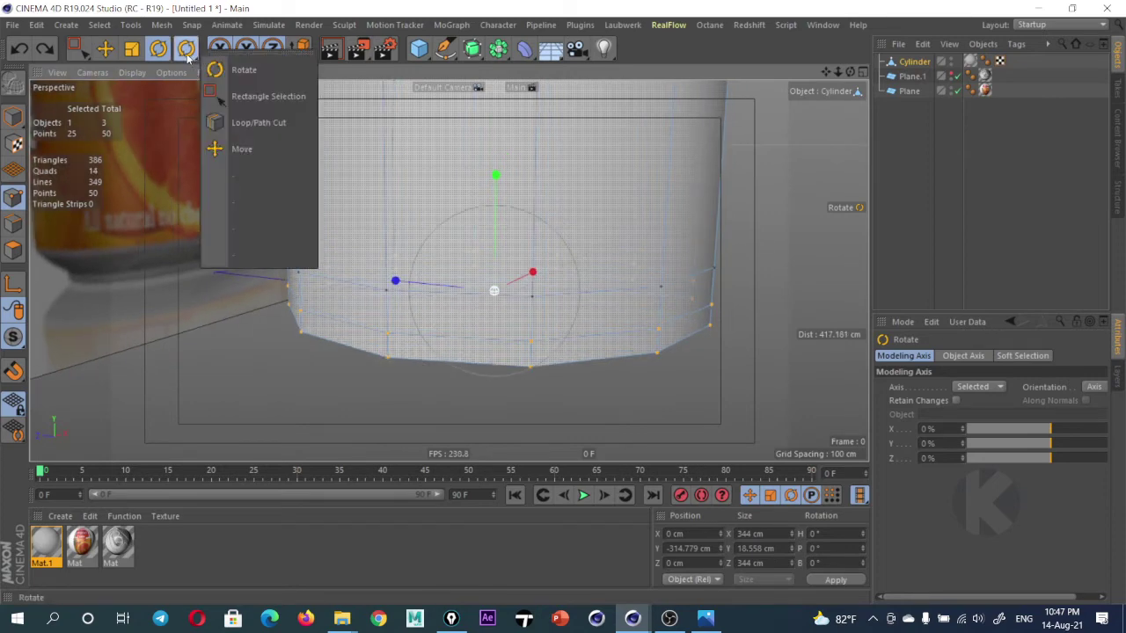
{"action": "left_click", "coordinate": [157, 51]}
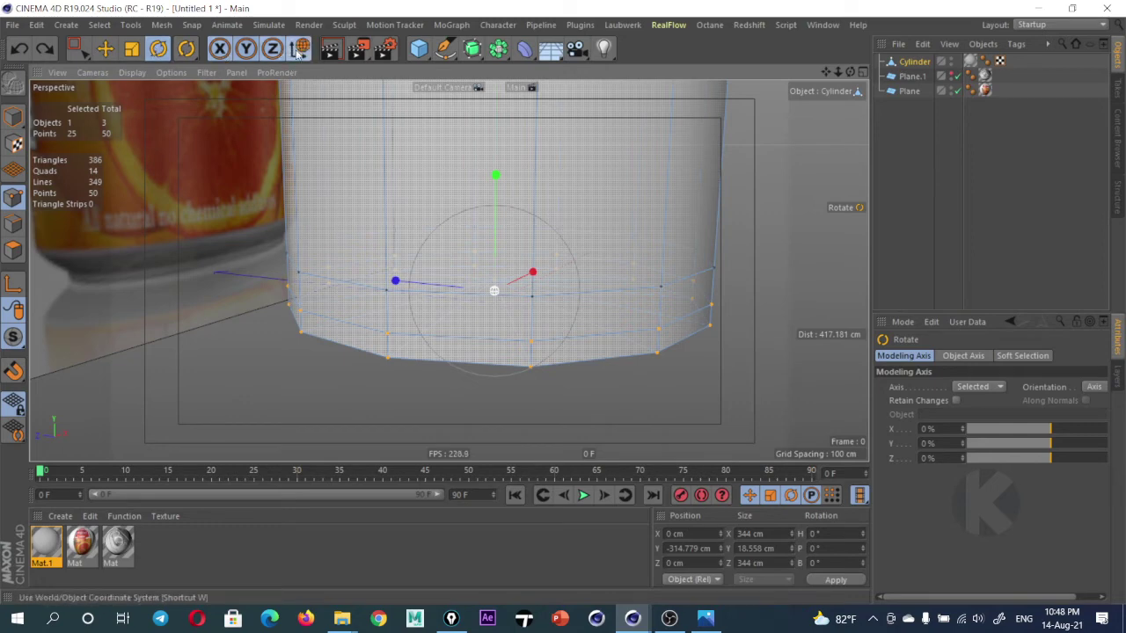
{"action": "left_click_drag", "start_coordinate": [492, 291], "coordinate": [495, 291]}
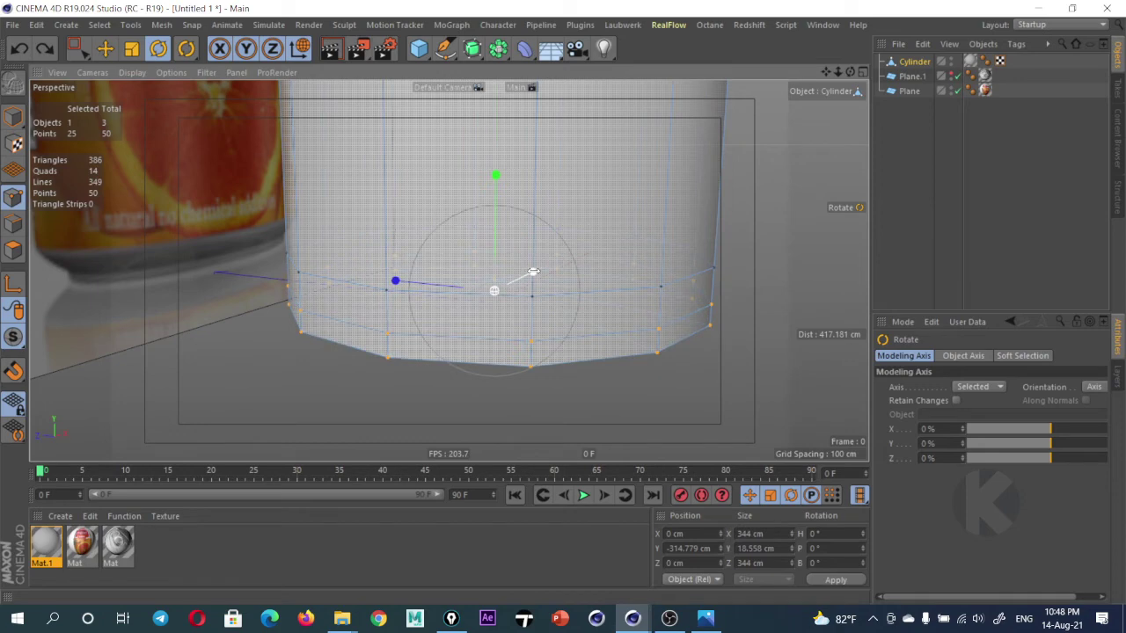
In the Front view, scale the bottom loop to about 86%, spanning 290.445 cm
{"action": "key", "text": "t"}
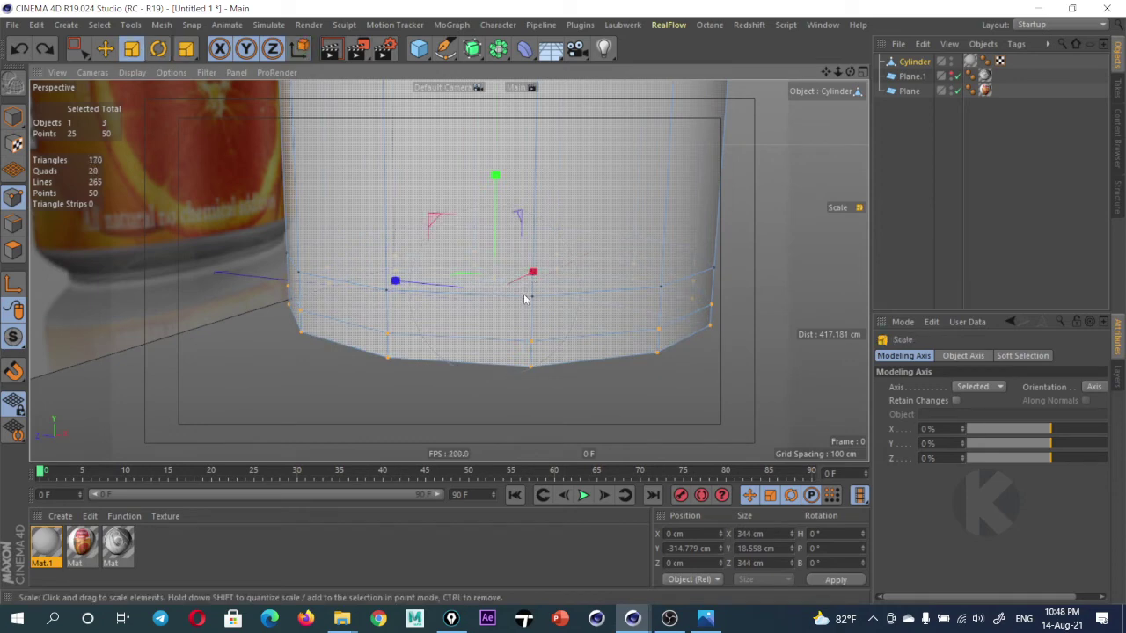
{"action": "mouse_move", "coordinate": [511, 303]}
{"action": "left_mouse_down", "text": "alt"}
{"action": "mouse_move", "coordinate": [531, 297]}
{"action": "mouse_move", "coordinate": [510, 316]}
{"action": "mouse_move", "coordinate": [490, 223]}
{"action": "mouse_move", "coordinate": [498, 258]}
{"action": "mouse_move", "coordinate": [432, 219]}
{"action": "mouse_move", "coordinate": [447, 264]}
{"action": "mouse_move", "coordinate": [502, 255]}
{"action": "left_mouse_up", "text": "alt"}
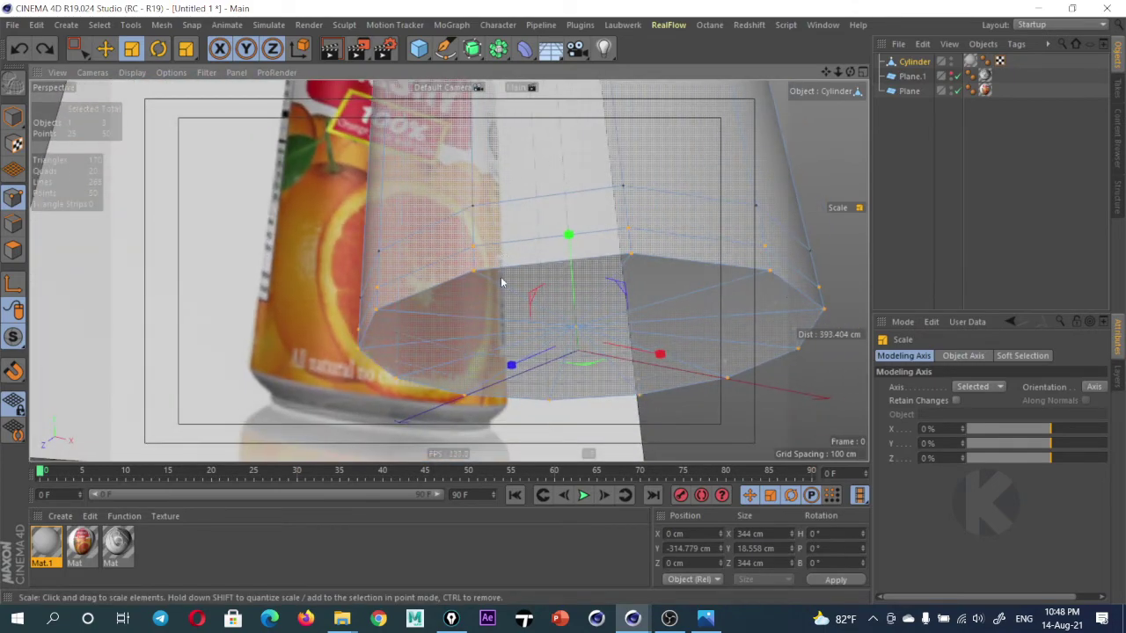
{"action": "middle_click", "coordinate": [501, 282]}
{"action": "middle_click", "coordinate": [576, 364]}
{"action": "scroll", "coordinate": [575, 363], "scroll_direction": "down", "scroll_amount": 3}
{"action": "middle_click_drag", "start_coordinate": [436, 324], "coordinate": [547, 321], "text": "alt"}
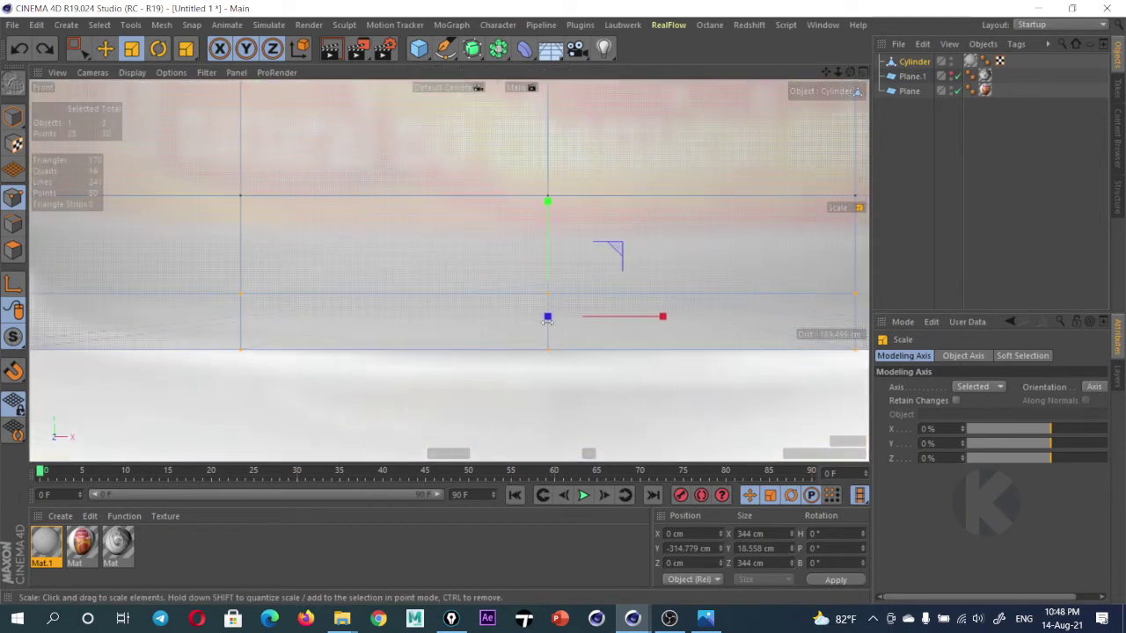
{"action": "mouse_move", "coordinate": [549, 320]}
{"action": "left_mouse_down"}
{"action": "mouse_move", "coordinate": [604, 260]}
{"action": "mouse_move", "coordinate": [543, 262]}
{"action": "left_mouse_up"}
Zoom out to show the whole taper and nudge the bottom loop down to Y -314.032 cm
{"action": "key", "text": "e"}
{"action": "scroll", "coordinate": [565, 325], "scroll_direction": "up", "scroll_amount": 3}
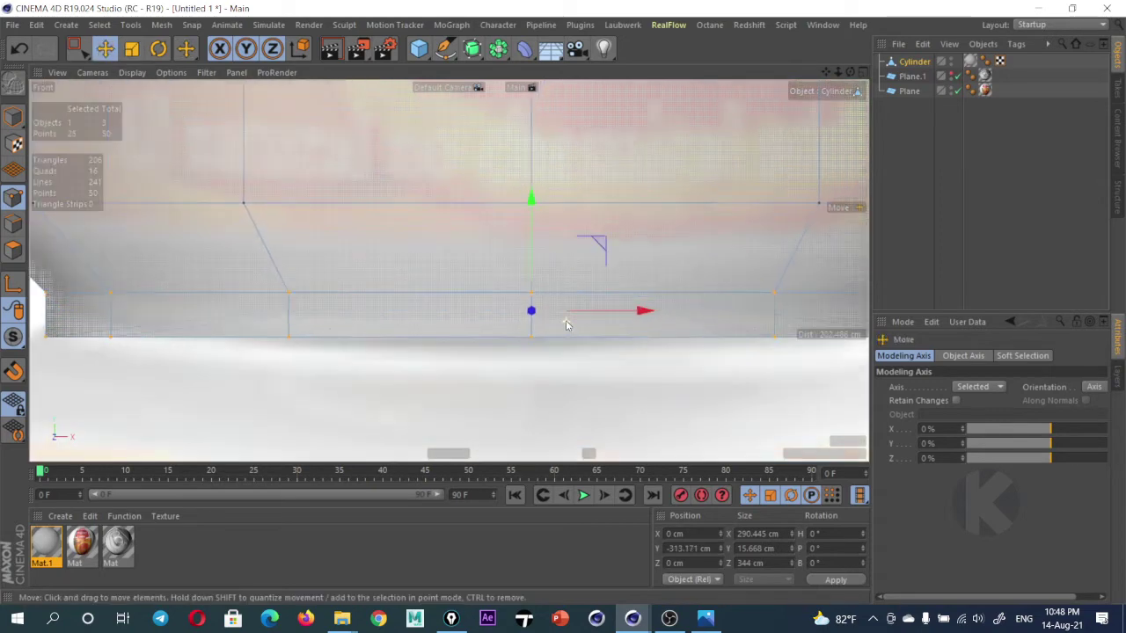
{"action": "scroll", "coordinate": [564, 313], "scroll_direction": "down", "scroll_amount": 2}
{"action": "scroll", "coordinate": [559, 301], "scroll_direction": "down", "scroll_amount": 2}
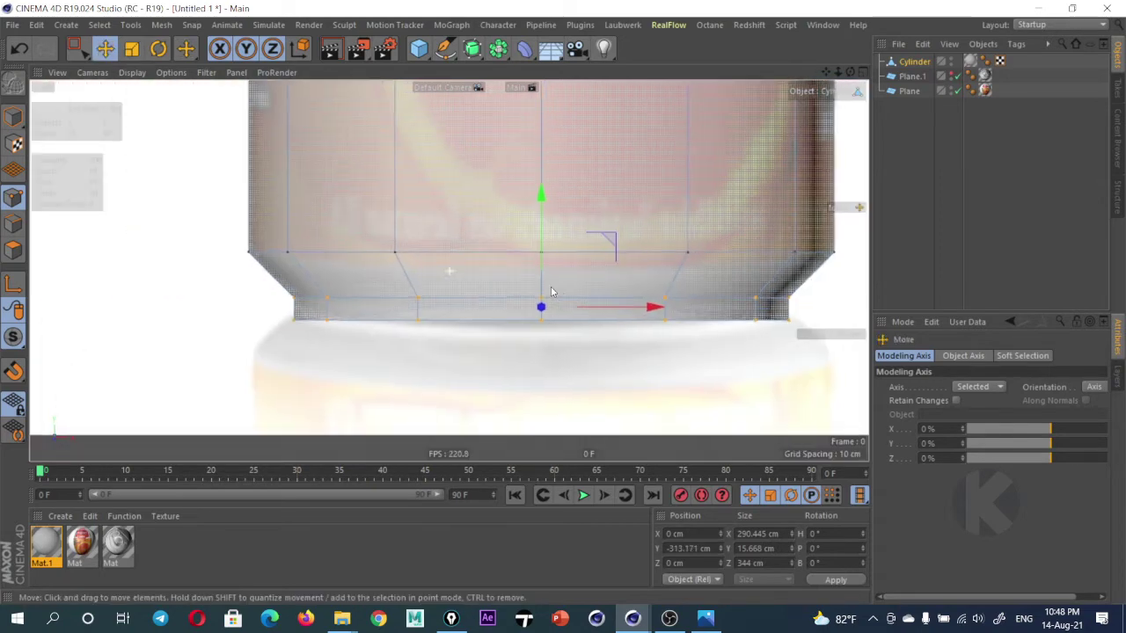
{"action": "middle_click_drag", "start_coordinate": [551, 292], "coordinate": [534, 296]}
{"action": "left_click_drag", "start_coordinate": [522, 234], "coordinate": [525, 239]}
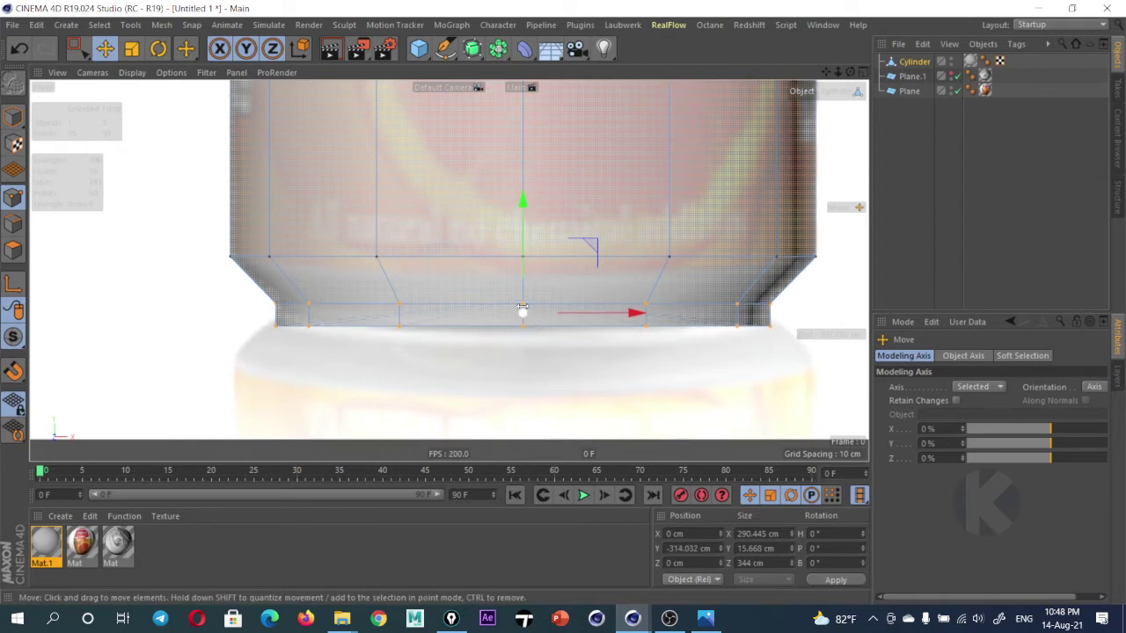
{"action": "scroll", "coordinate": [523, 312], "scroll_direction": "up", "scroll_amount": 2}
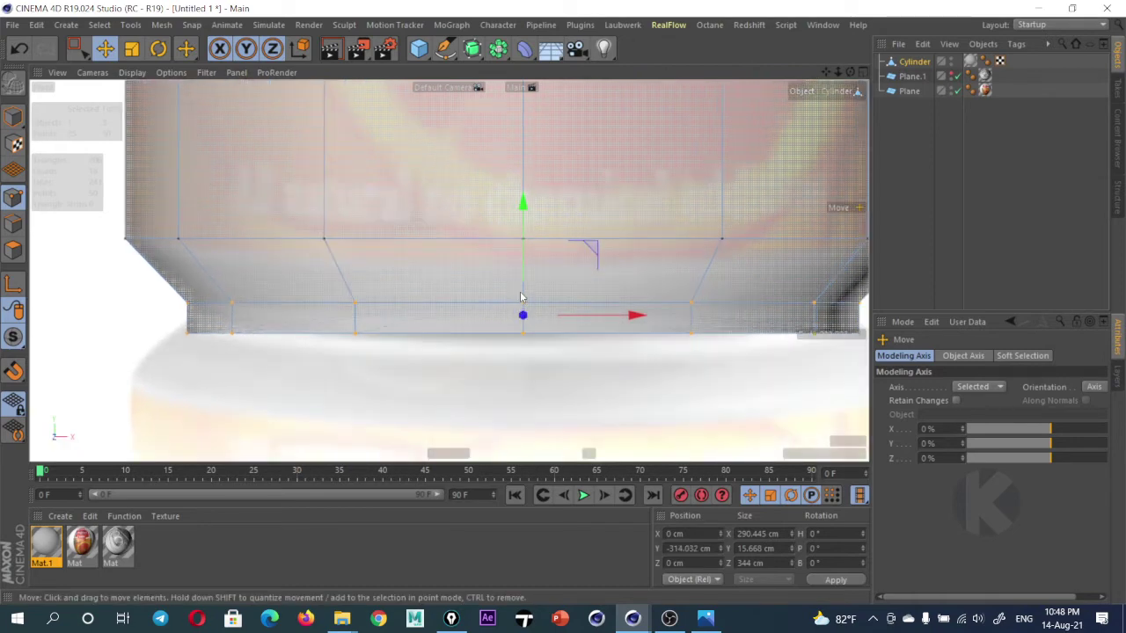
{"action": "scroll", "coordinate": [522, 294], "scroll_direction": "down", "scroll_amount": 1}
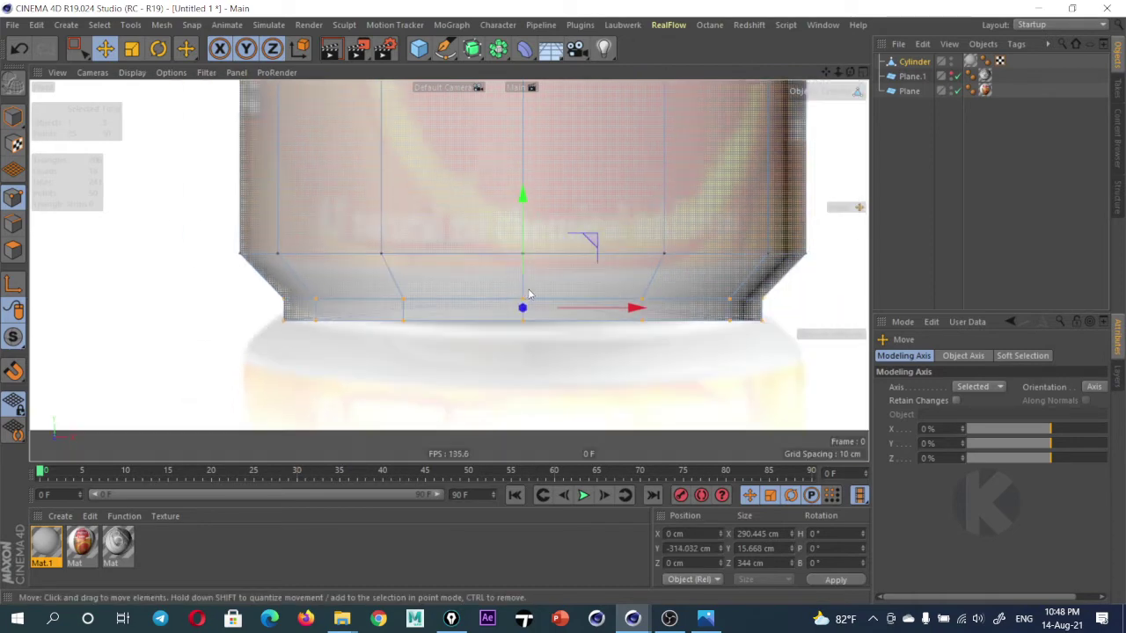
{"action": "right_click", "coordinate": [518, 242]}
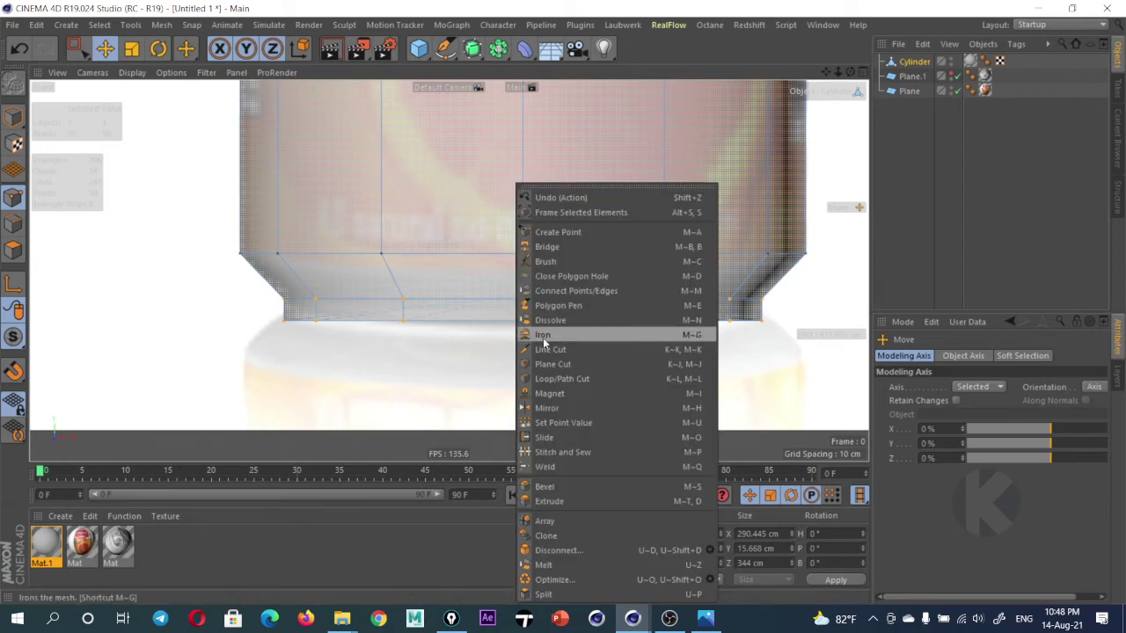
Cut a new edge loop halfway up the tapered base
{"action": "left_click", "coordinate": [554, 378]}
{"action": "left_click", "coordinate": [522, 279]}
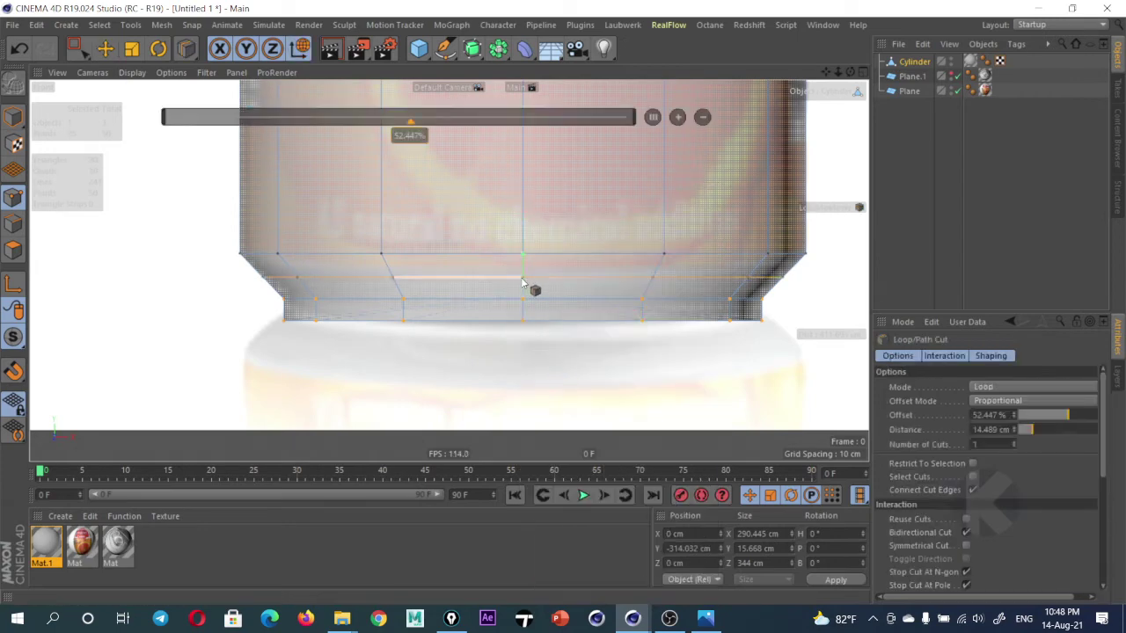
{"action": "right_click", "coordinate": [521, 277]}
{"action": "key", "text": "Escape"}
Box-select the new middle loop and scale it to span 307.698 cm at Y -295.45 cm
{"action": "key", "text": "t"}
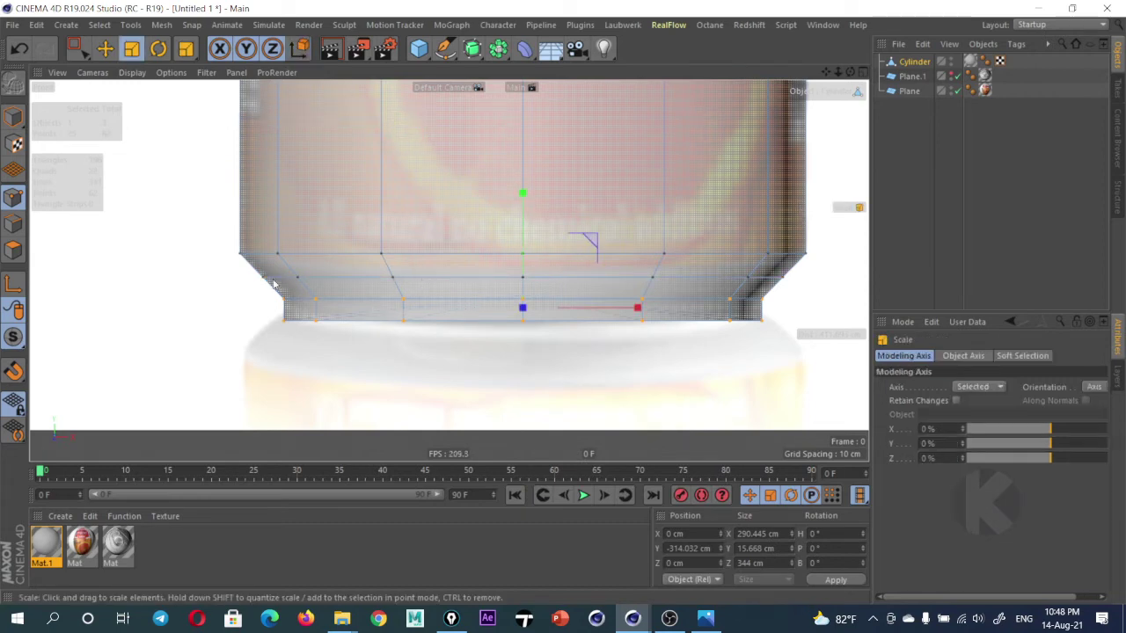
{"action": "key", "text": "0"}
{"action": "left_click_drag", "start_coordinate": [245, 267], "coordinate": [803, 294]}
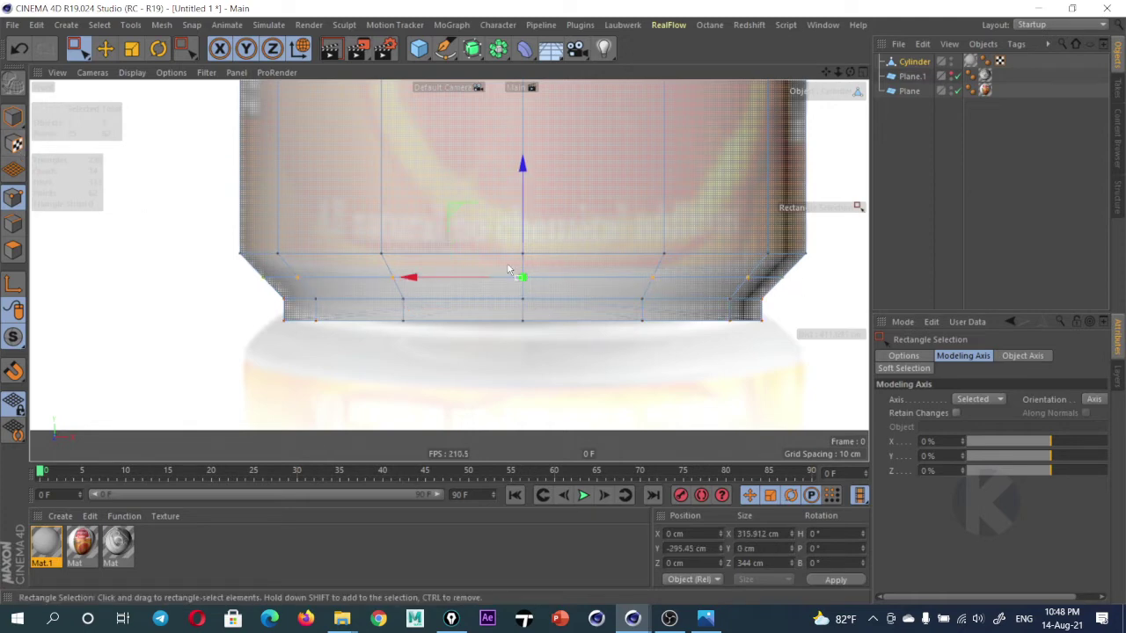
{"action": "key", "text": "t"}
{"action": "left_click_drag", "start_coordinate": [605, 233], "coordinate": [533, 289]}
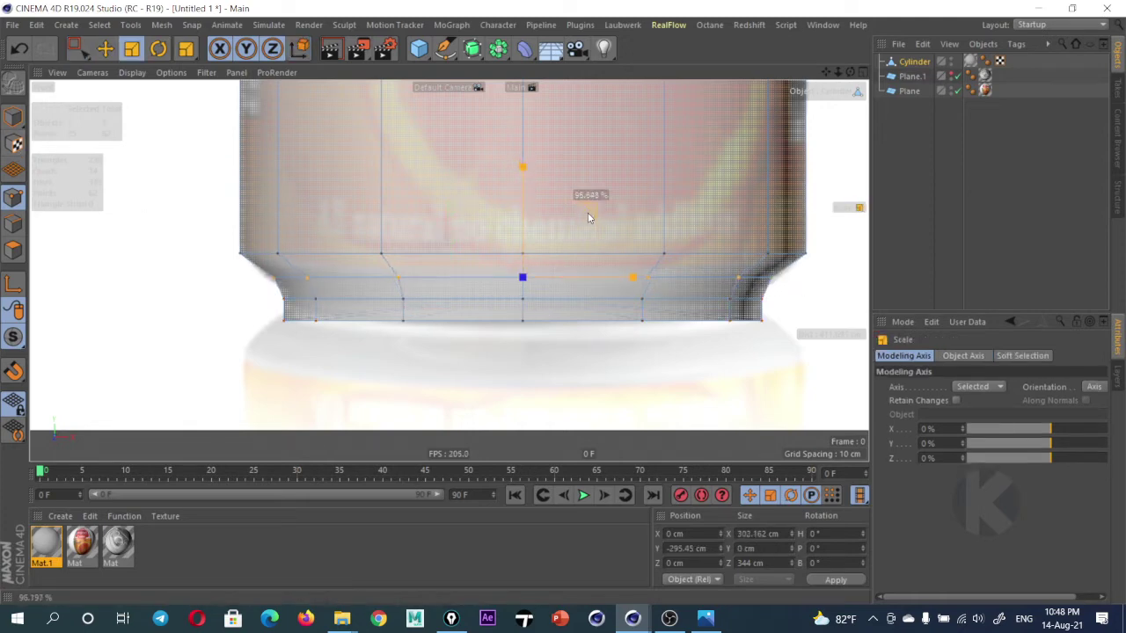
{"action": "mouse_move", "coordinate": [509, 277]}
{"action": "left_mouse_down"}
{"action": "mouse_move", "coordinate": [517, 298]}
{"action": "mouse_move", "coordinate": [448, 291]}
{"action": "left_mouse_up"}
{"action": "middle_click", "coordinate": [511, 281]}
{"action": "key", "text": "F1"}
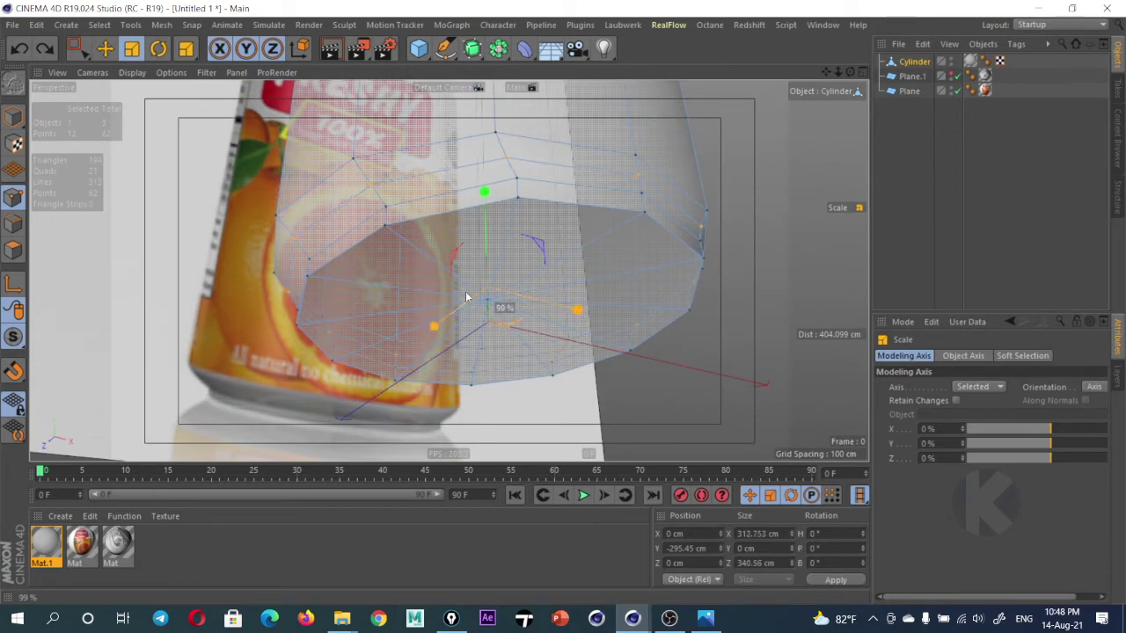
{"action": "double_click", "coordinate": [46, 542]}
Set Mat.1's transparency brightness to 73%, then disable transparency and close the editor
{"action": "left_click_drag", "start_coordinate": [969, 363], "coordinate": [1068, 362]}
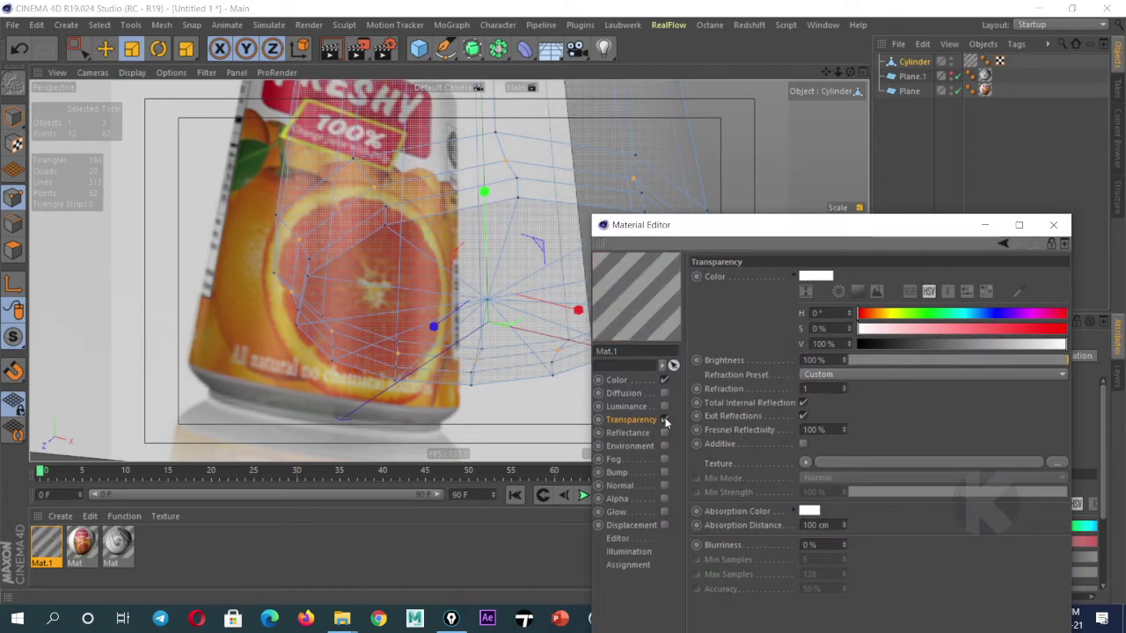
{"action": "left_click", "coordinate": [1010, 360]}
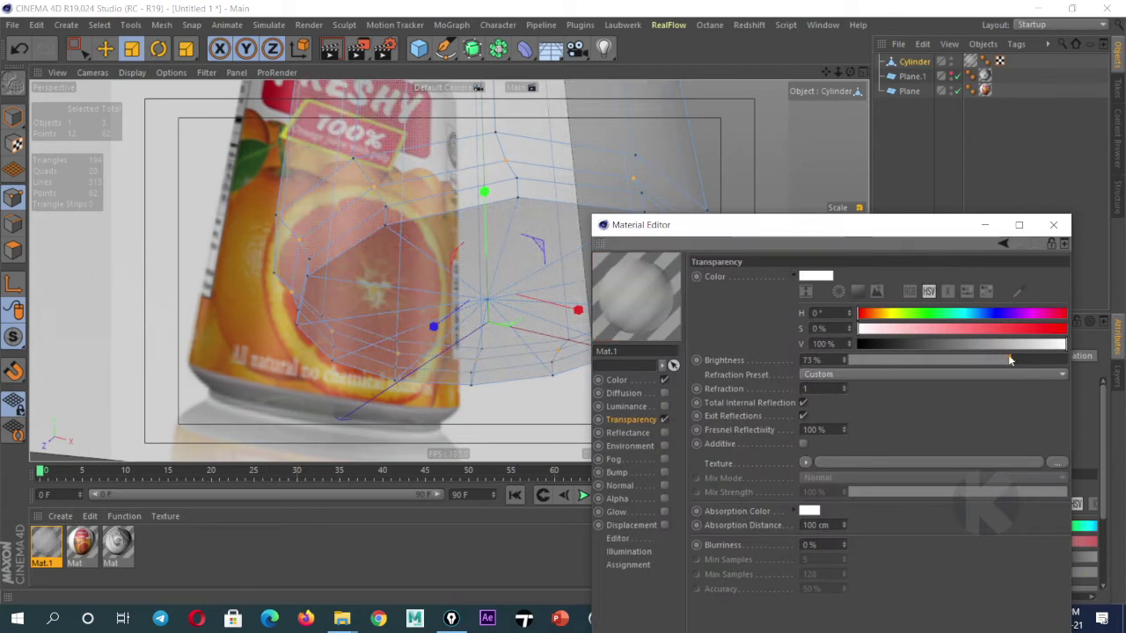
{"action": "left_click", "coordinate": [665, 420]}
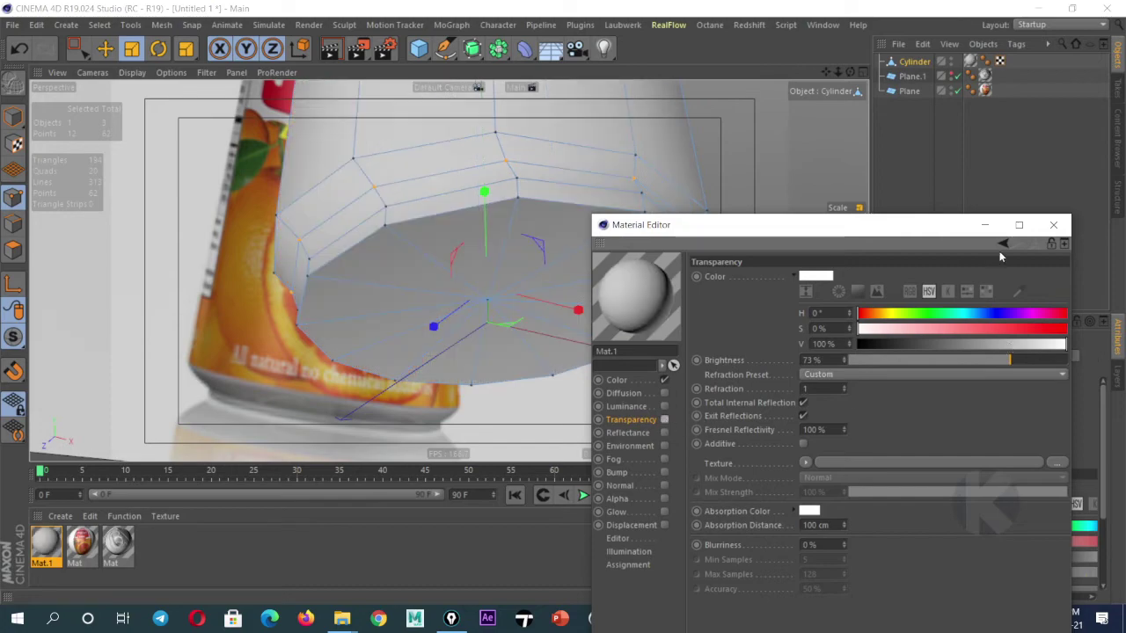
{"action": "left_click", "coordinate": [984, 224]}
{"action": "mouse_move", "coordinate": [589, 301]}
{"action": "left_mouse_down", "text": "alt"}
{"action": "mouse_move", "coordinate": [570, 322]}
{"action": "mouse_move", "coordinate": [523, 262]}
{"action": "mouse_move", "coordinate": [514, 307]}
{"action": "left_mouse_up", "text": "alt"}
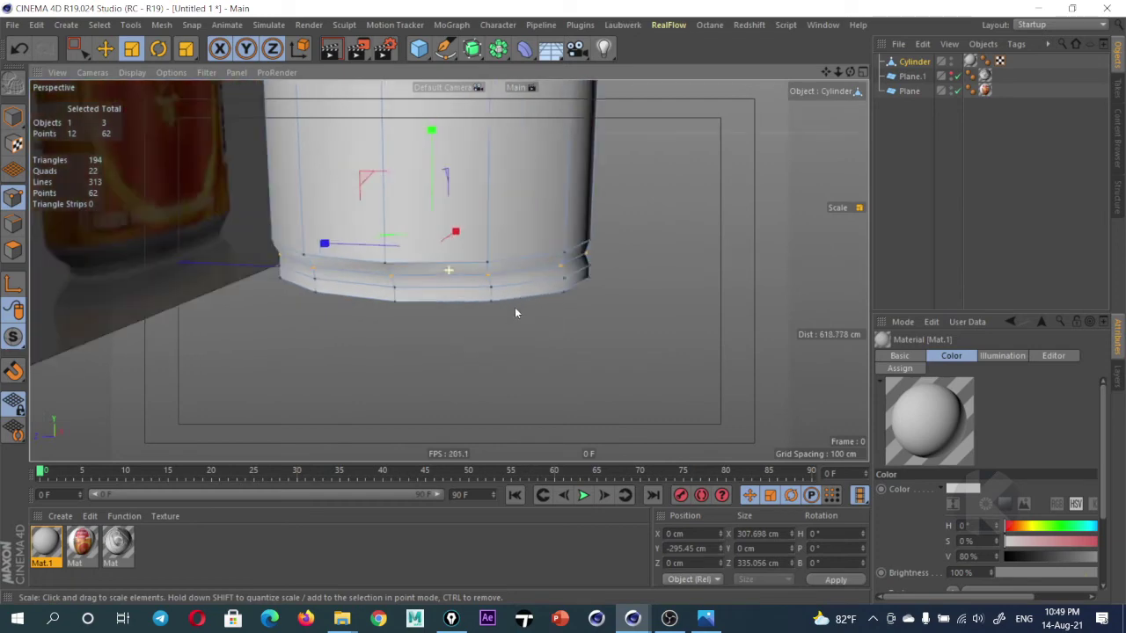
Undo back to the see-through cylinder with its base loop at 306.16 cm, then check the views
{"action": "key", "text": "ctrl+z"}
{"action": "key", "text": "ctrl+z"}
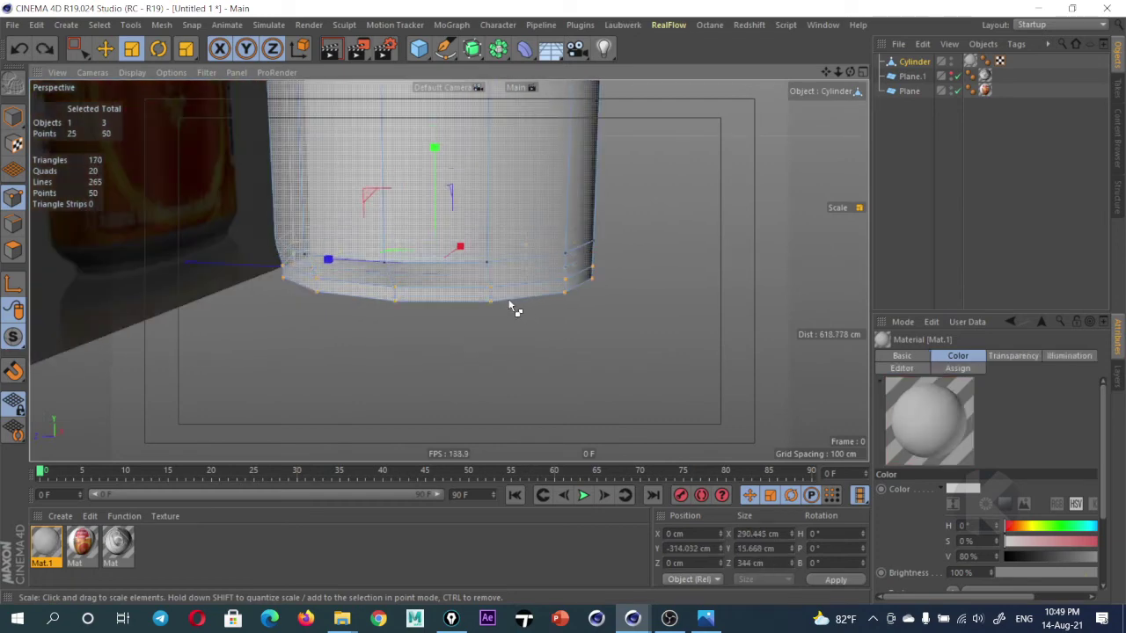
{"action": "key", "text": "ctrl+z"}
{"action": "key", "text": "ctrl+z"}
{"action": "mouse_move", "coordinate": [476, 296]}
{"action": "left_mouse_down", "text": "alt"}
{"action": "mouse_move", "coordinate": [316, 252]}
{"action": "mouse_move", "coordinate": [609, 269]}
{"action": "mouse_move", "coordinate": [587, 268]}
{"action": "mouse_move", "coordinate": [630, 391]}
{"action": "left_mouse_up", "text": "alt"}
{"action": "middle_click", "coordinate": [630, 390]}
{"action": "middle_click", "coordinate": [630, 390]}
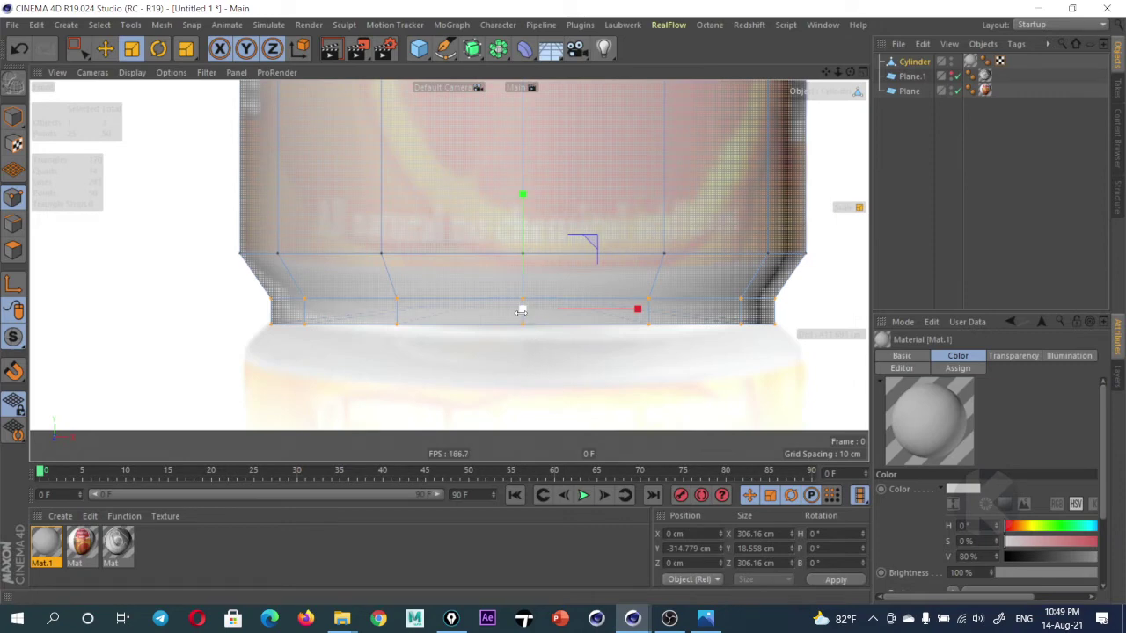
{"action": "middle_click", "coordinate": [520, 311]}
{"action": "middle_click", "coordinate": [322, 231]}
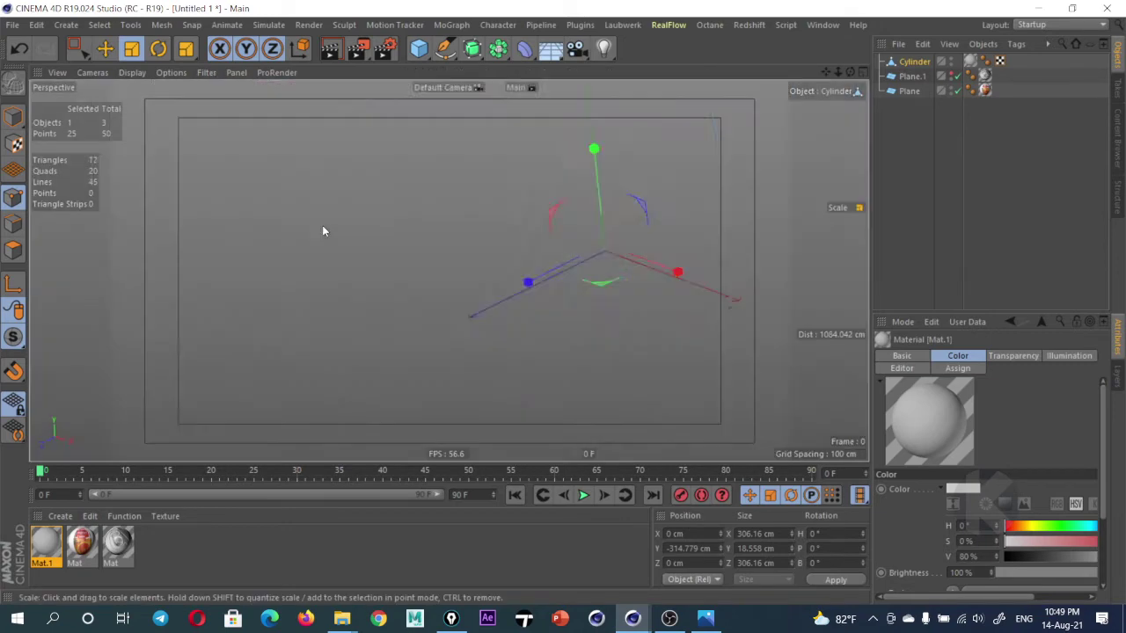
{"action": "left_click", "coordinate": [235, 73]}
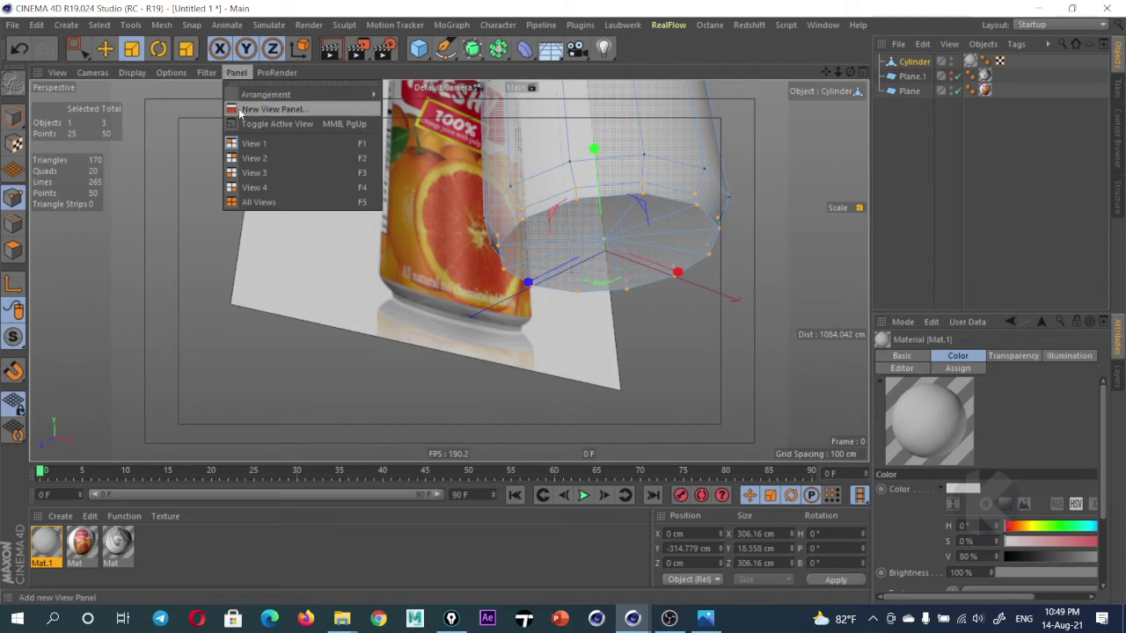
{"action": "mouse_move", "coordinate": [266, 94]}
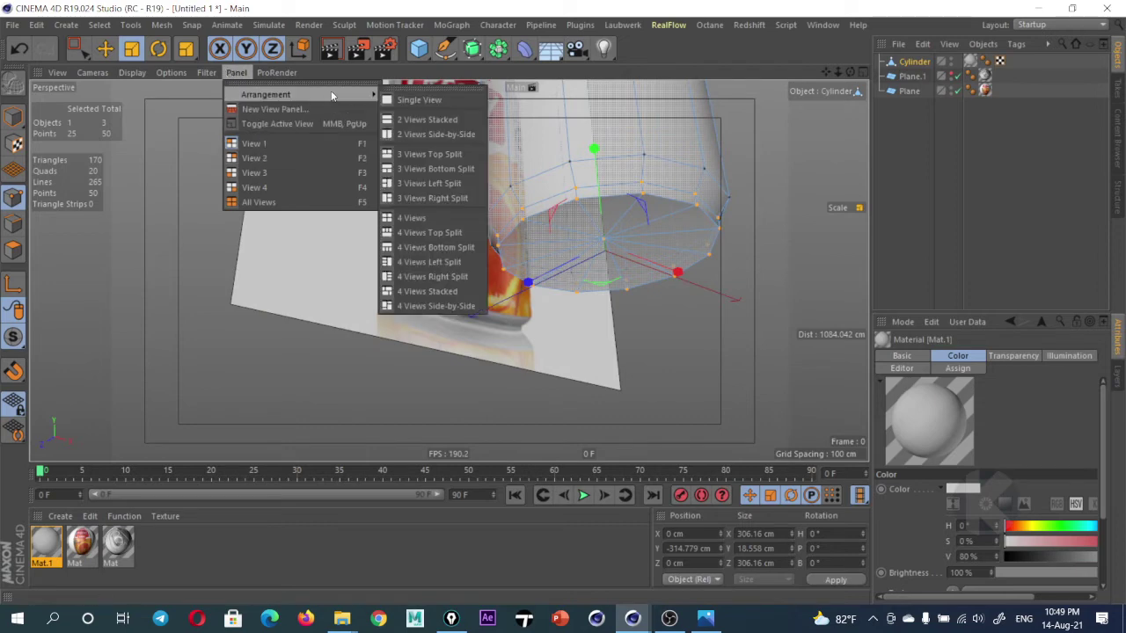
Arrange two views side by side, with the left one set to the Front camera
{"action": "left_click", "coordinate": [435, 134]}
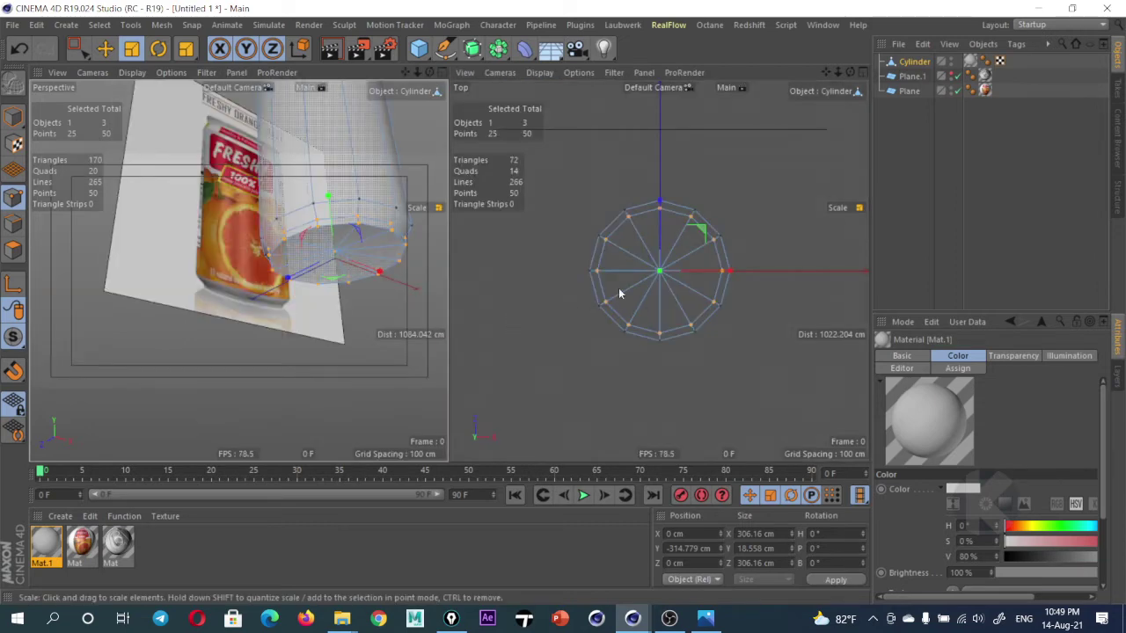
{"action": "scroll", "coordinate": [642, 316], "scroll_direction": "up", "scroll_amount": 3}
{"action": "scroll", "coordinate": [660, 334], "scroll_direction": "up", "scroll_amount": 3}
{"action": "left_click_drag", "start_coordinate": [355, 289], "coordinate": [330, 293], "text": "alt"}
{"action": "left_click", "coordinate": [97, 73]}
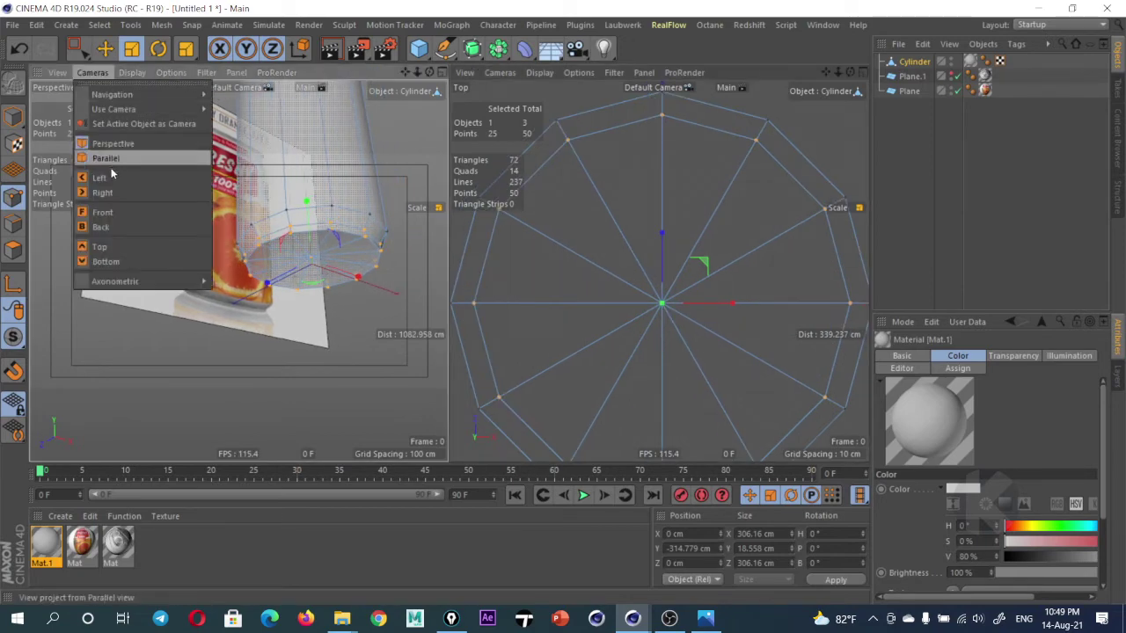
{"action": "left_click", "coordinate": [104, 212]}
Scale the can's bottom ring down to span 291.158 cm
{"action": "scroll", "coordinate": [291, 303], "scroll_direction": "up", "scroll_amount": 3}
{"action": "scroll", "coordinate": [251, 280], "scroll_direction": "up", "scroll_amount": 3}
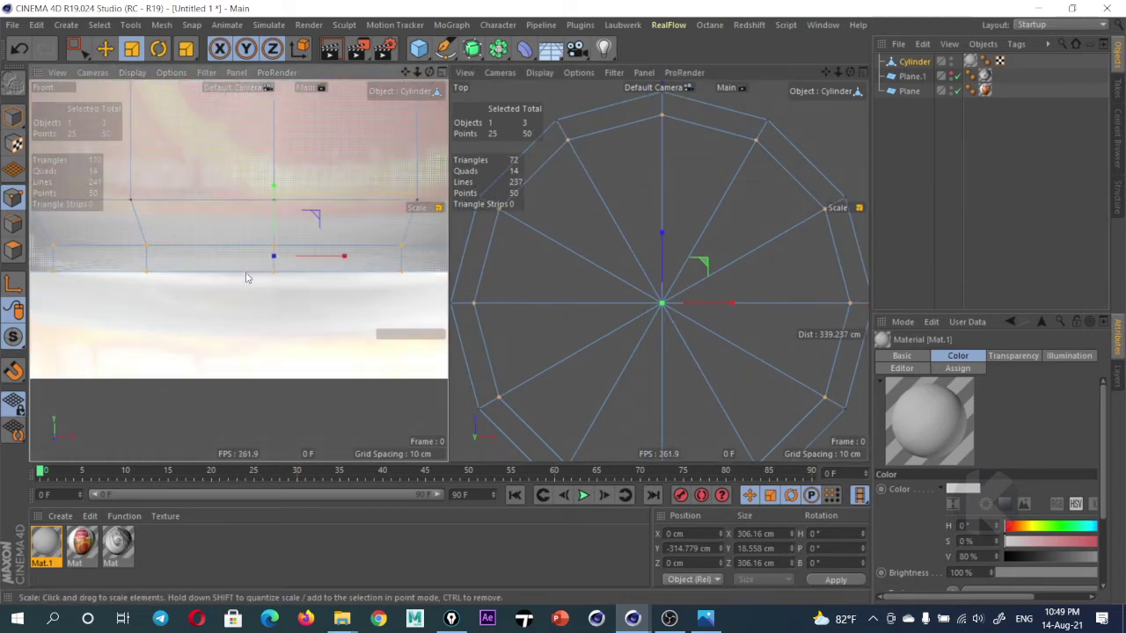
{"action": "middle_click_drag", "start_coordinate": [246, 278], "coordinate": [302, 313], "text": "alt"}
{"action": "left_click_drag", "start_coordinate": [688, 291], "coordinate": [684, 273]}
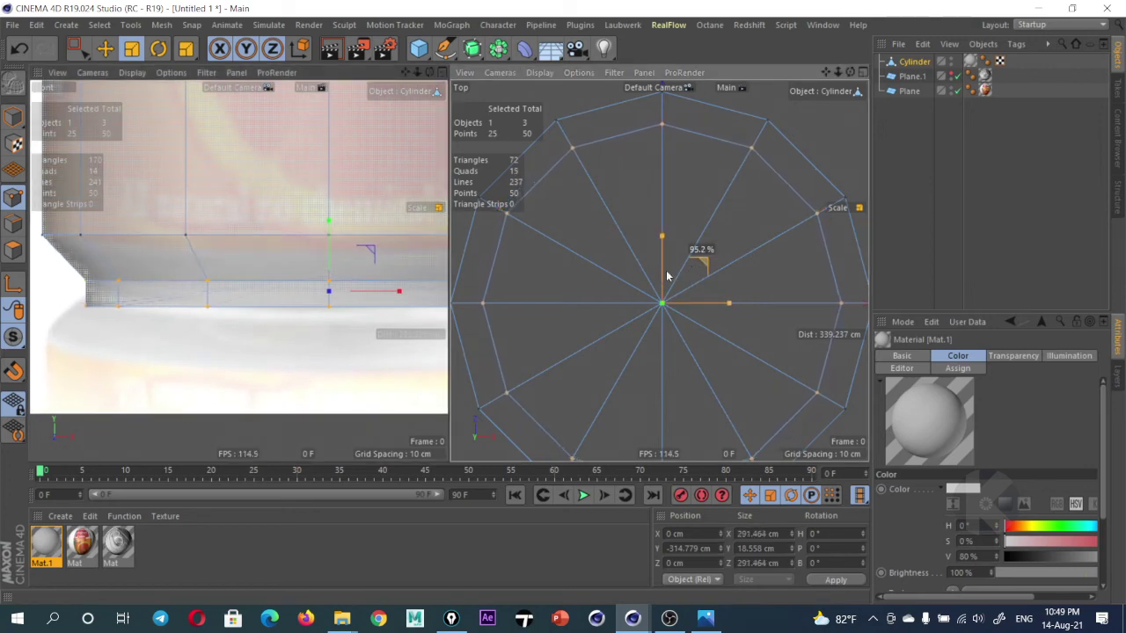
{"action": "left_click_drag", "start_coordinate": [683, 273], "coordinate": [679, 268]}
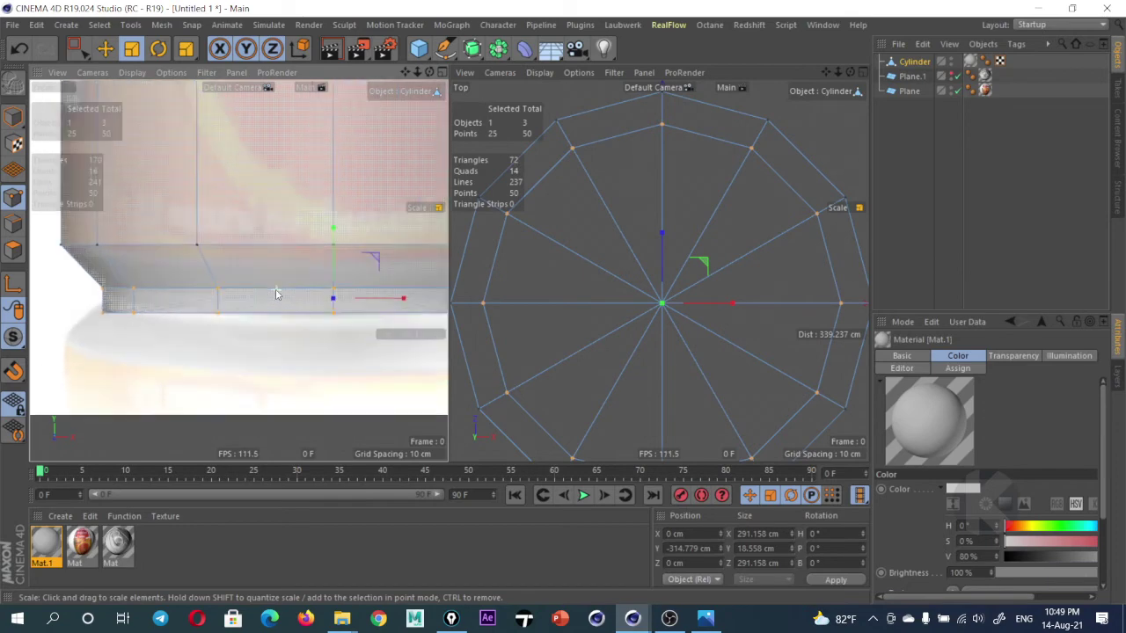
Cut an edge loop near the can's base and scale its points inward to 96.6%
{"action": "right_click", "coordinate": [276, 288]}
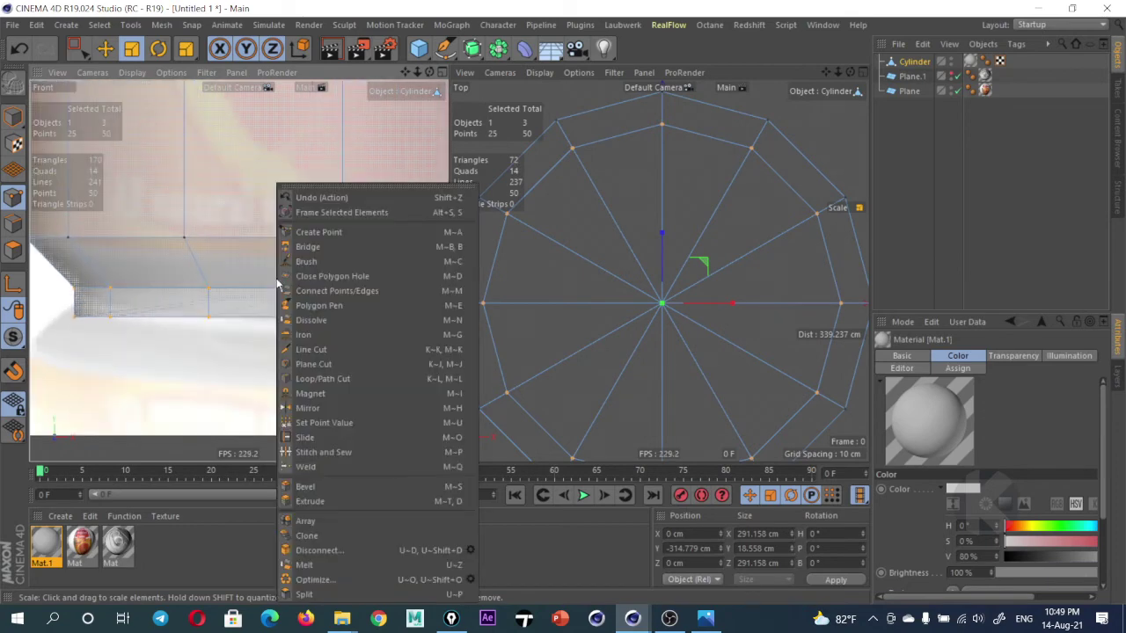
{"action": "left_click", "coordinate": [322, 378]}
{"action": "left_click", "coordinate": [201, 271]}
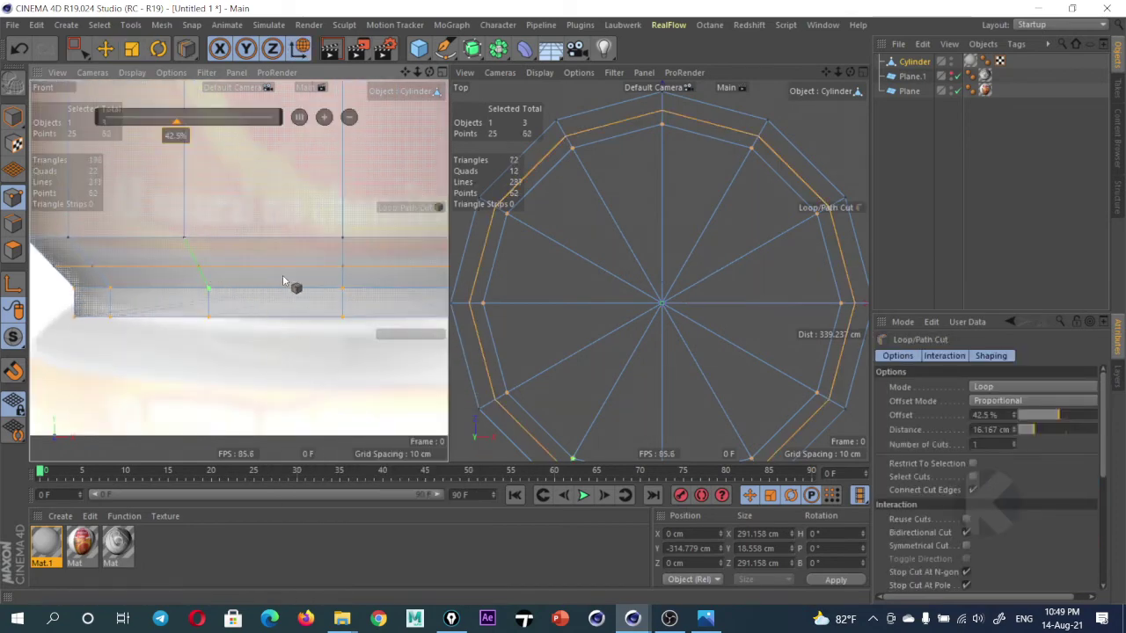
{"action": "right_click", "coordinate": [283, 275]}
{"action": "left_click", "coordinate": [203, 265]}
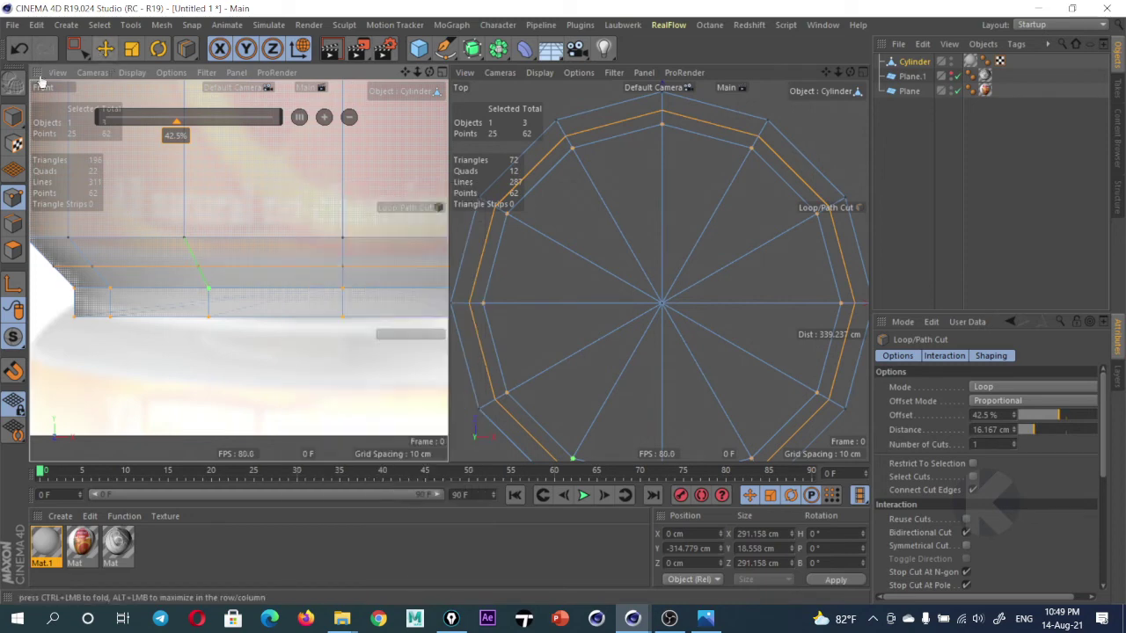
{"action": "left_click", "coordinate": [76, 49]}
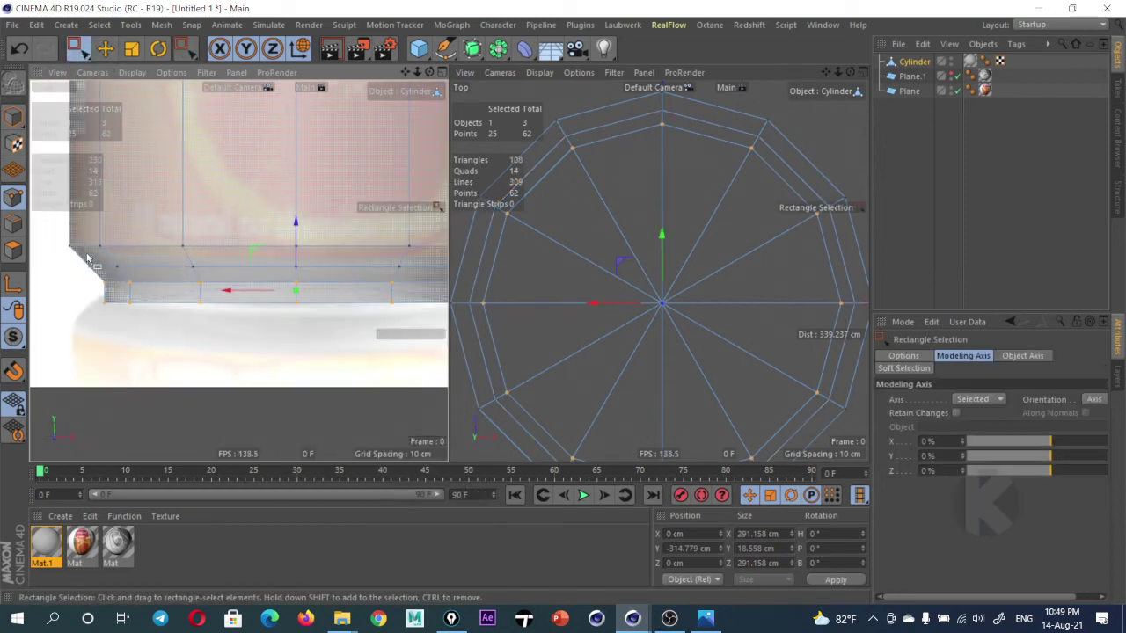
{"action": "left_click_drag", "start_coordinate": [70, 261], "coordinate": [360, 277]}
{"action": "scroll", "coordinate": [359, 277], "scroll_direction": "down", "scroll_amount": 2}
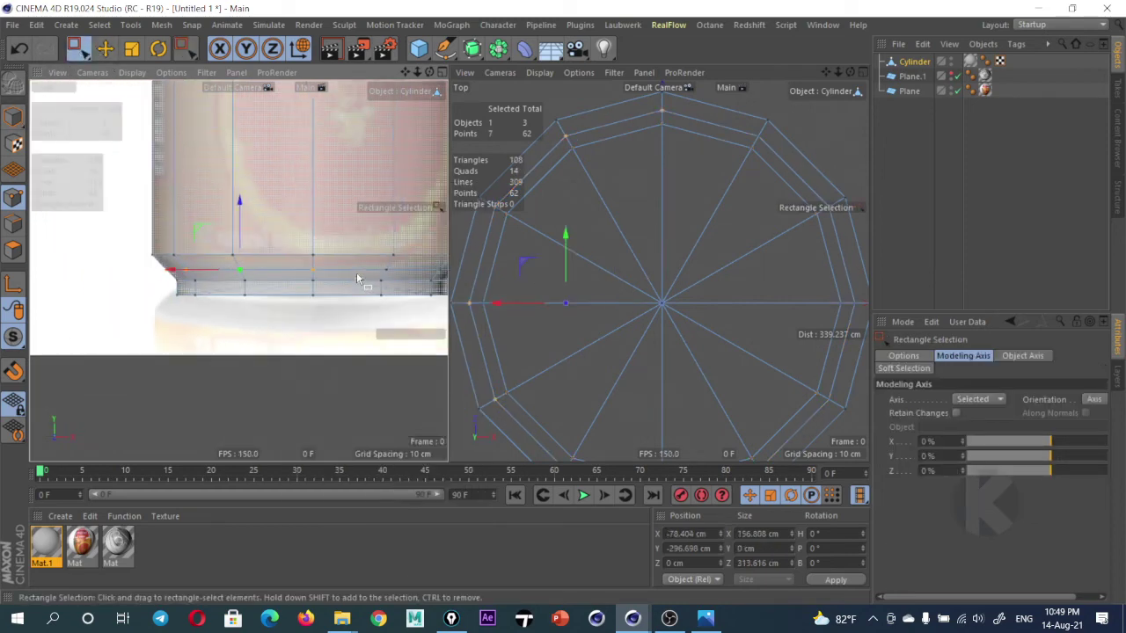
{"action": "scroll", "coordinate": [356, 272], "scroll_direction": "down", "scroll_amount": 1}
{"action": "left_click_drag", "start_coordinate": [68, 267], "coordinate": [398, 290]}
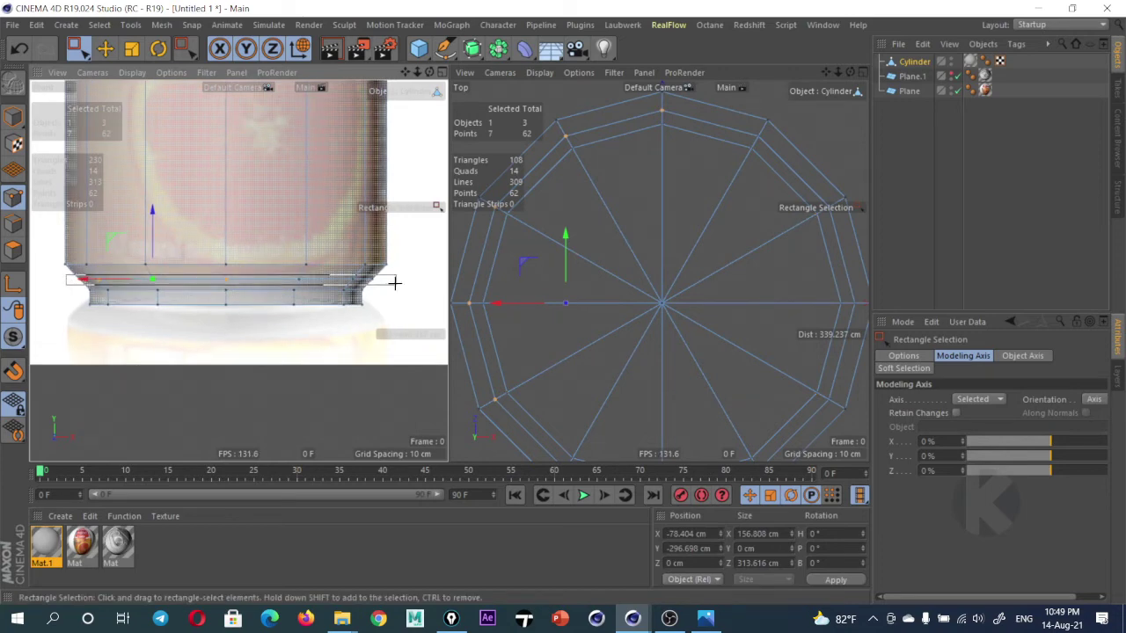
{"action": "key", "text": "t"}
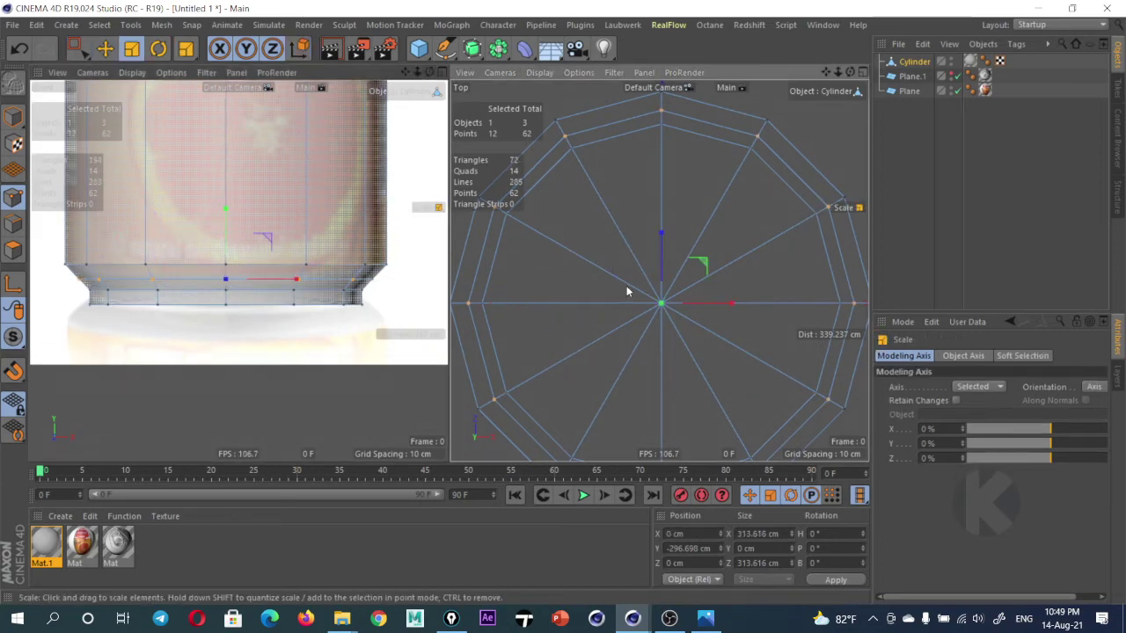
{"action": "mouse_move", "coordinate": [705, 272]}
{"action": "left_mouse_down"}
{"action": "mouse_move", "coordinate": [665, 276]}
{"action": "mouse_move", "coordinate": [672, 268]}
{"action": "left_mouse_up"}
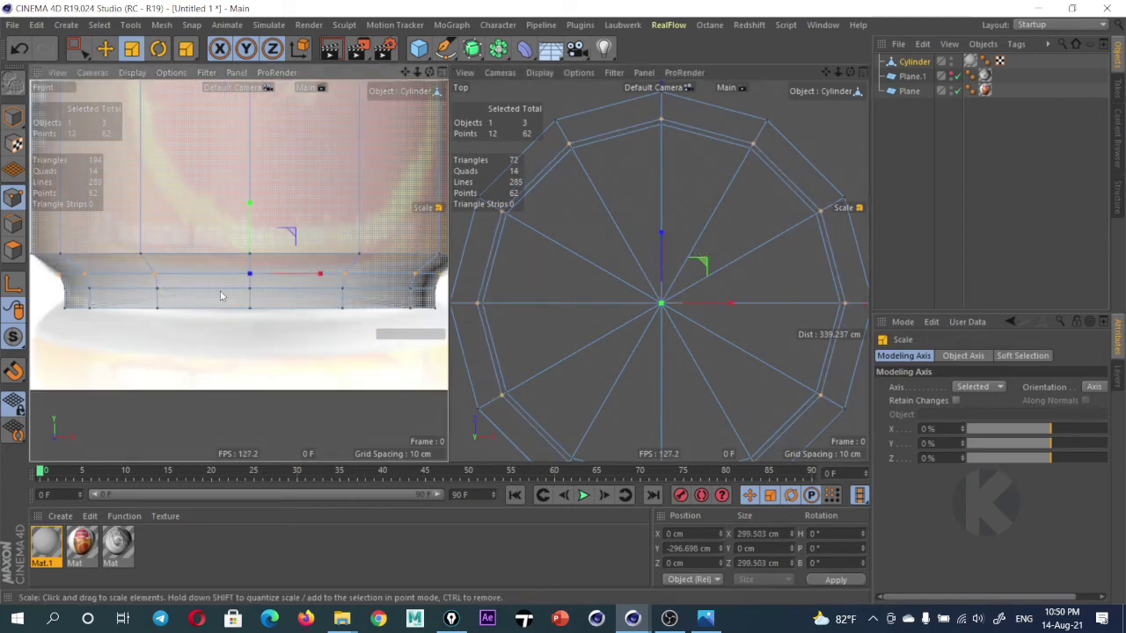
Frame the top of the can in a maximized Front view
{"action": "middle_click_drag", "start_coordinate": [220, 295], "coordinate": [279, 279], "text": "alt"}
{"action": "scroll", "coordinate": [280, 273], "scroll_direction": "down", "scroll_amount": 1}
{"action": "scroll", "coordinate": [281, 280], "scroll_direction": "down", "scroll_amount": 1}
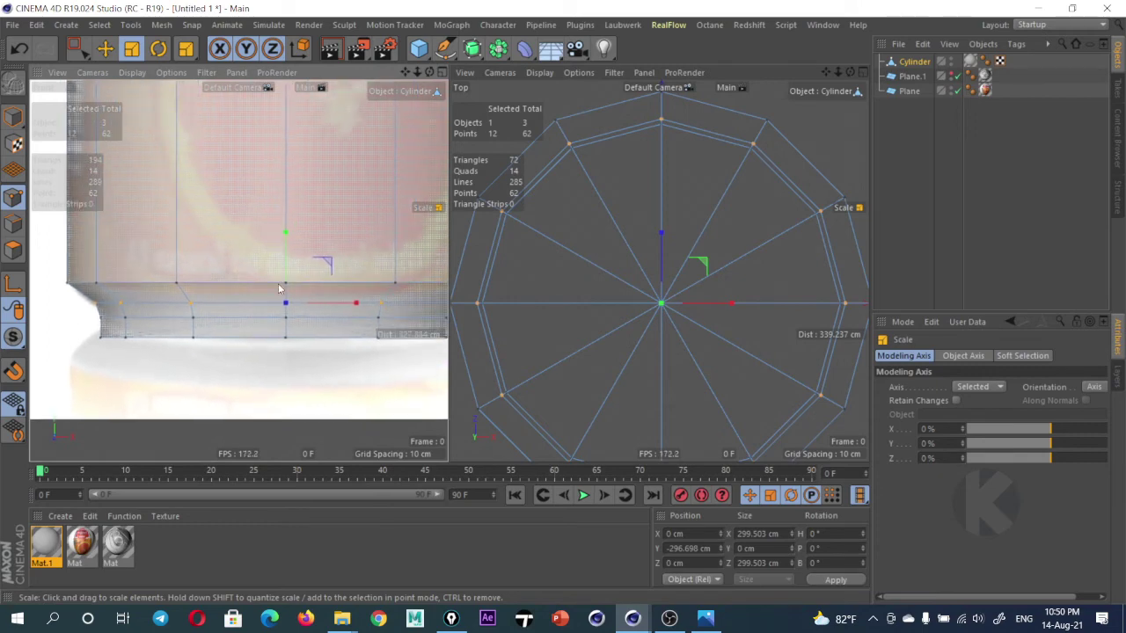
{"action": "scroll", "coordinate": [281, 286], "scroll_direction": "down", "scroll_amount": 1}
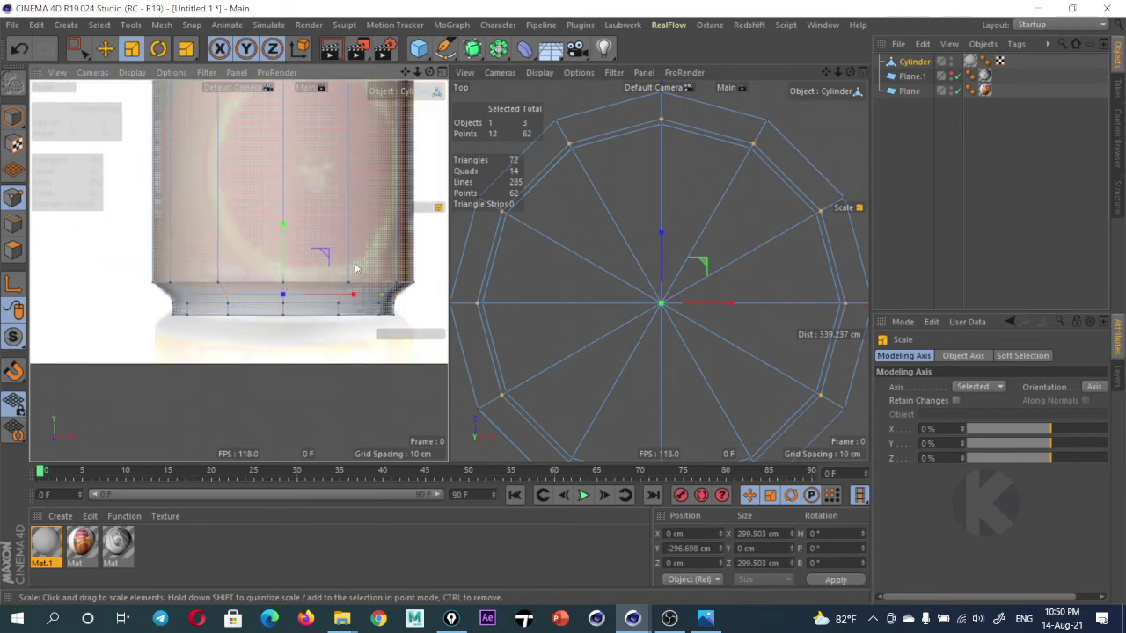
{"action": "middle_click_drag", "start_coordinate": [582, 253], "coordinate": [592, 251], "text": "alt"}
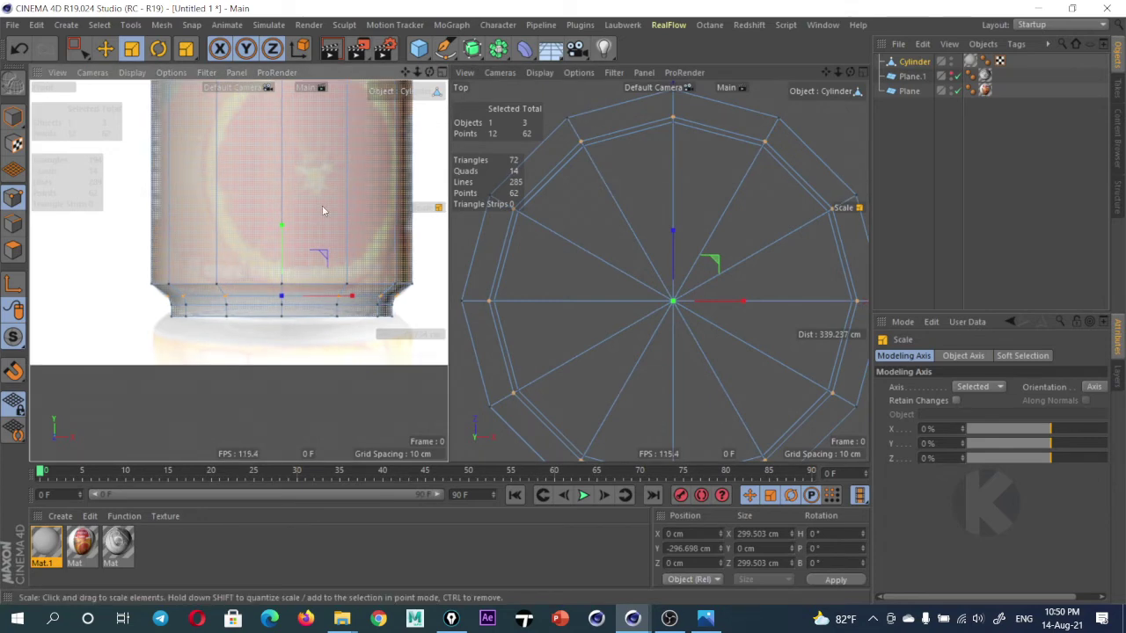
{"action": "scroll", "coordinate": [310, 238], "scroll_direction": "down", "scroll_amount": 1}
{"action": "middle_click_drag", "start_coordinate": [295, 263], "coordinate": [282, 317], "text": "alt"}
{"action": "scroll", "coordinate": [290, 263], "scroll_direction": "up", "scroll_amount": 1}
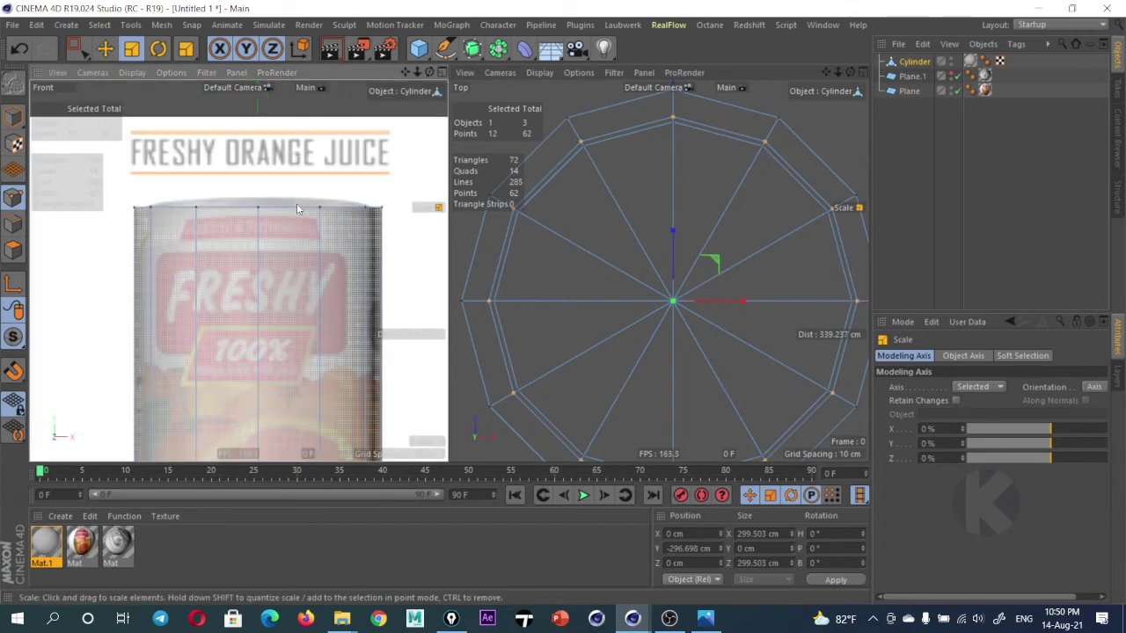
{"action": "middle_click", "coordinate": [296, 203]}
{"action": "scroll", "coordinate": [544, 265], "scroll_direction": "up", "scroll_amount": 2}
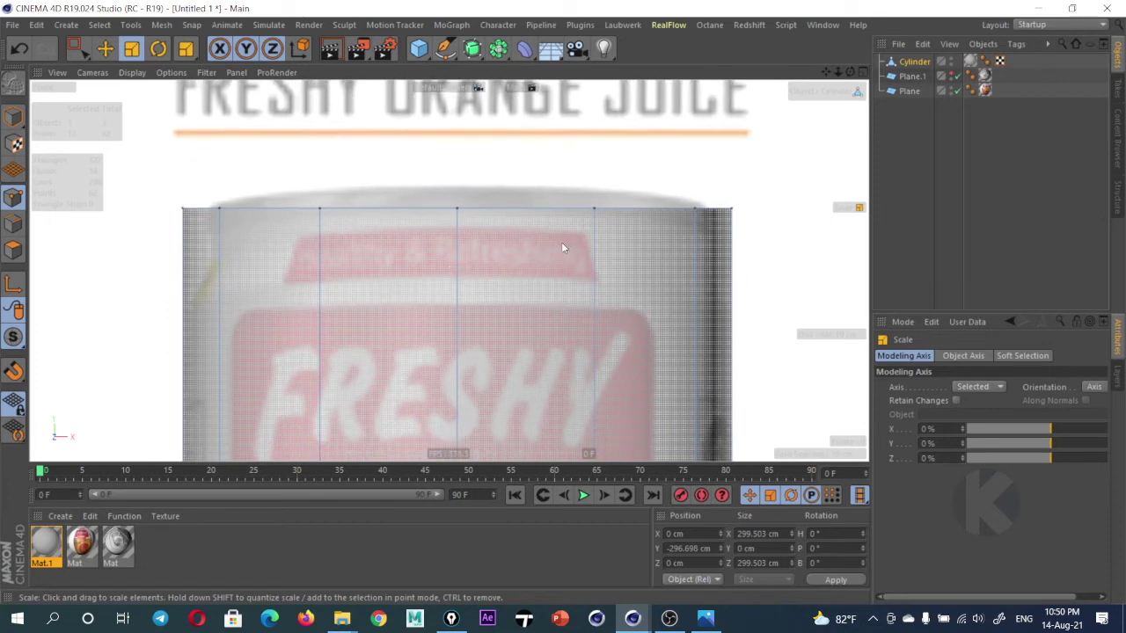
{"action": "scroll", "coordinate": [577, 196], "scroll_direction": "down", "scroll_amount": 1}
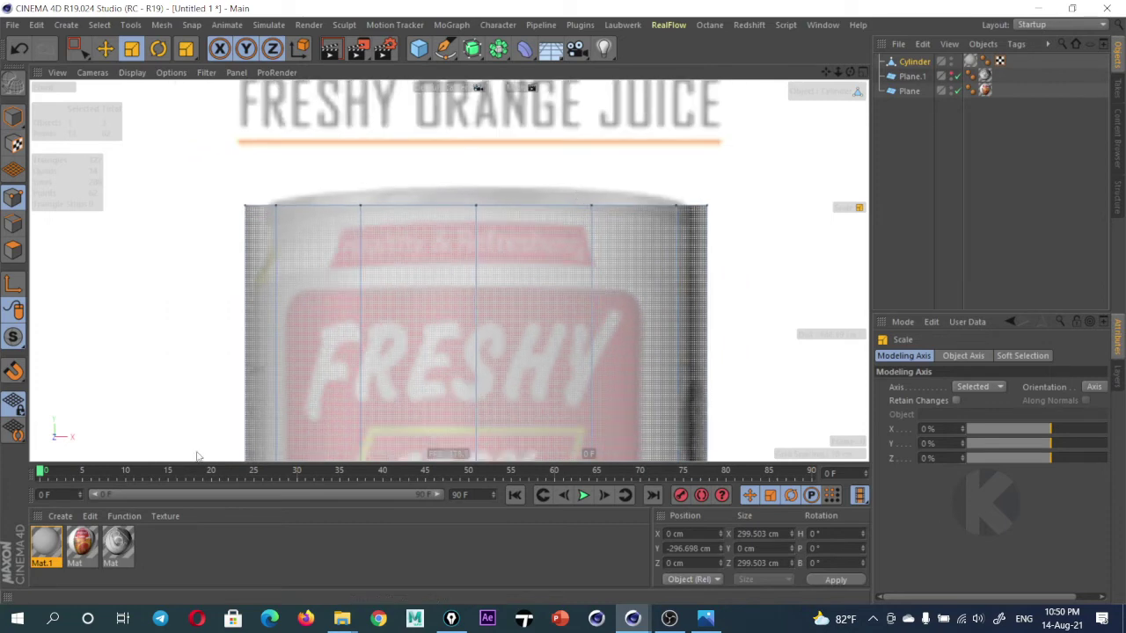
{"action": "mouse_move", "coordinate": [342, 618]}
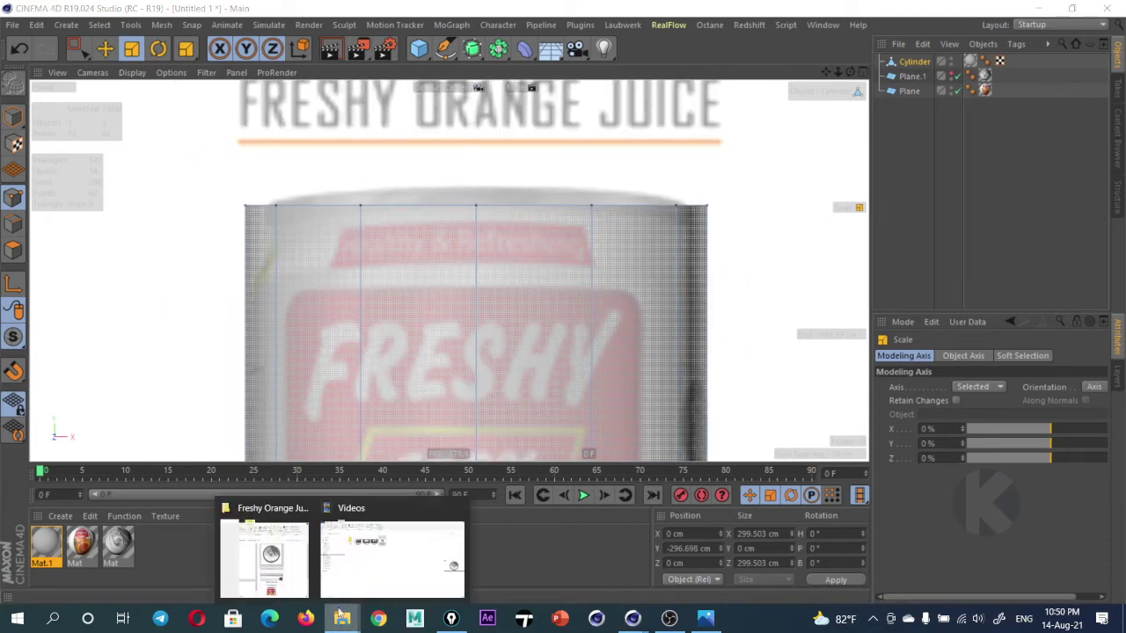
Open Freshy-Orange-Juice.jpg in Photos and zoom in on the can's top rim
{"action": "left_click", "coordinate": [268, 563]}
{"action": "left_click", "coordinate": [225, 484]}
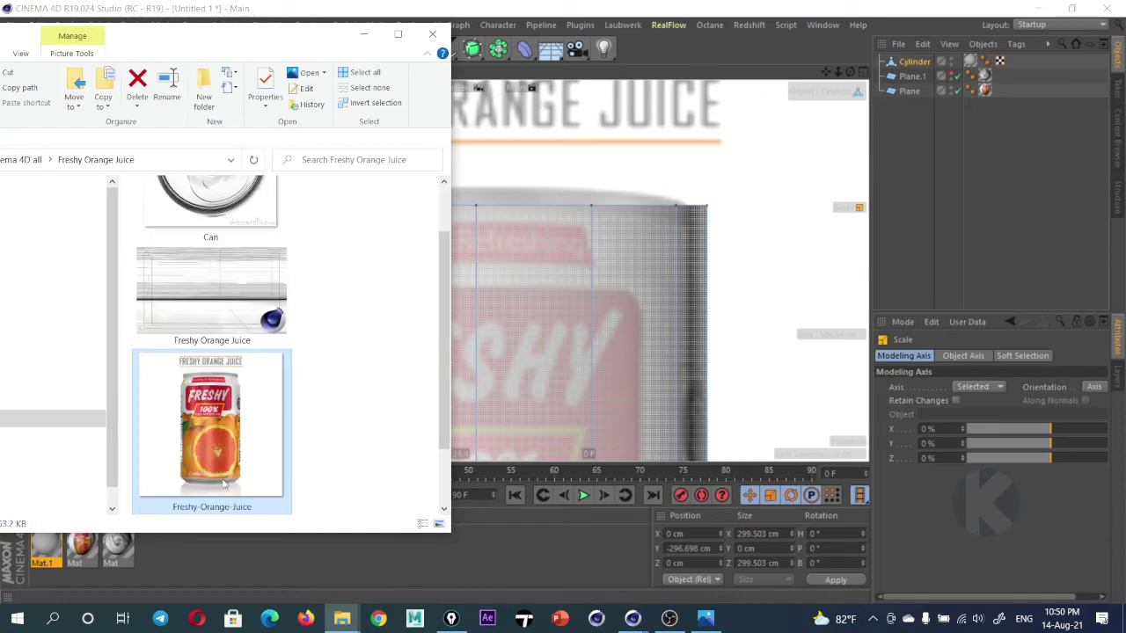
{"action": "double_click", "coordinate": [224, 404]}
{"action": "scroll", "coordinate": [564, 154], "scroll_direction": "up", "scroll_amount": 2}
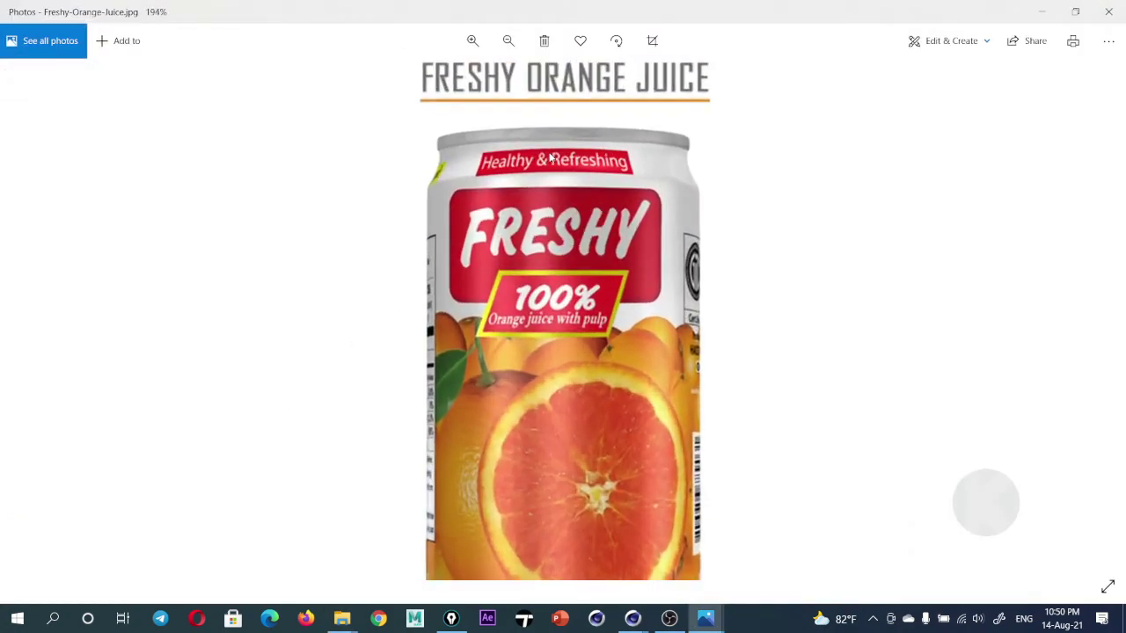
{"action": "scroll", "coordinate": [563, 153], "scroll_direction": "up", "scroll_amount": 3}
{"action": "left_click_drag", "start_coordinate": [563, 154], "coordinate": [221, 223]}
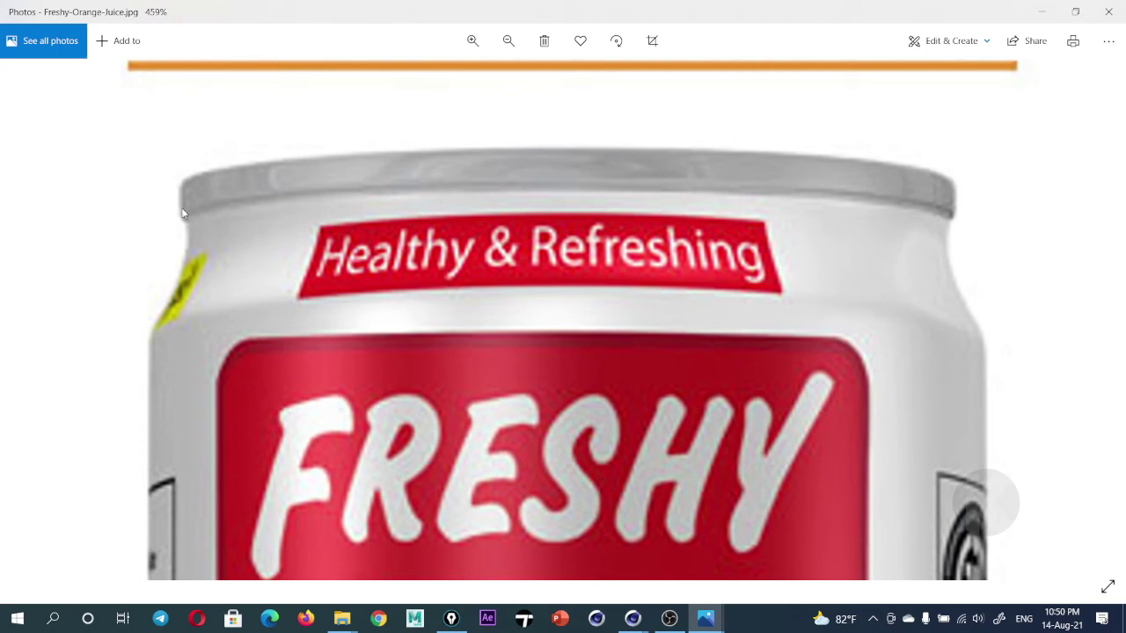
Close the photo and cut an edge loop near the can's top with Loop/Path Cut
{"action": "left_click", "coordinate": [1042, 11]}
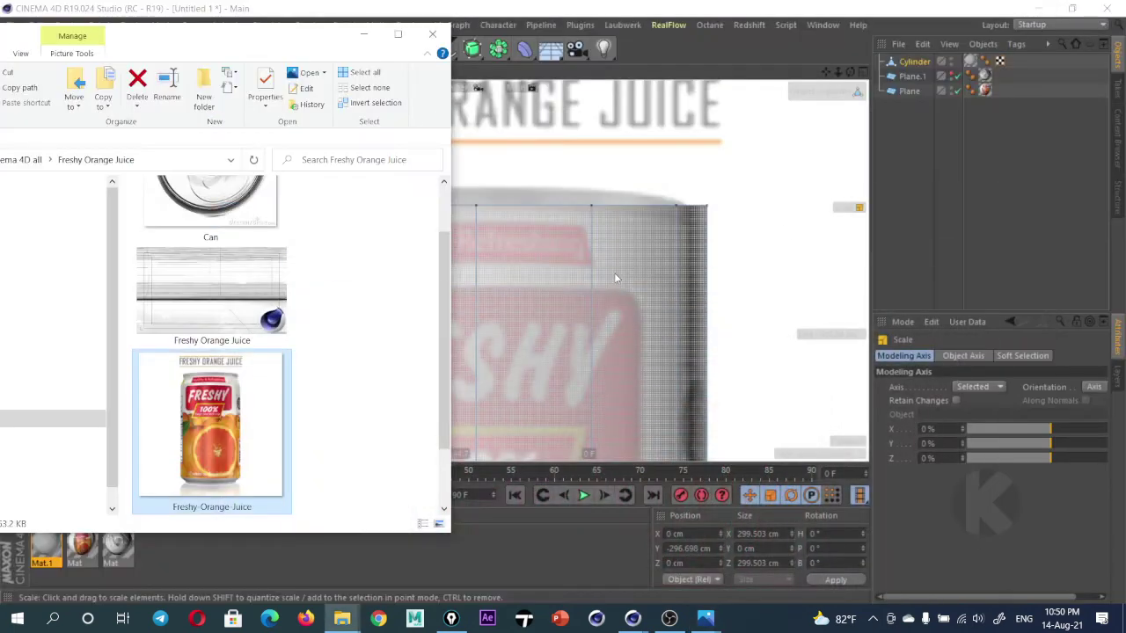
{"action": "left_click", "coordinate": [627, 264]}
{"action": "middle_click_drag", "start_coordinate": [517, 280], "coordinate": [516, 293], "text": "alt"}
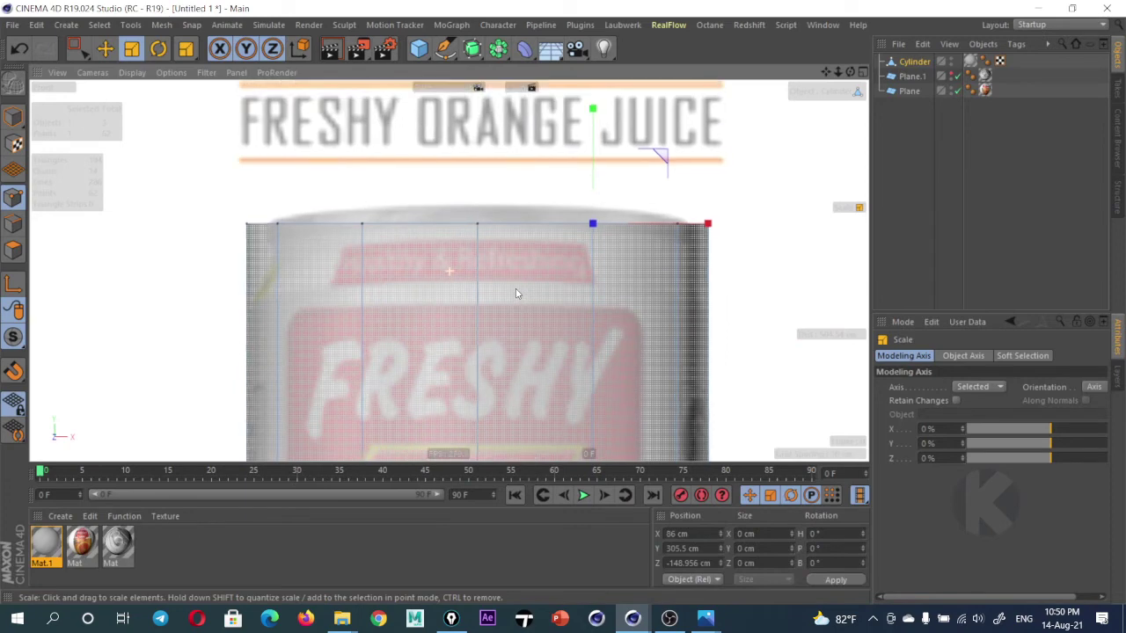
{"action": "right_click", "coordinate": [511, 283]}
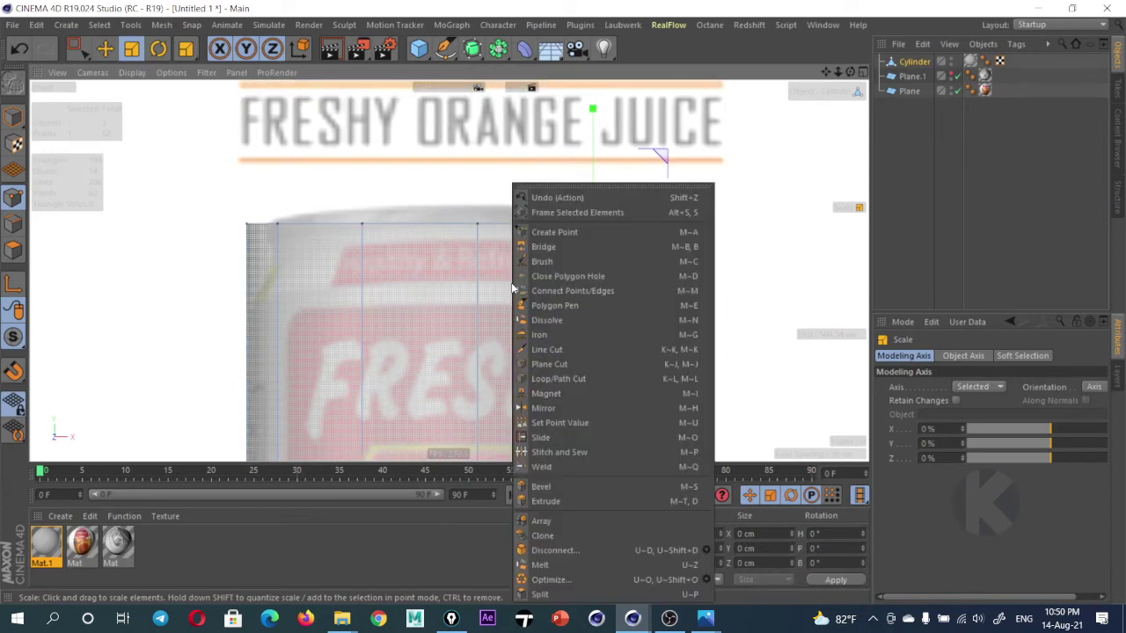
{"action": "left_click", "coordinate": [577, 381]}
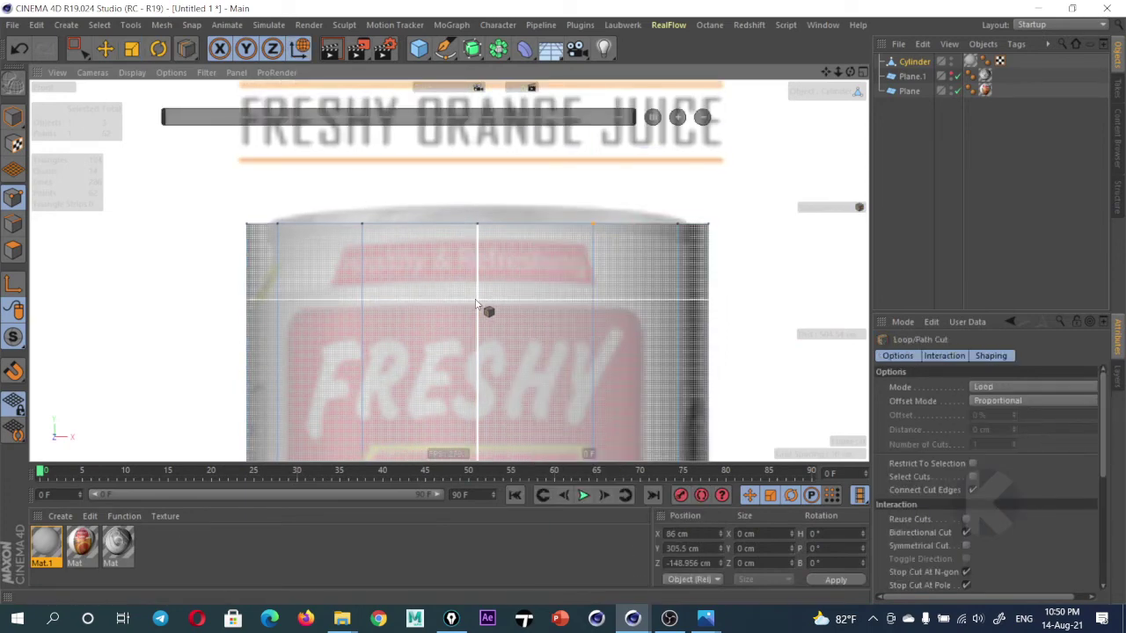
{"action": "left_click", "coordinate": [480, 305]}
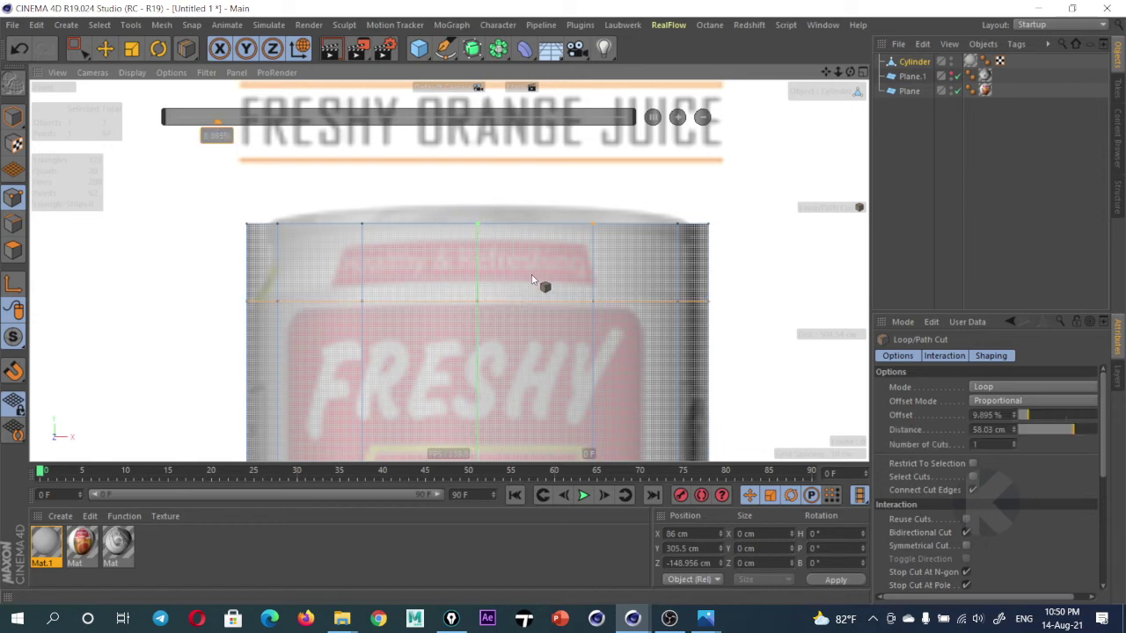
Cut a second loop just below the rim and box-select the top two point rows
{"action": "left_click", "coordinate": [81, 54]}
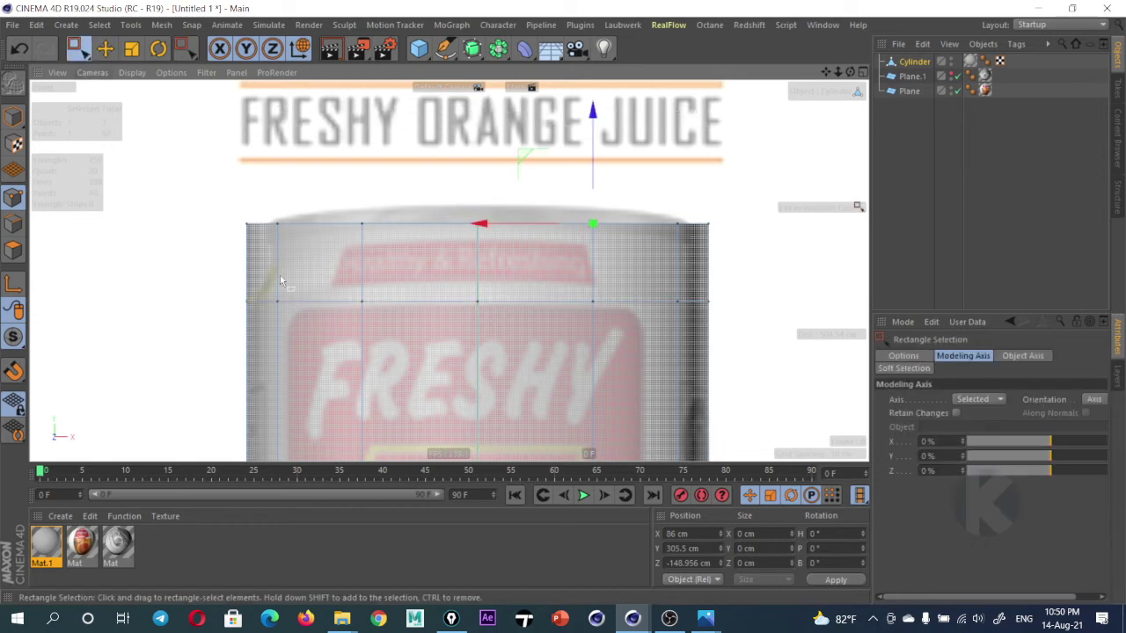
{"action": "right_click", "coordinate": [337, 262]}
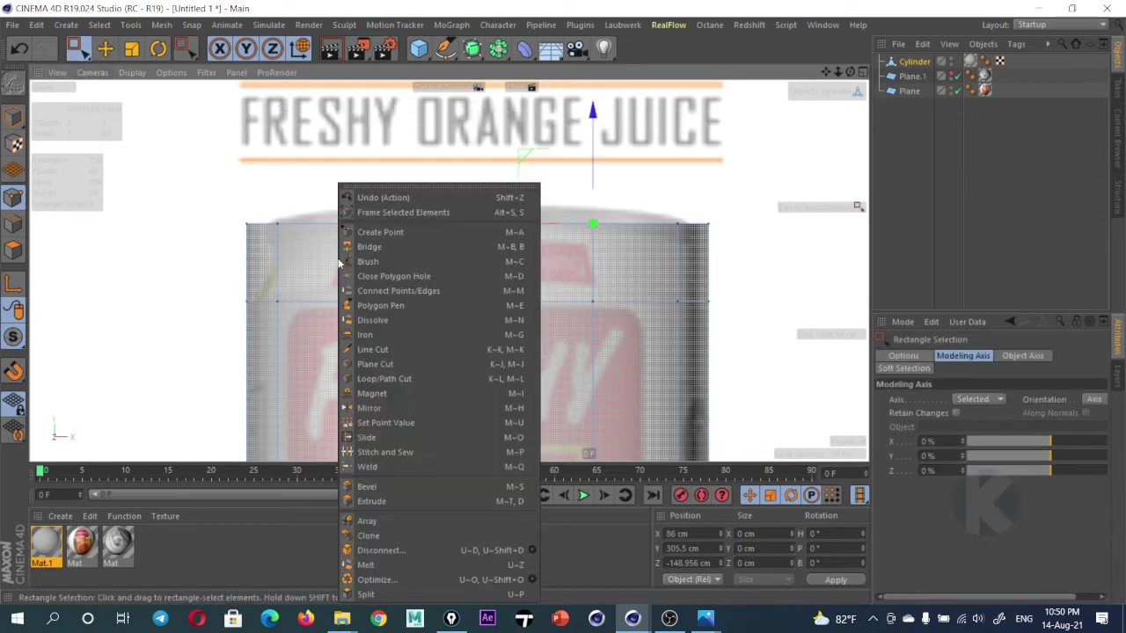
{"action": "left_click", "coordinate": [386, 377]}
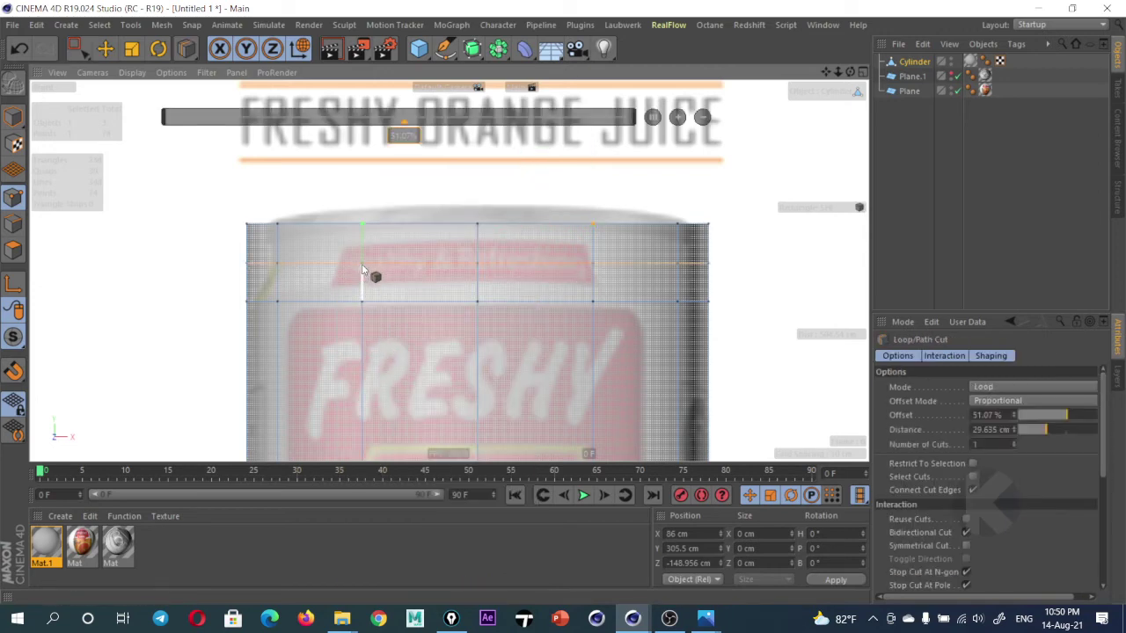
{"action": "left_click", "coordinate": [77, 50]}
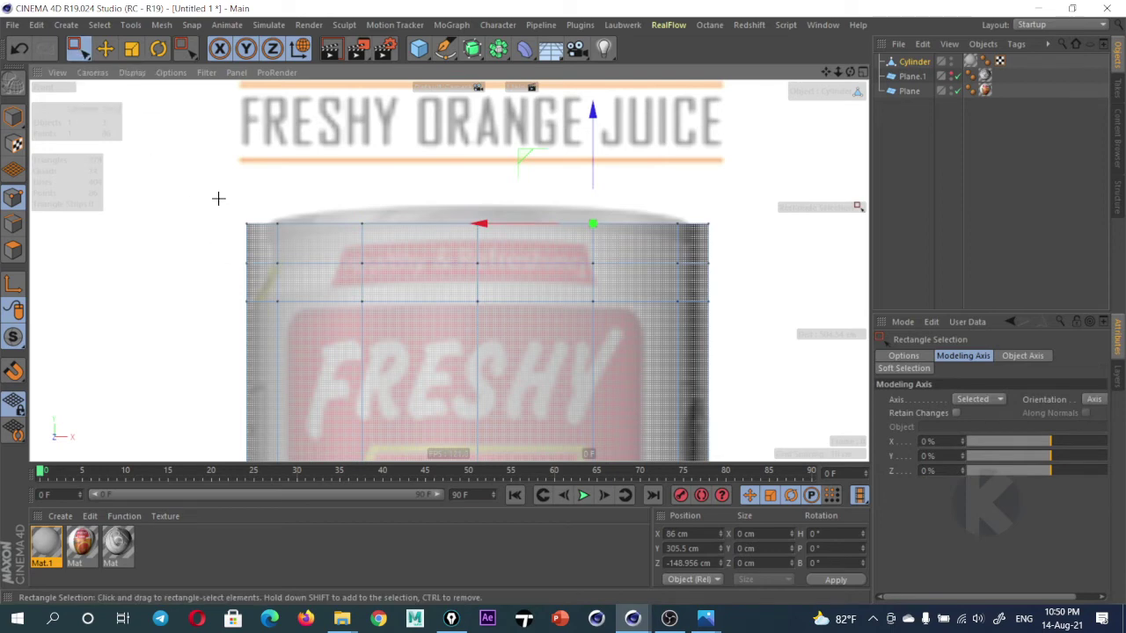
{"action": "left_click_drag", "start_coordinate": [219, 199], "coordinate": [758, 284]}
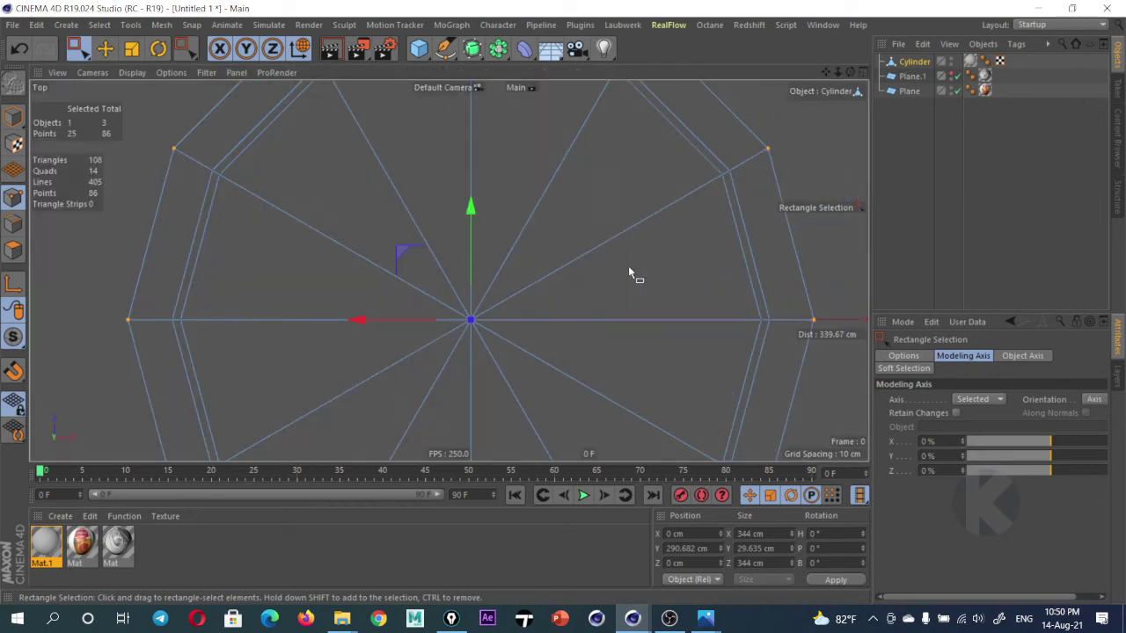
Scale the selected top point rows in to 310.632 cm, undoing an extra shrink
{"action": "middle_click", "coordinate": [630, 274]}
{"action": "scroll", "coordinate": [630, 276], "scroll_direction": "down", "scroll_amount": 2}
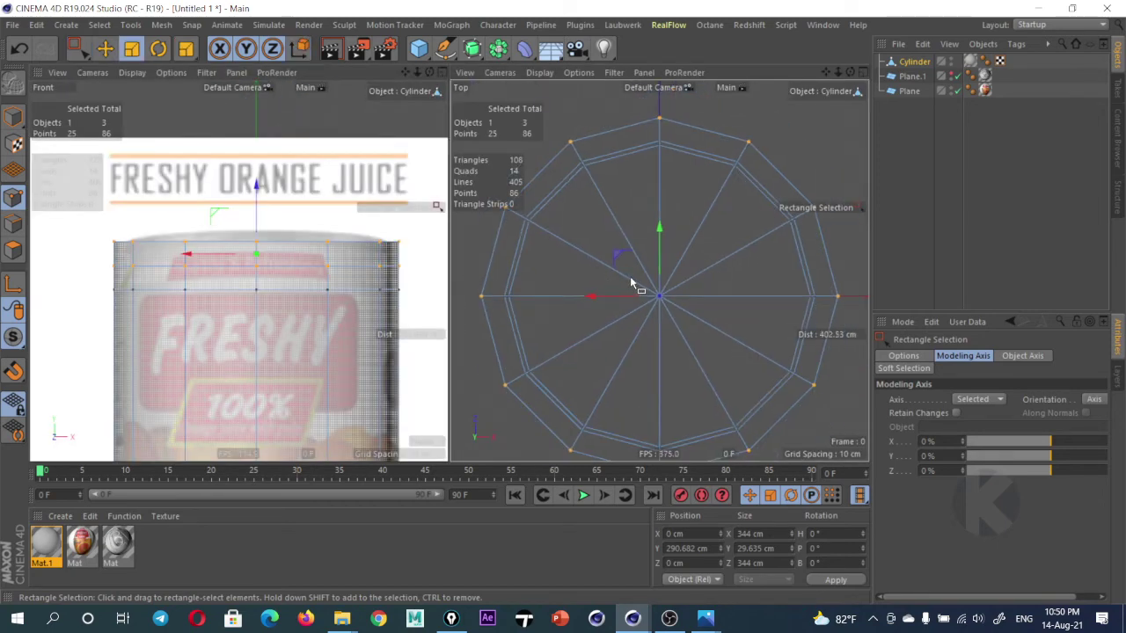
{"action": "key", "text": "t"}
{"action": "left_click_drag", "start_coordinate": [698, 255], "coordinate": [636, 265]}
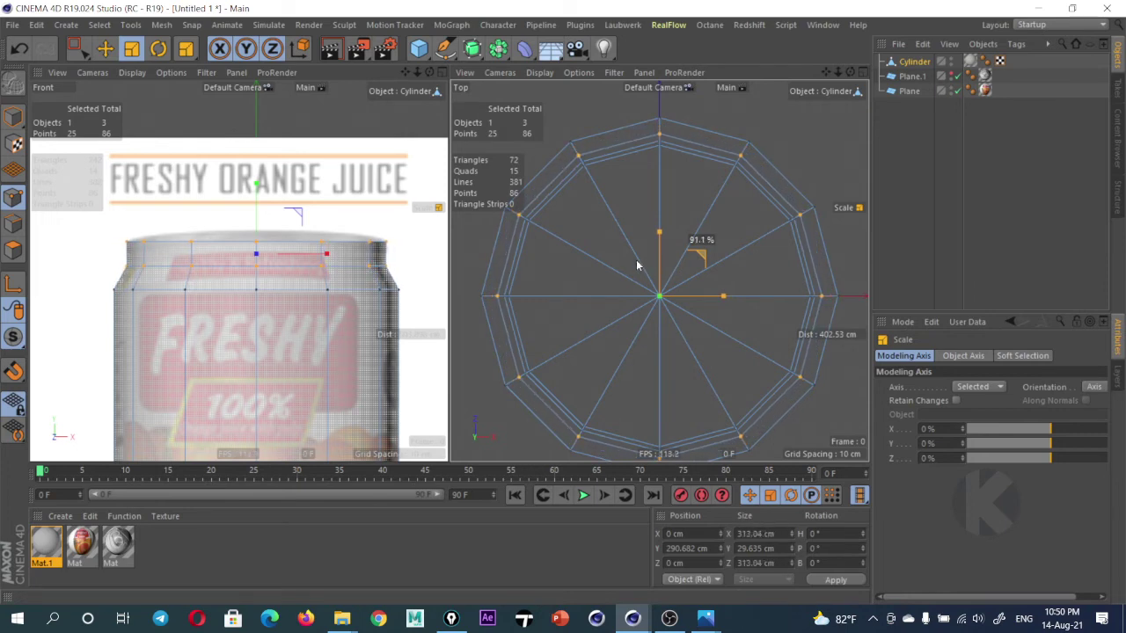
{"action": "left_click_drag", "start_coordinate": [637, 265], "coordinate": [634, 258]}
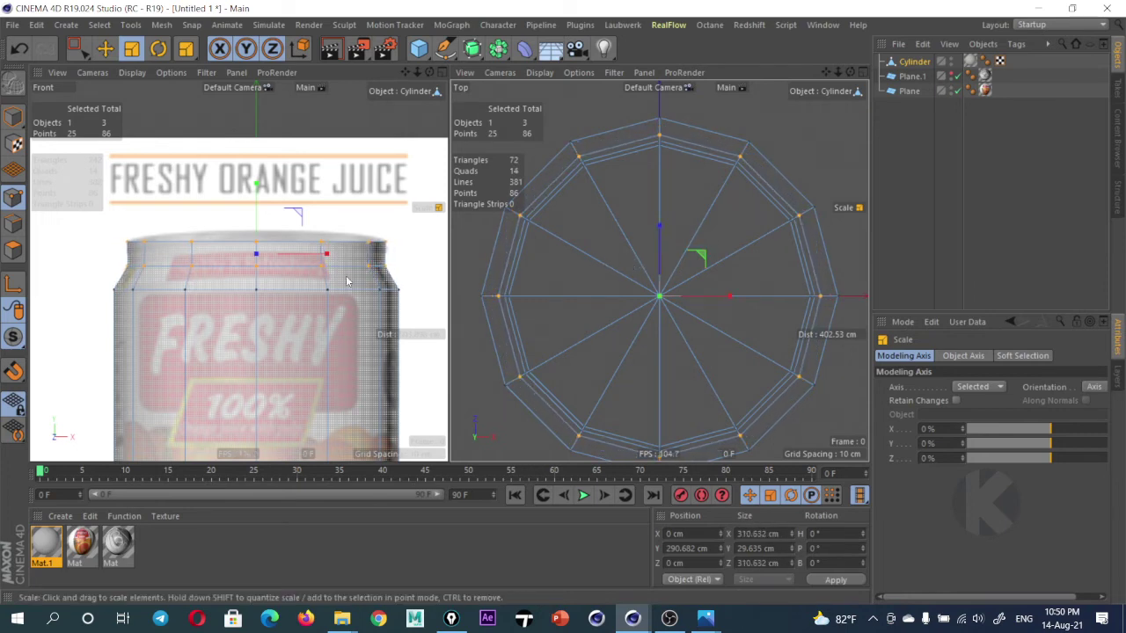
{"action": "scroll", "coordinate": [346, 281], "scroll_direction": "up", "scroll_amount": 2}
{"action": "scroll", "coordinate": [341, 274], "scroll_direction": "up", "scroll_amount": 1}
{"action": "scroll", "coordinate": [334, 278], "scroll_direction": "up", "scroll_amount": 1}
{"action": "scroll", "coordinate": [321, 280], "scroll_direction": "up", "scroll_amount": 1}
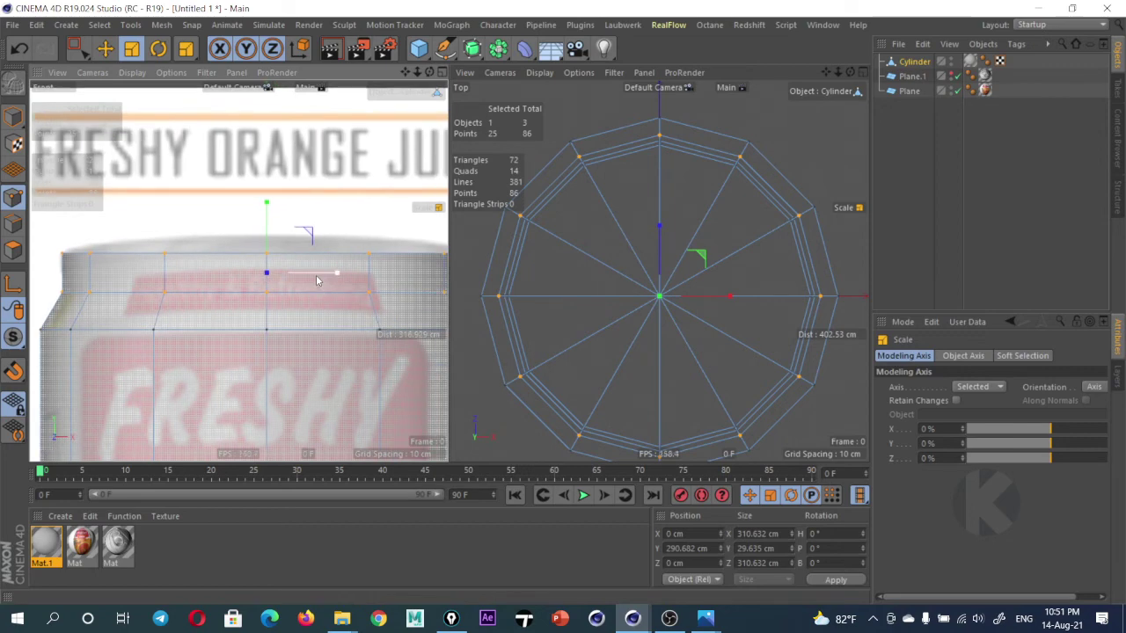
{"action": "scroll", "coordinate": [334, 264], "scroll_direction": "down", "scroll_amount": 2}
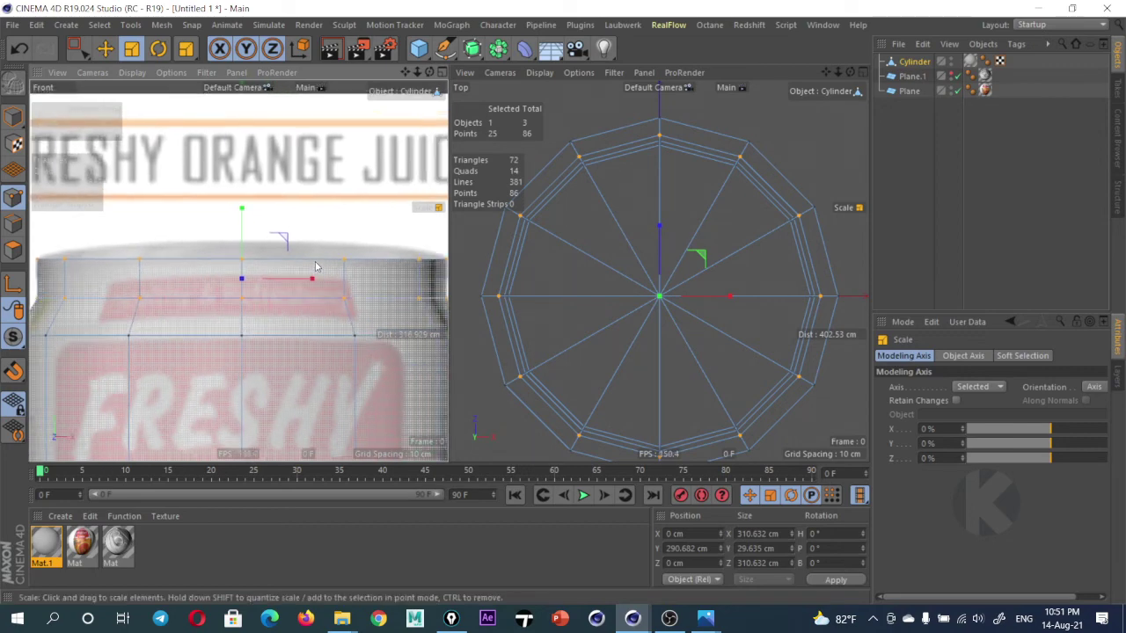
{"action": "scroll", "coordinate": [330, 269], "scroll_direction": "down", "scroll_amount": 1}
{"action": "left_click_drag", "start_coordinate": [325, 271], "coordinate": [371, 262]}
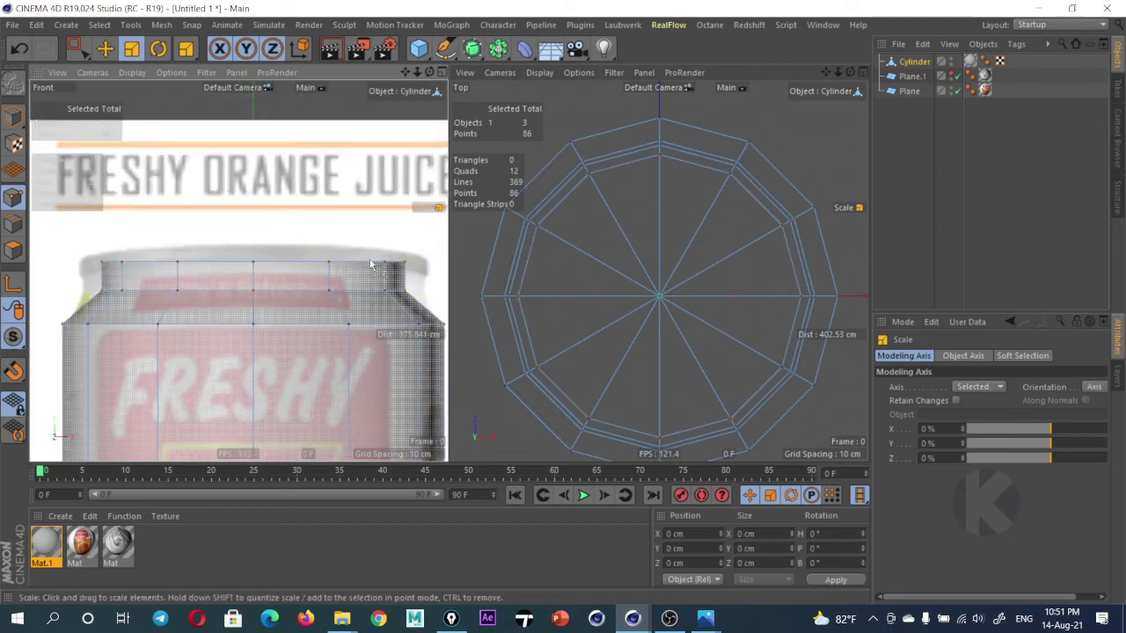
{"action": "key", "text": "ctrl+z"}
Centre the can top in a maximized Front view and open the modeling tools menu
{"action": "middle_click", "coordinate": [332, 258]}
{"action": "scroll", "coordinate": [381, 270], "scroll_direction": "up", "scroll_amount": 2}
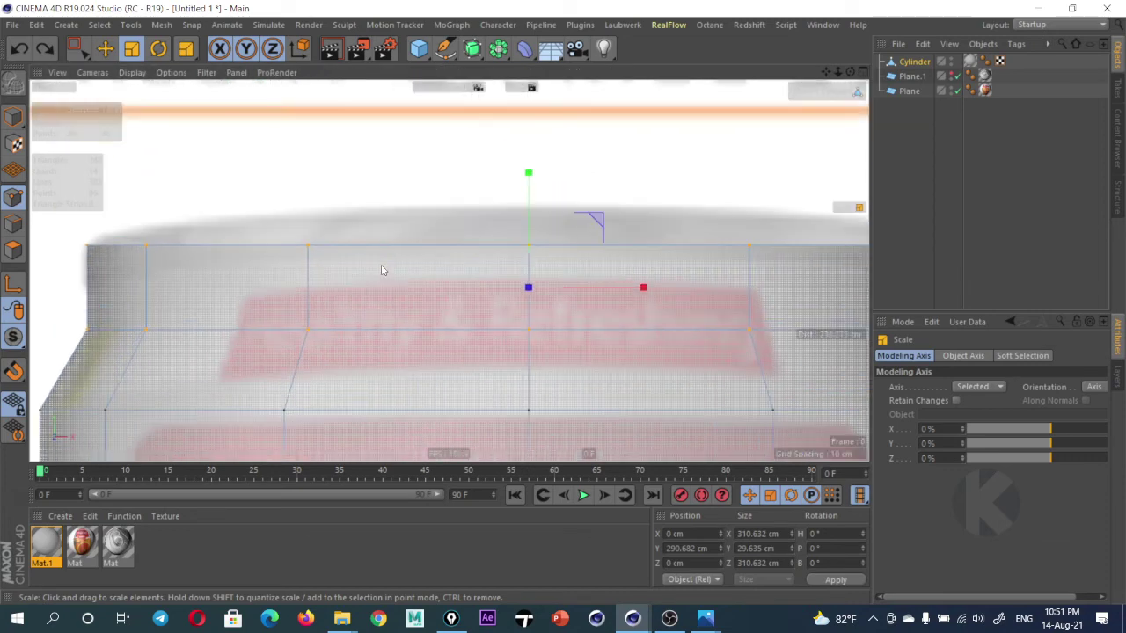
{"action": "scroll", "coordinate": [381, 270], "scroll_direction": "down", "scroll_amount": 2}
{"action": "middle_click_drag", "start_coordinate": [448, 270], "coordinate": [418, 275], "text": "alt"}
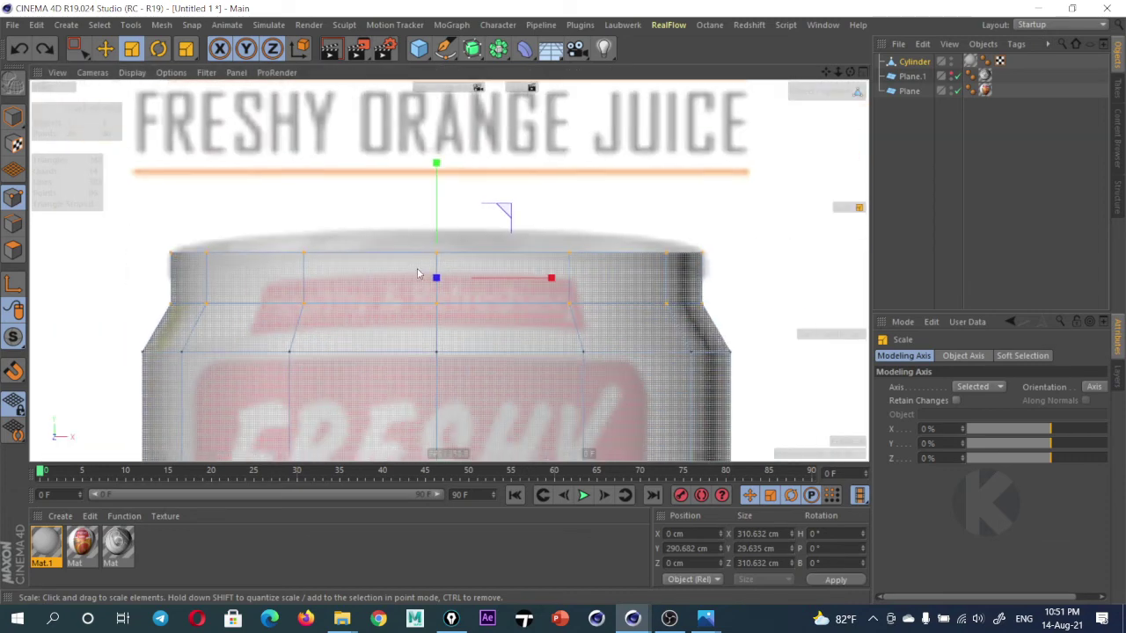
{"action": "right_click", "coordinate": [423, 258]}
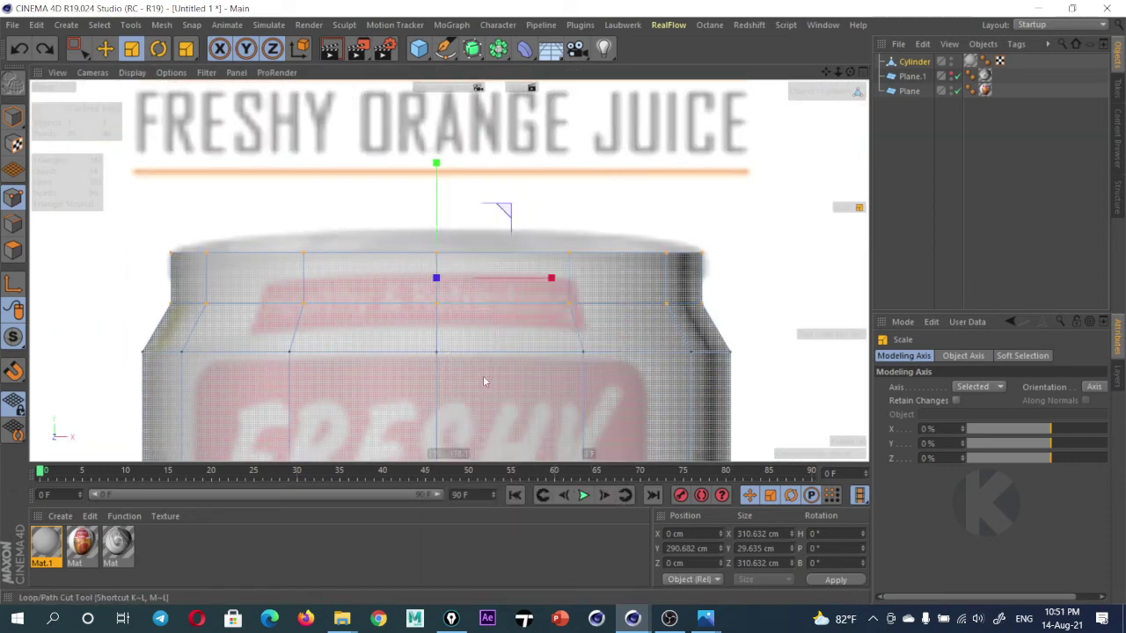
Cut another loop below the top rim, then select the top point ring and raise it slightly
{"action": "left_click", "coordinate": [475, 379]}
{"action": "left_click", "coordinate": [437, 272]}
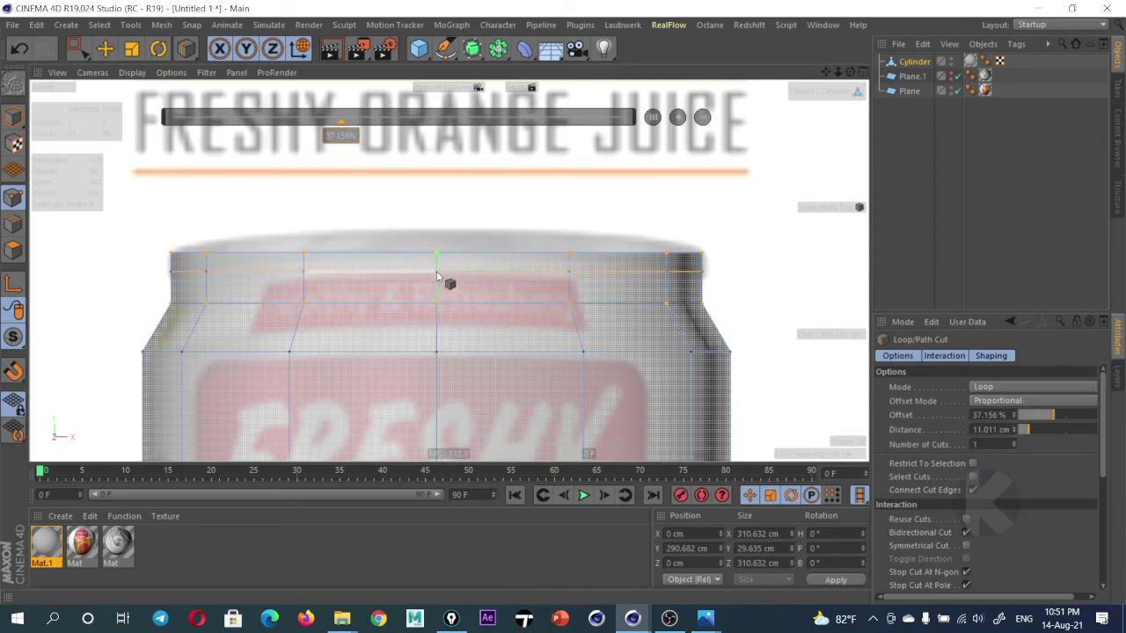
{"action": "key", "text": "space"}
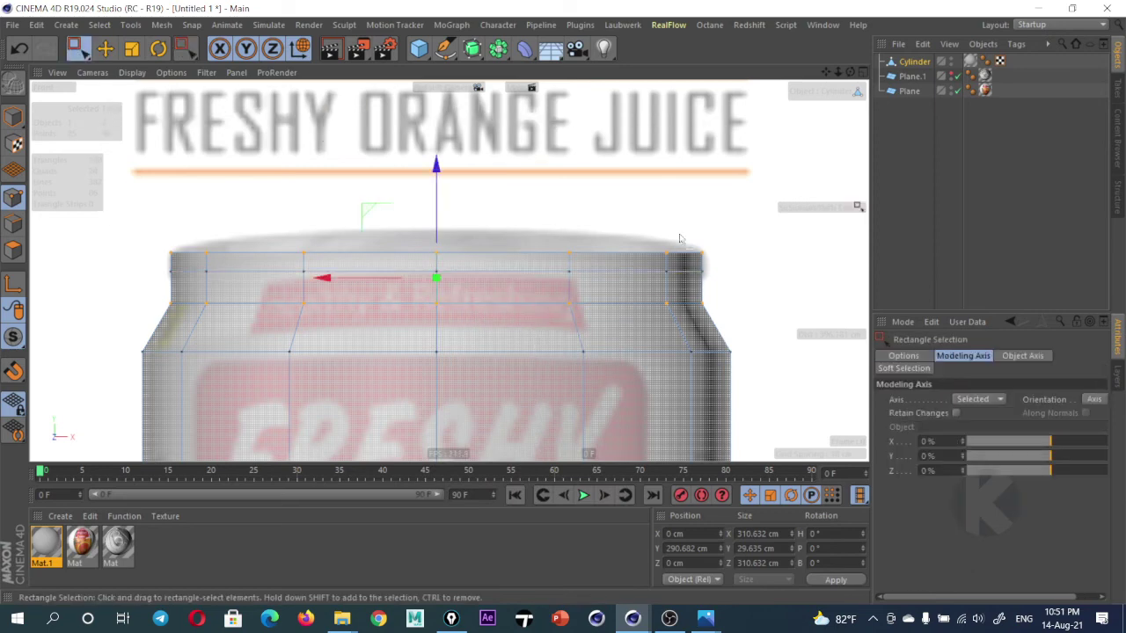
{"action": "left_click_drag", "start_coordinate": [739, 230], "coordinate": [150, 274]}
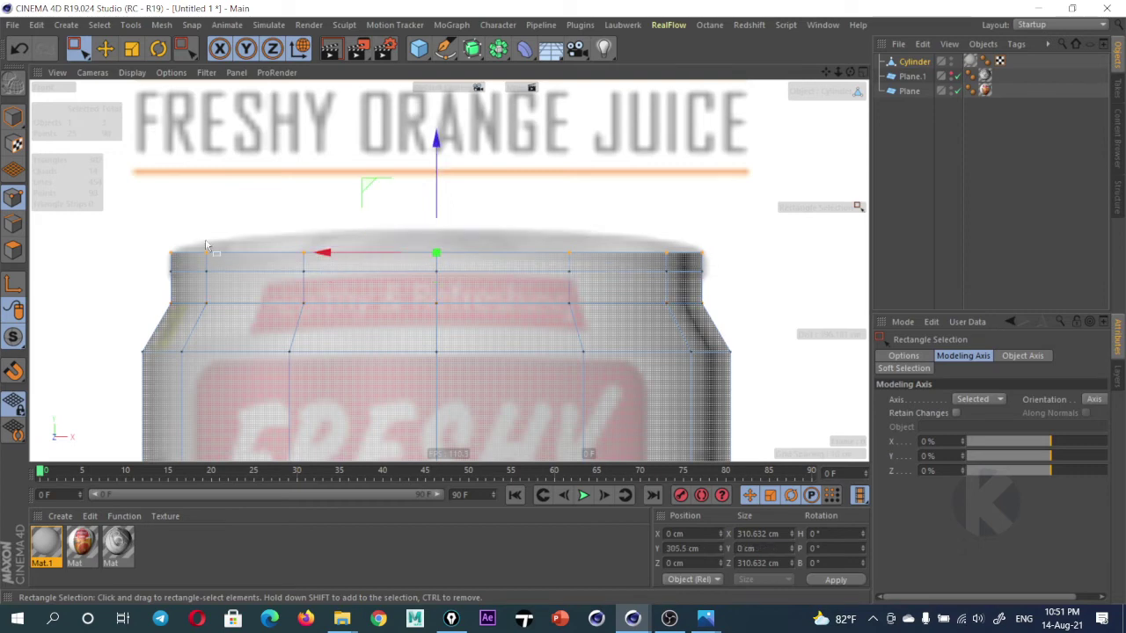
{"action": "left_click_drag", "start_coordinate": [442, 184], "coordinate": [441, 174]}
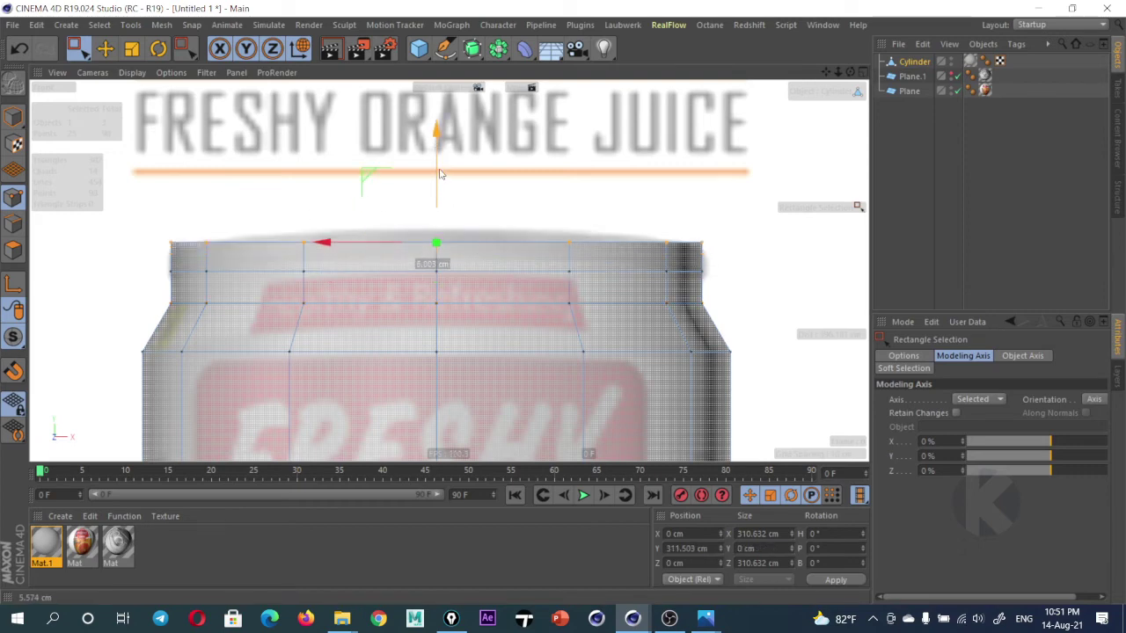
{"action": "middle_click_drag", "start_coordinate": [495, 252], "coordinate": [603, 296], "text": "alt"}
Scale the ring below the rim in to about 307.8 cm, then select a top-row polygon
{"action": "key", "text": "space"}
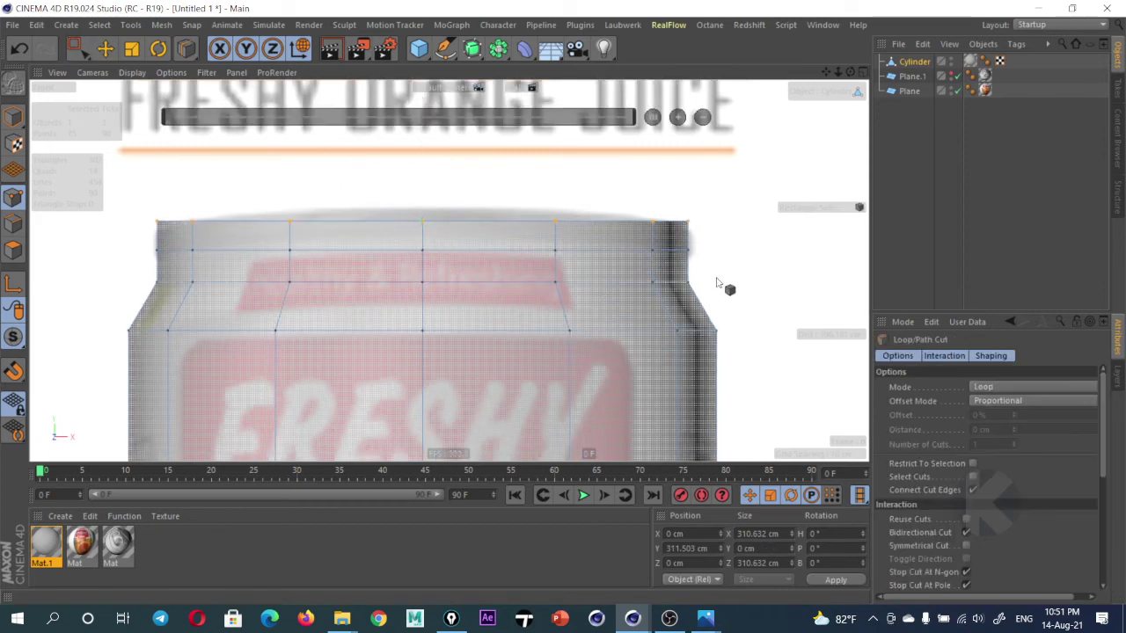
{"action": "key", "text": "space"}
{"action": "left_click_drag", "start_coordinate": [721, 271], "coordinate": [159, 290]}
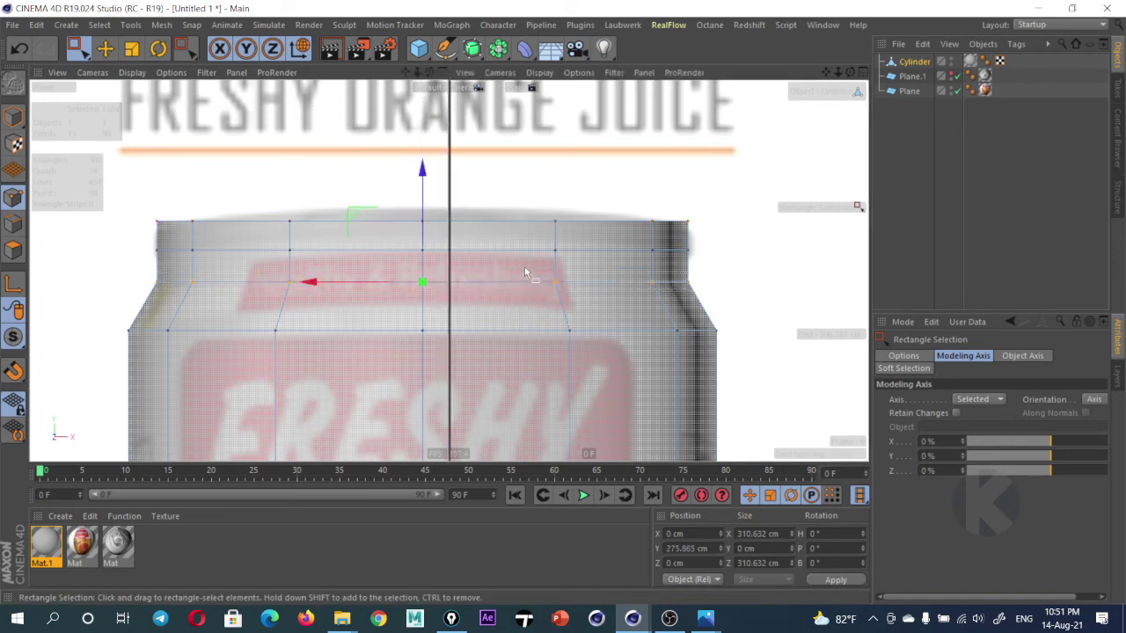
{"action": "middle_click", "coordinate": [525, 267]}
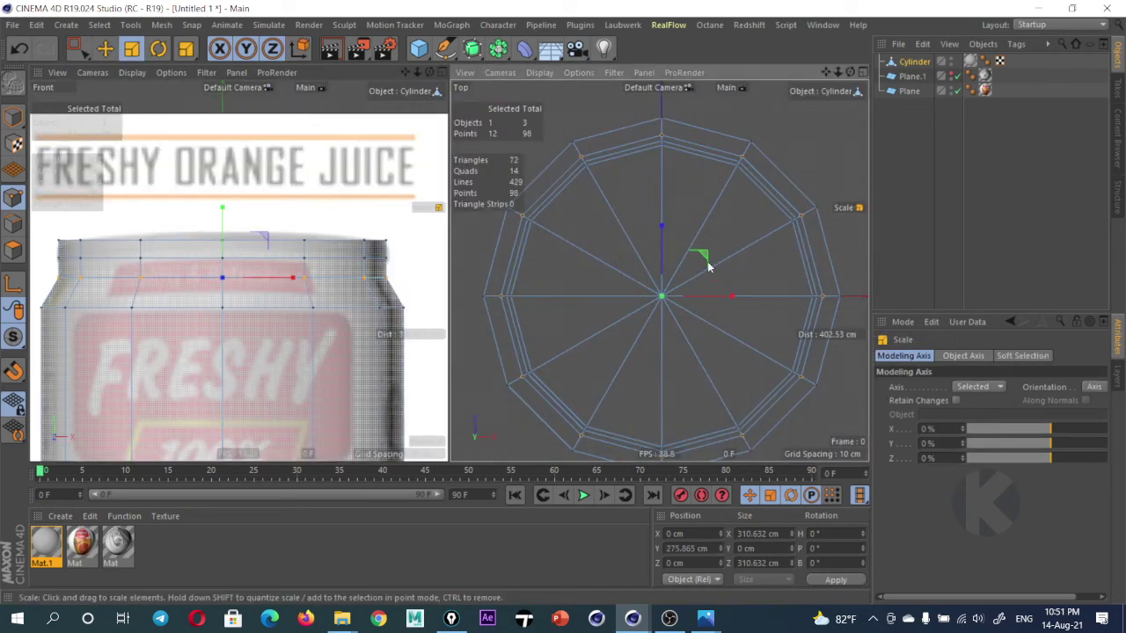
{"action": "left_click_drag", "start_coordinate": [702, 264], "coordinate": [695, 260]}
{"action": "scroll", "coordinate": [368, 292], "scroll_direction": "up", "scroll_amount": 4}
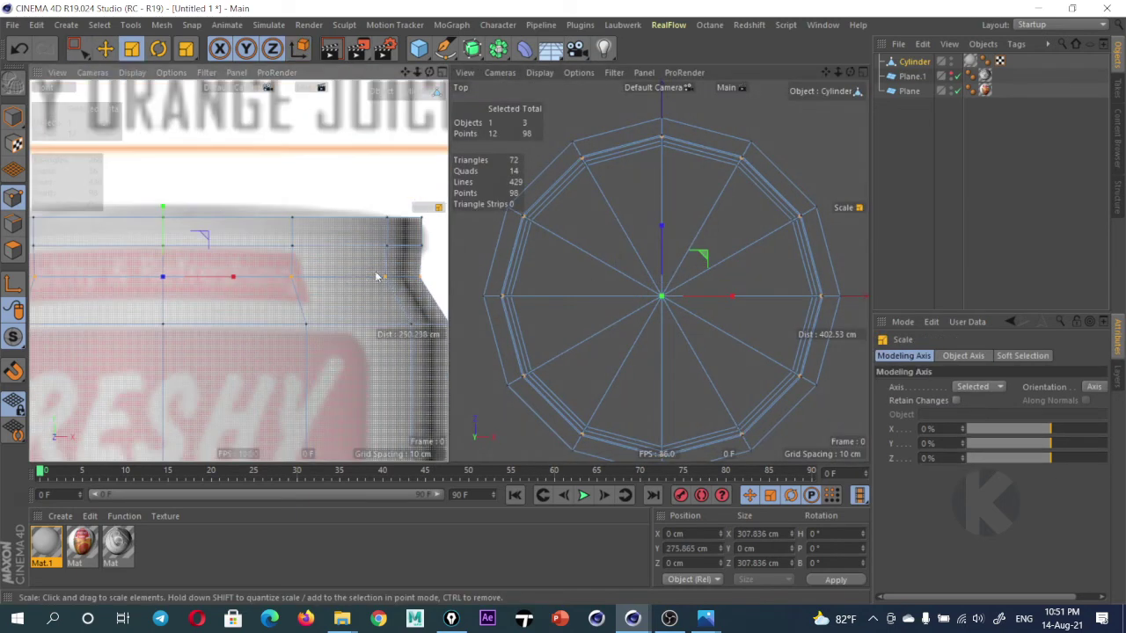
{"action": "middle_click_drag", "start_coordinate": [368, 292], "coordinate": [394, 310], "text": "alt"}
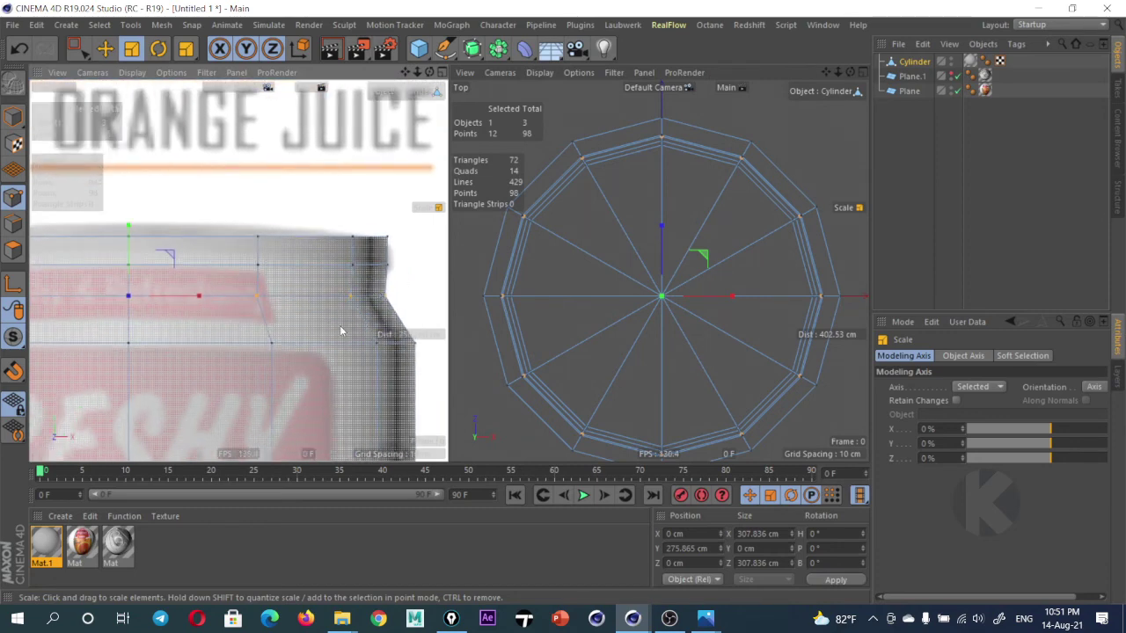
{"action": "scroll", "coordinate": [341, 331], "scroll_direction": "down", "scroll_amount": 4}
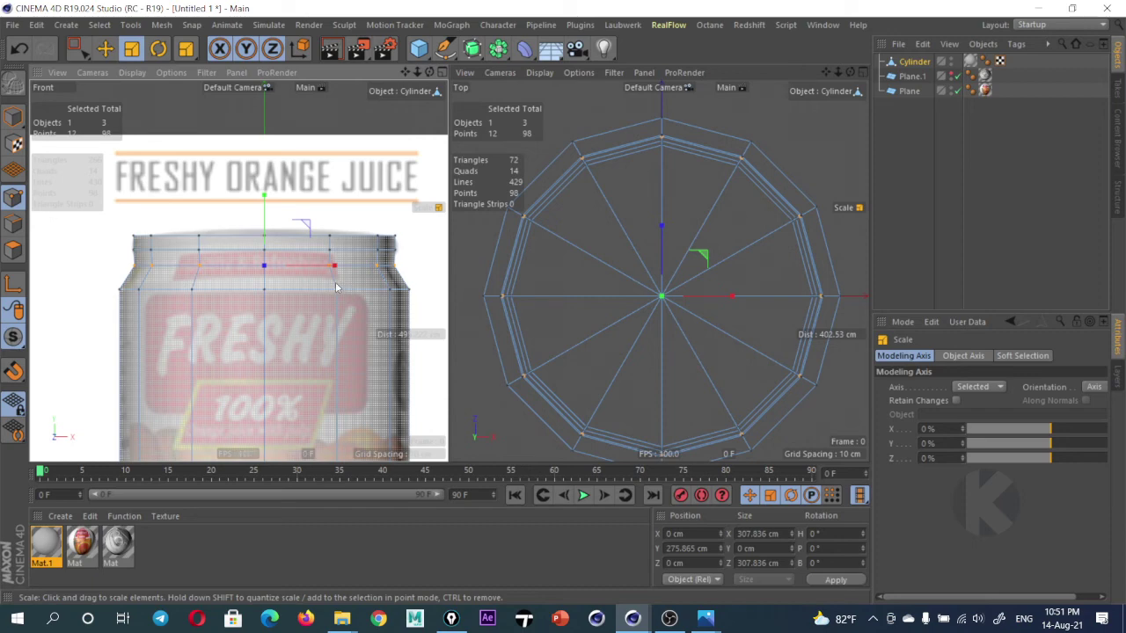
{"action": "left_click", "coordinate": [13, 250]}
{"action": "left_click", "coordinate": [209, 251]}
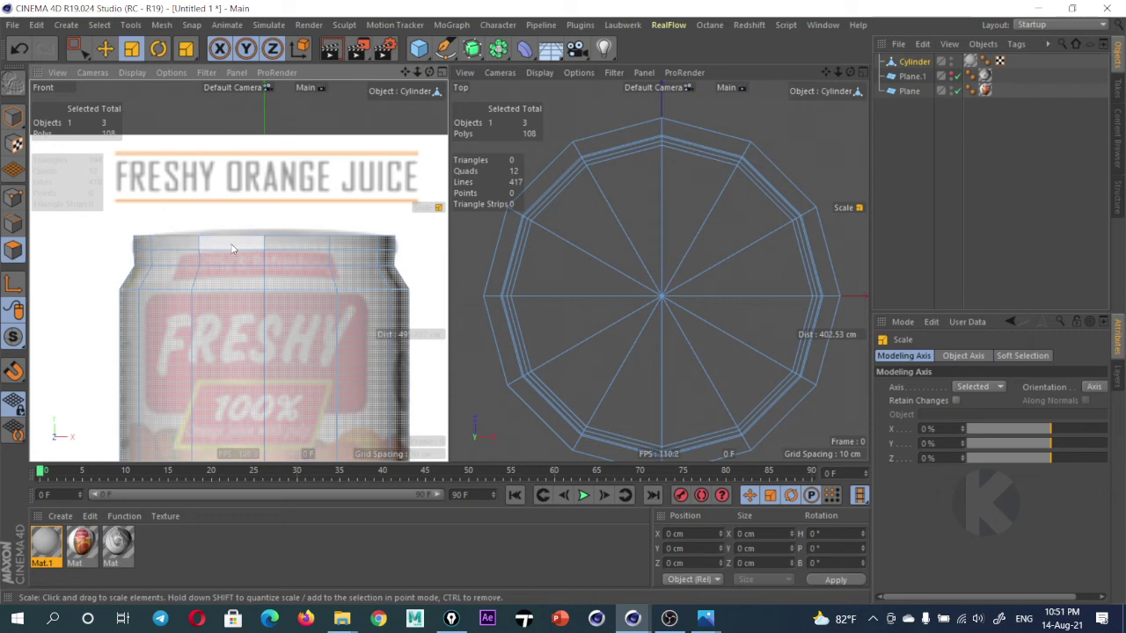
In Points mode, select the can's bottom point row and move it to Y -320.645 cm
{"action": "scroll", "coordinate": [232, 249], "scroll_direction": "down", "scroll_amount": 3}
{"action": "middle_click", "coordinate": [262, 310]}
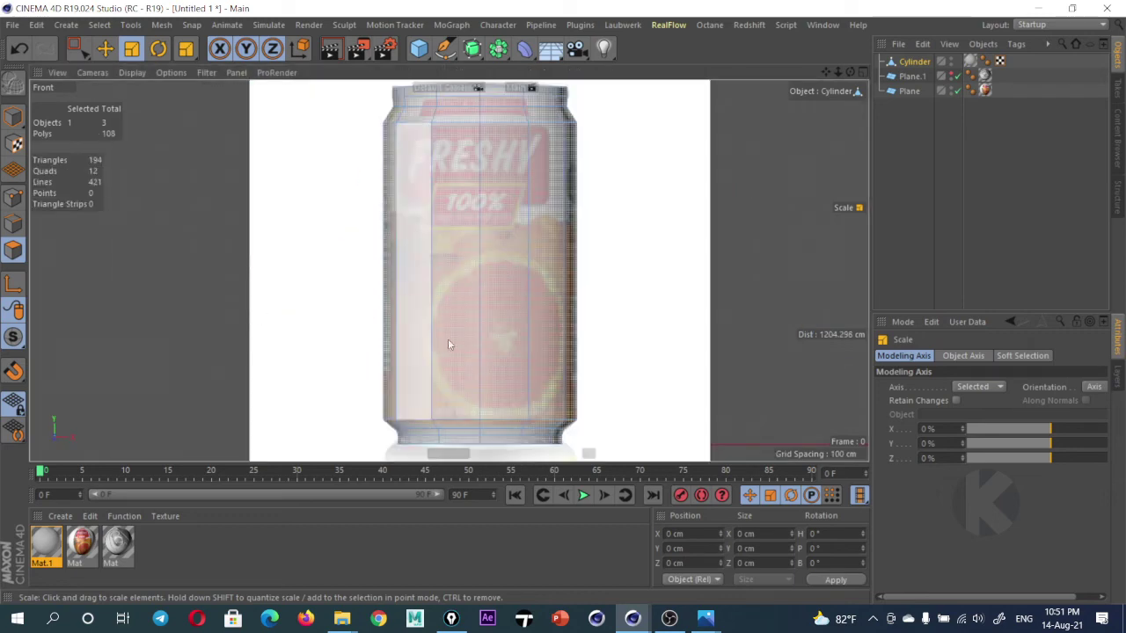
{"action": "scroll", "coordinate": [447, 345], "scroll_direction": "down", "scroll_amount": 3}
{"action": "scroll", "coordinate": [476, 371], "scroll_direction": "up", "scroll_amount": 5}
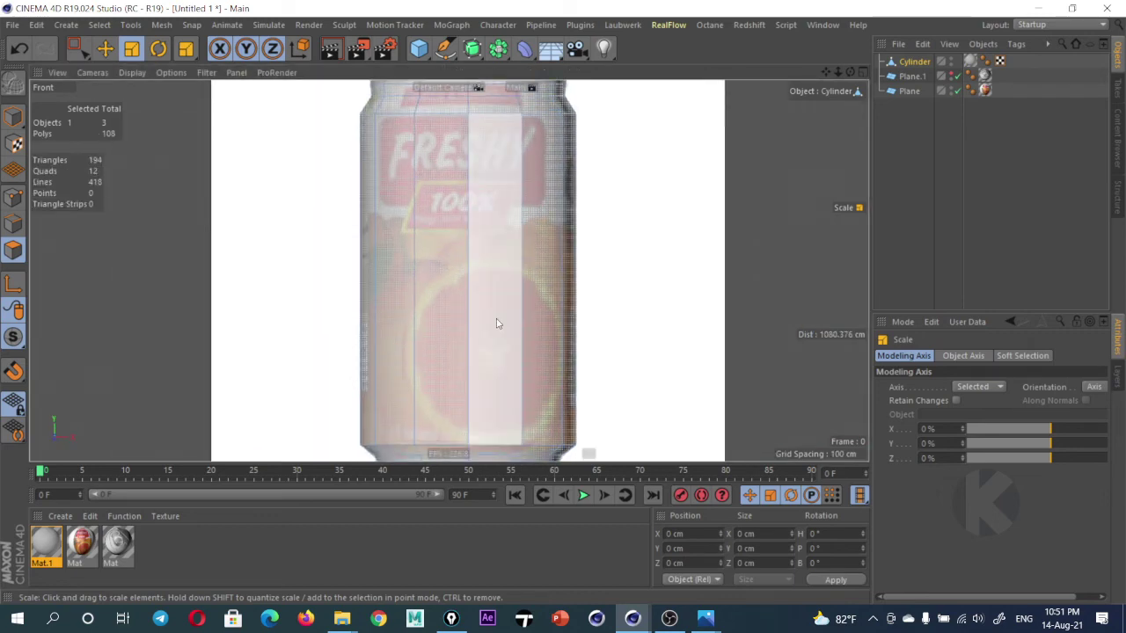
{"action": "scroll", "coordinate": [483, 304], "scroll_direction": "down", "scroll_amount": 3}
{"action": "key", "text": "0"}
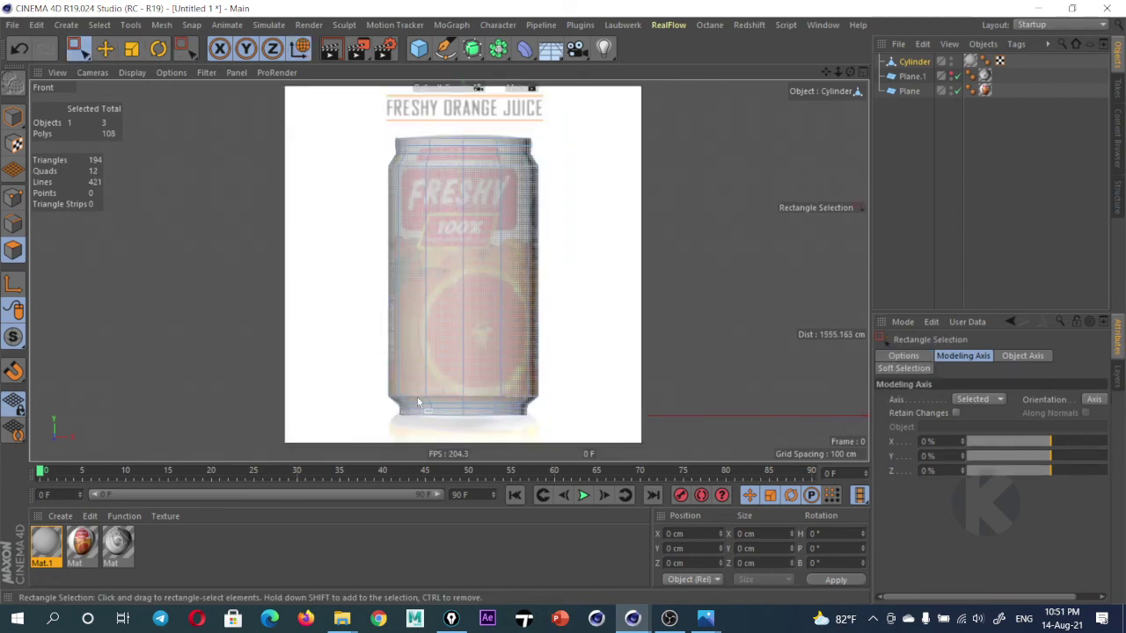
{"action": "scroll", "coordinate": [419, 403], "scroll_direction": "up", "scroll_amount": 3}
{"action": "left_click", "coordinate": [14, 196]}
{"action": "scroll", "coordinate": [386, 397], "scroll_direction": "up", "scroll_amount": 3}
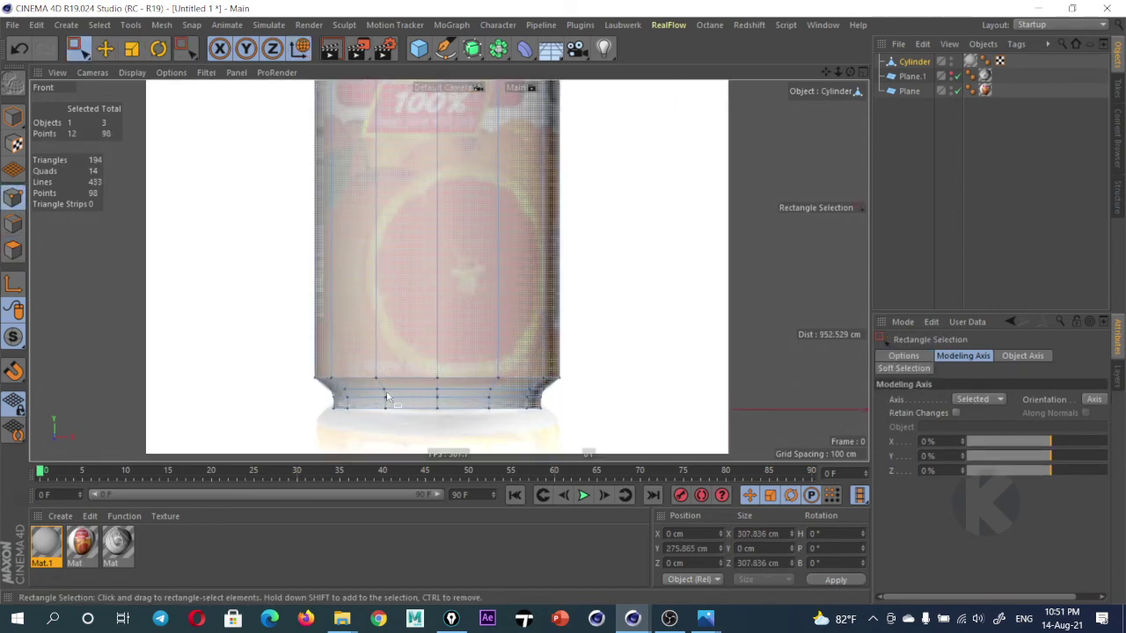
{"action": "scroll", "coordinate": [387, 397], "scroll_direction": "up", "scroll_amount": 3}
{"action": "scroll", "coordinate": [360, 373], "scroll_direction": "up", "scroll_amount": 3}
{"action": "scroll", "coordinate": [361, 373], "scroll_direction": "up", "scroll_amount": 2}
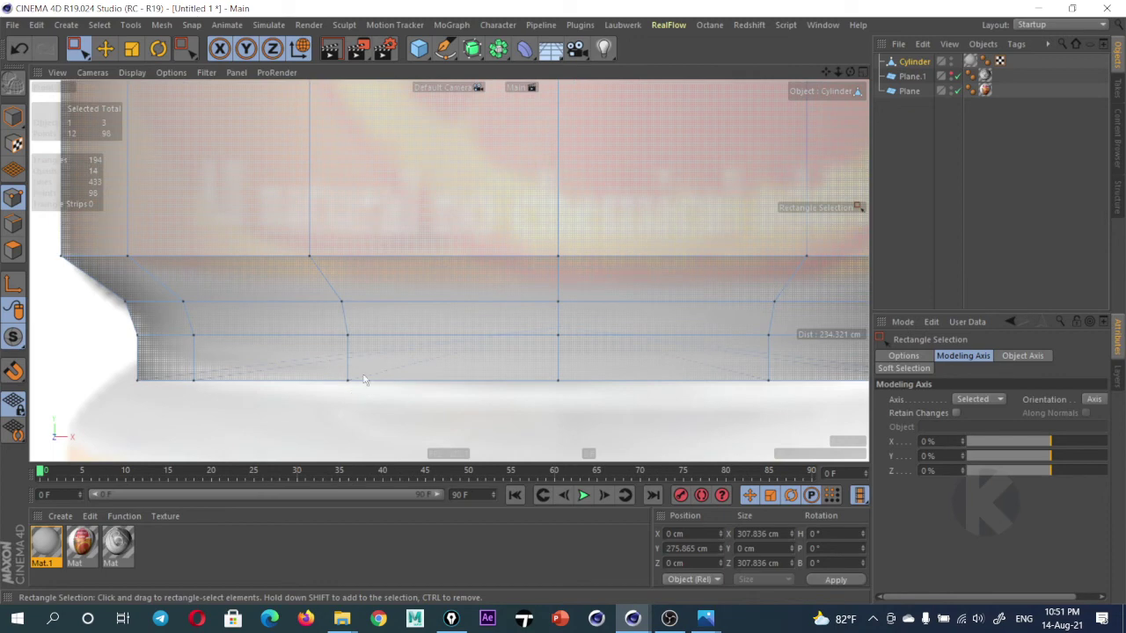
{"action": "scroll", "coordinate": [214, 322], "scroll_direction": "down", "scroll_amount": 1}
{"action": "scroll", "coordinate": [258, 325], "scroll_direction": "down", "scroll_amount": 2}
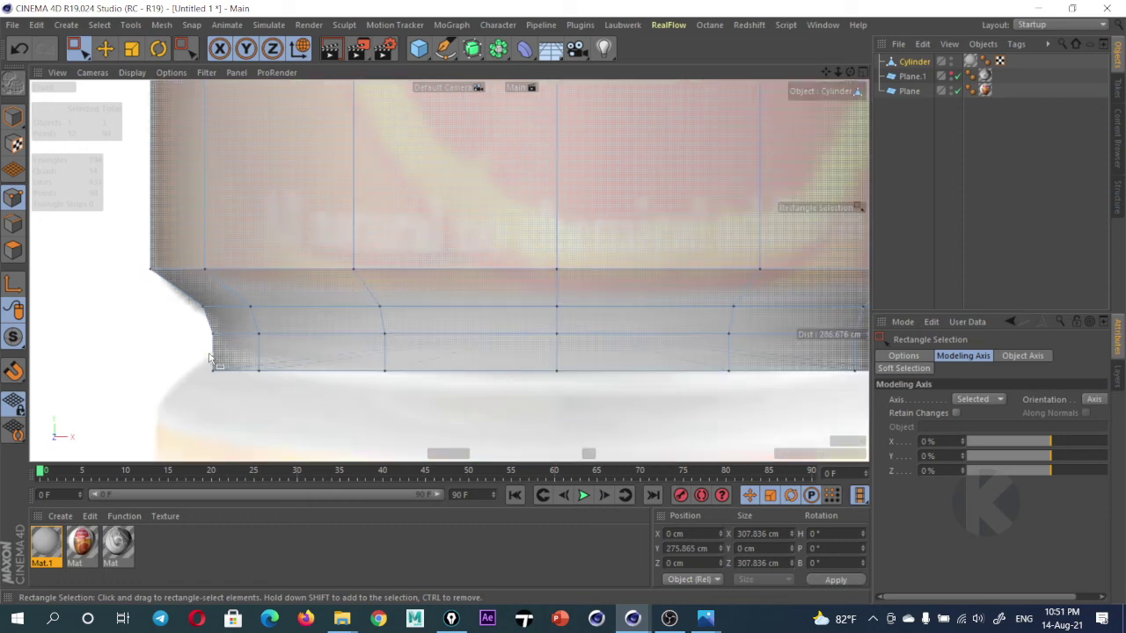
{"action": "scroll", "coordinate": [430, 360], "scroll_direction": "up", "scroll_amount": 1}
{"action": "scroll", "coordinate": [418, 365], "scroll_direction": "up", "scroll_amount": 1}
{"action": "left_click_drag", "start_coordinate": [130, 373], "coordinate": [858, 418]}
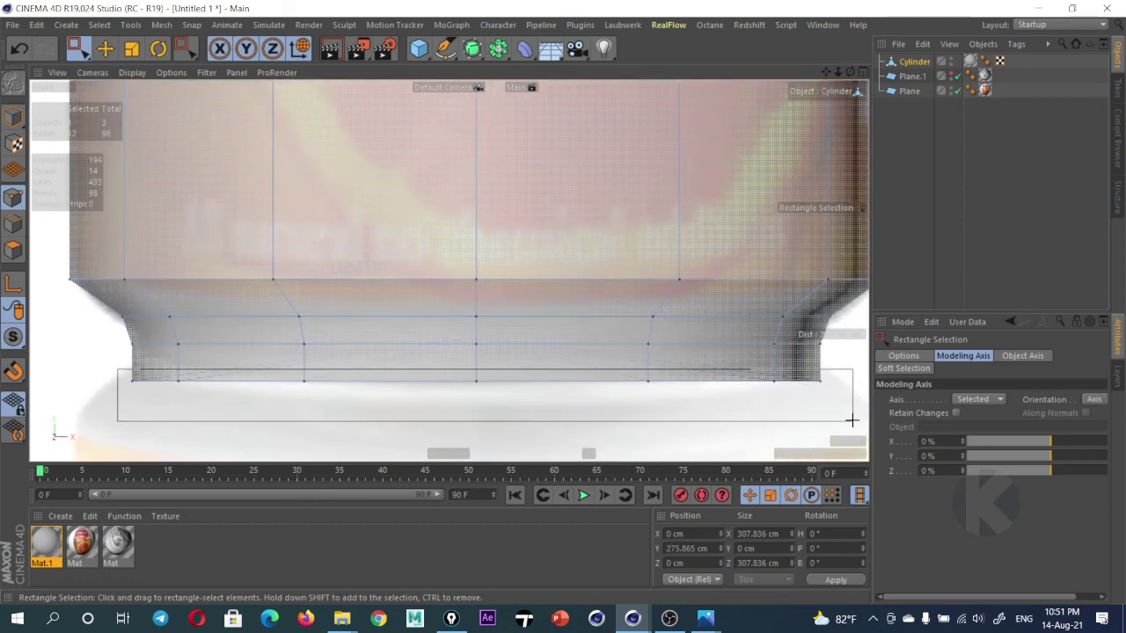
{"action": "left_click_drag", "start_coordinate": [474, 296], "coordinate": [475, 281]}
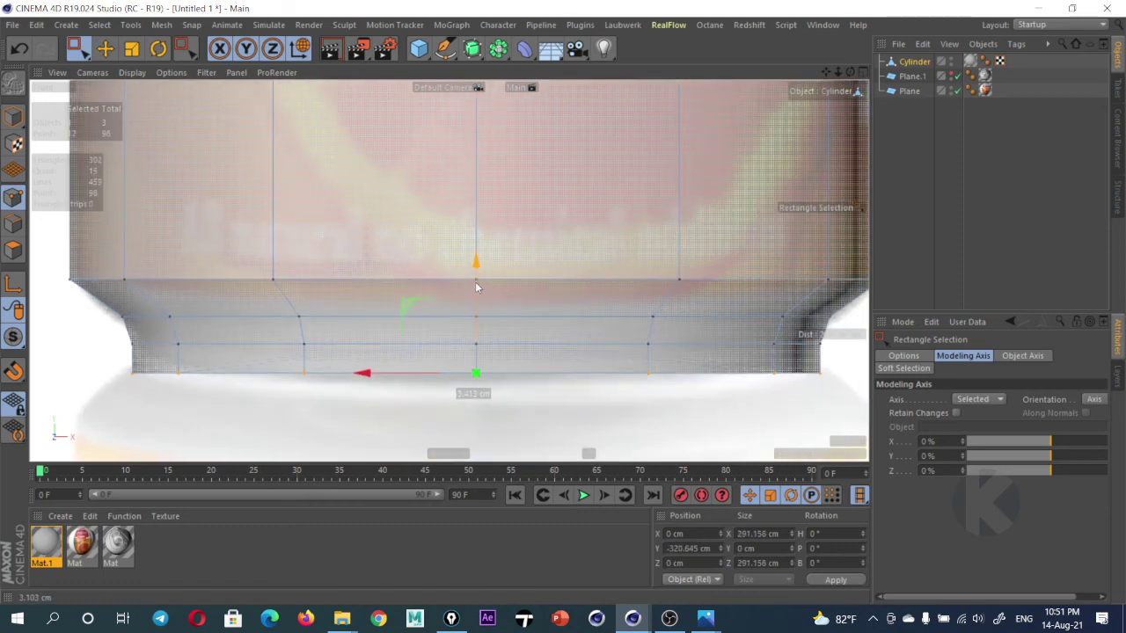
Pan and zoom the Front view to inspect the whole can and its top rim
{"action": "scroll", "coordinate": [466, 308], "scroll_direction": "down", "scroll_amount": 3}
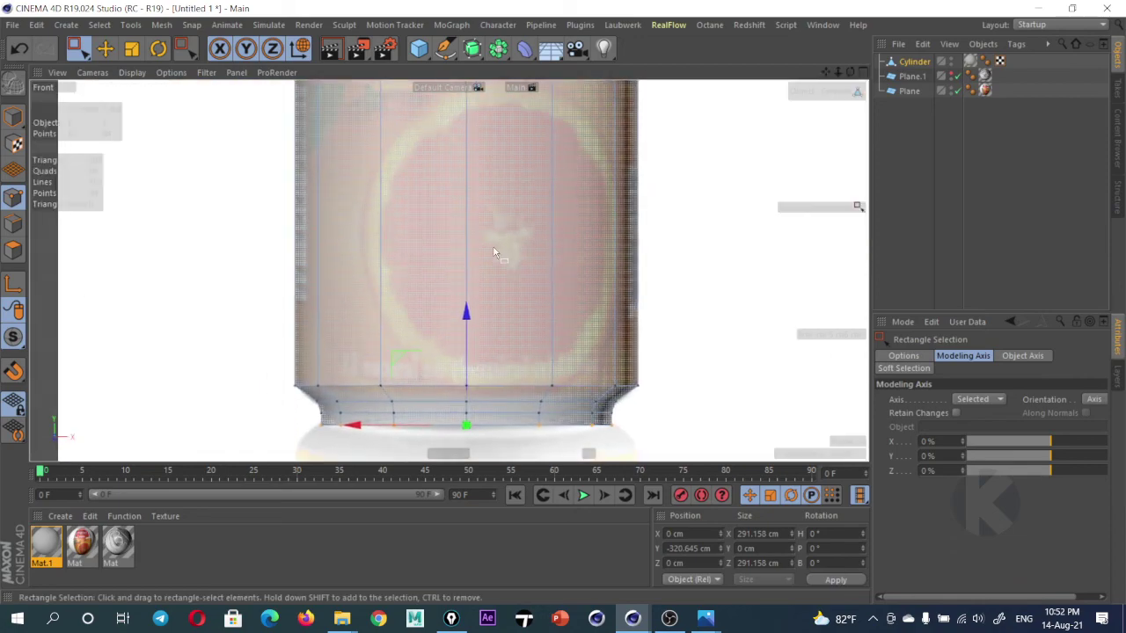
{"action": "middle_click_drag", "start_coordinate": [471, 274], "coordinate": [485, 434], "text": "alt"}
{"action": "scroll", "coordinate": [437, 289], "scroll_direction": "up", "scroll_amount": 2}
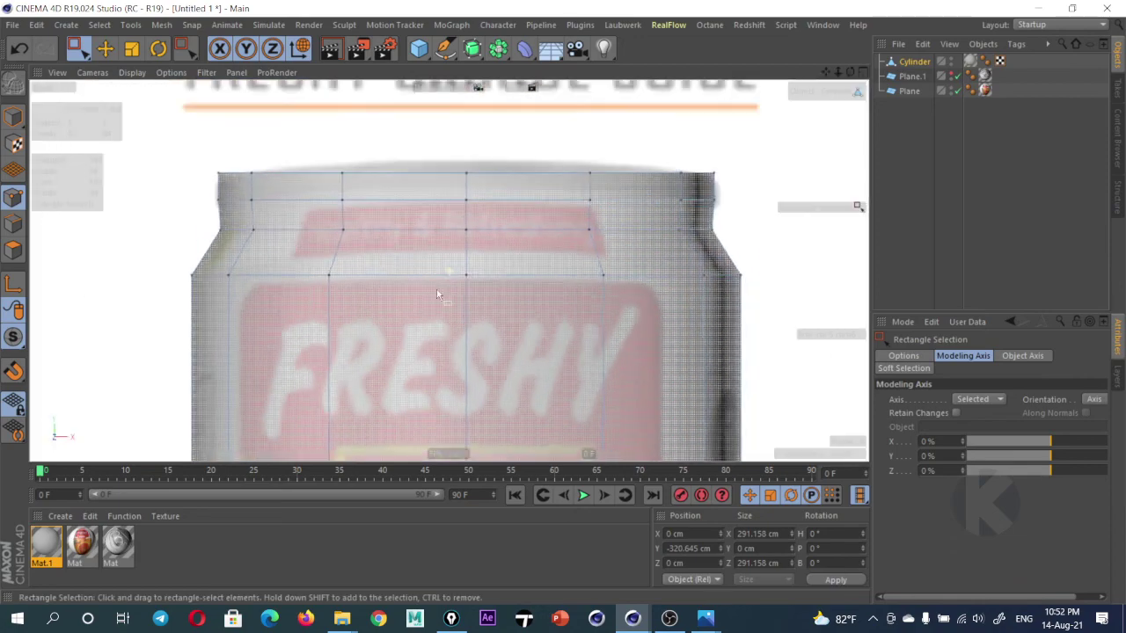
{"action": "scroll", "coordinate": [656, 262], "scroll_direction": "up", "scroll_amount": 2}
{"action": "middle_click_drag", "start_coordinate": [750, 250], "coordinate": [770, 254], "text": "alt"}
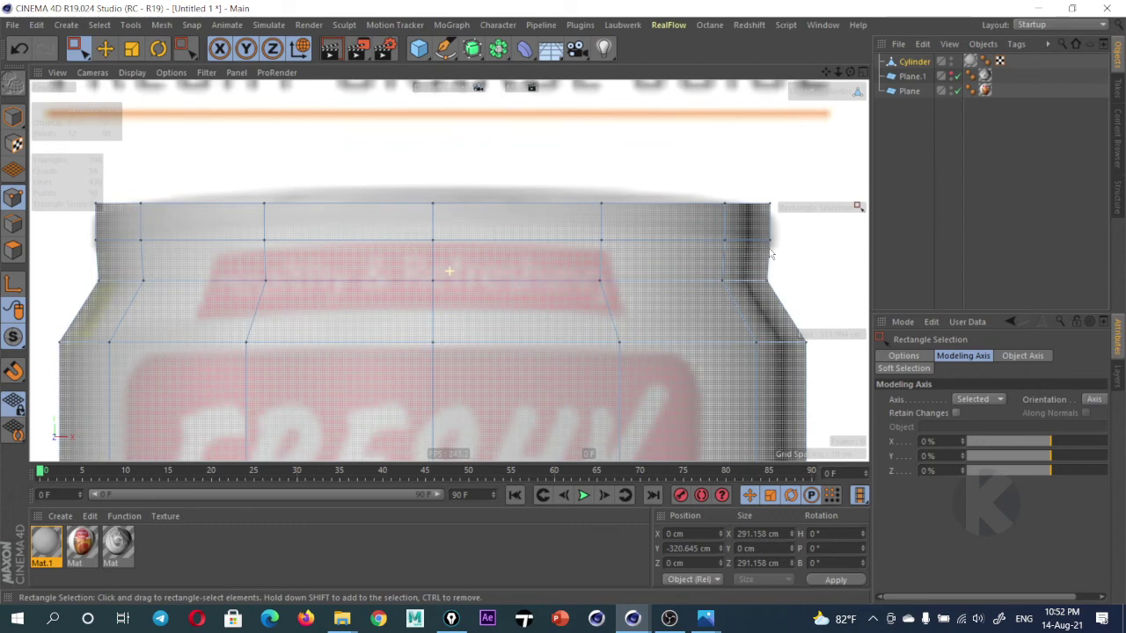
{"action": "scroll", "coordinate": [641, 262], "scroll_direction": "down", "scroll_amount": 3}
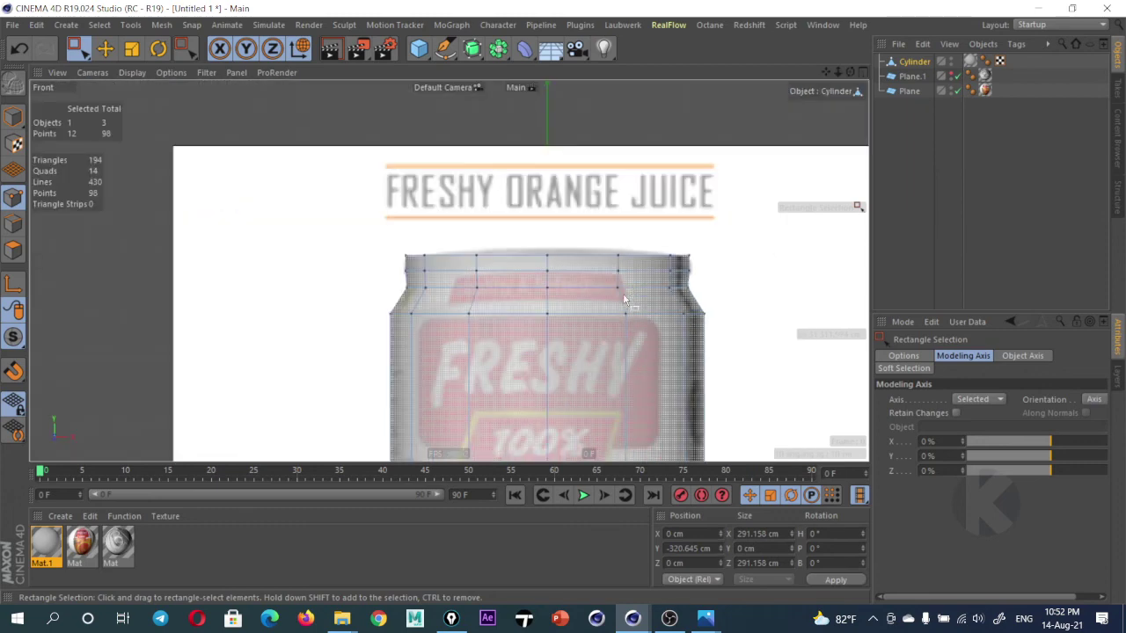
{"action": "scroll", "coordinate": [571, 259], "scroll_direction": "down", "scroll_amount": 3}
{"action": "scroll", "coordinate": [507, 255], "scroll_direction": "up", "scroll_amount": 2}
{"action": "middle_click_drag", "start_coordinate": [508, 257], "coordinate": [507, 241], "text": "alt"}
Enable Mat.1's Transparency channel with a brightness of 50%
{"action": "key", "text": "w"}
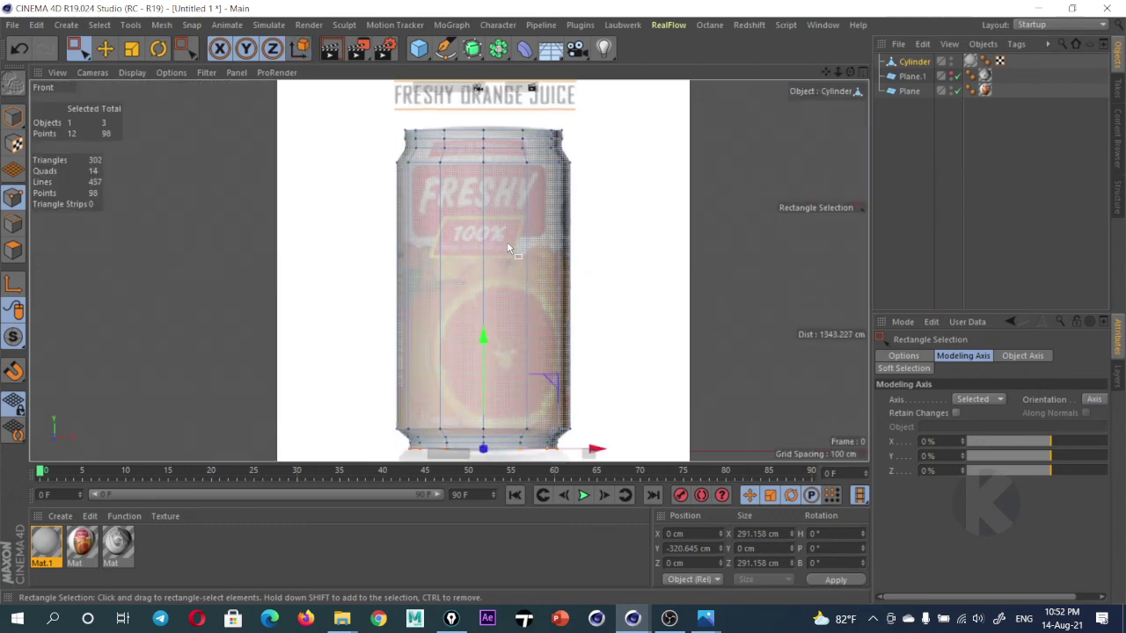
{"action": "double_click", "coordinate": [46, 542]}
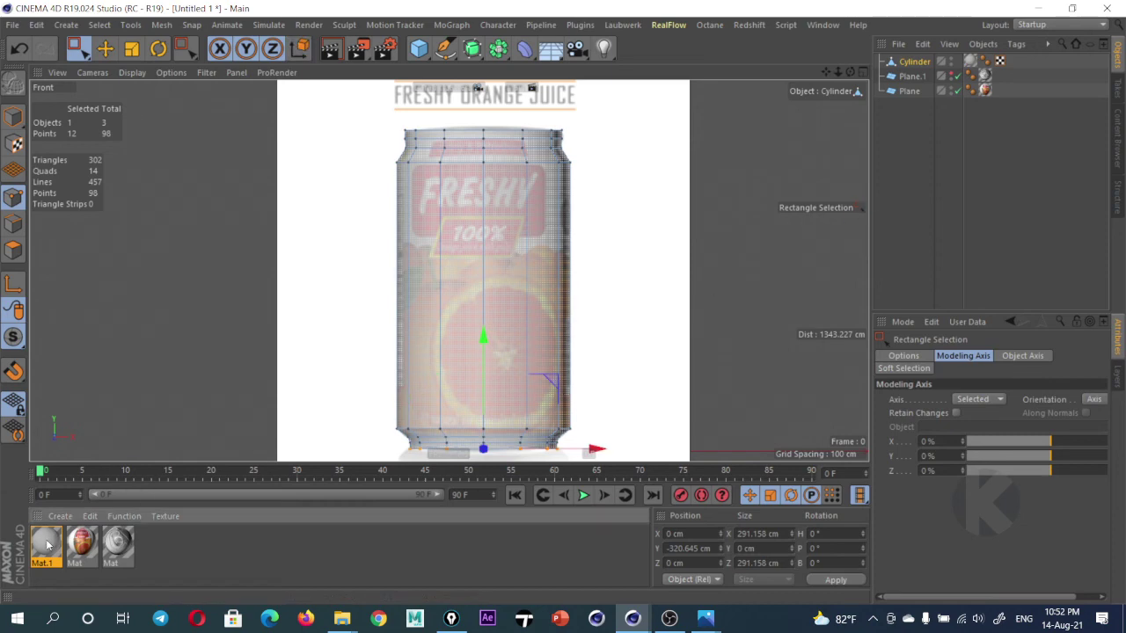
{"action": "left_click", "coordinate": [664, 420]}
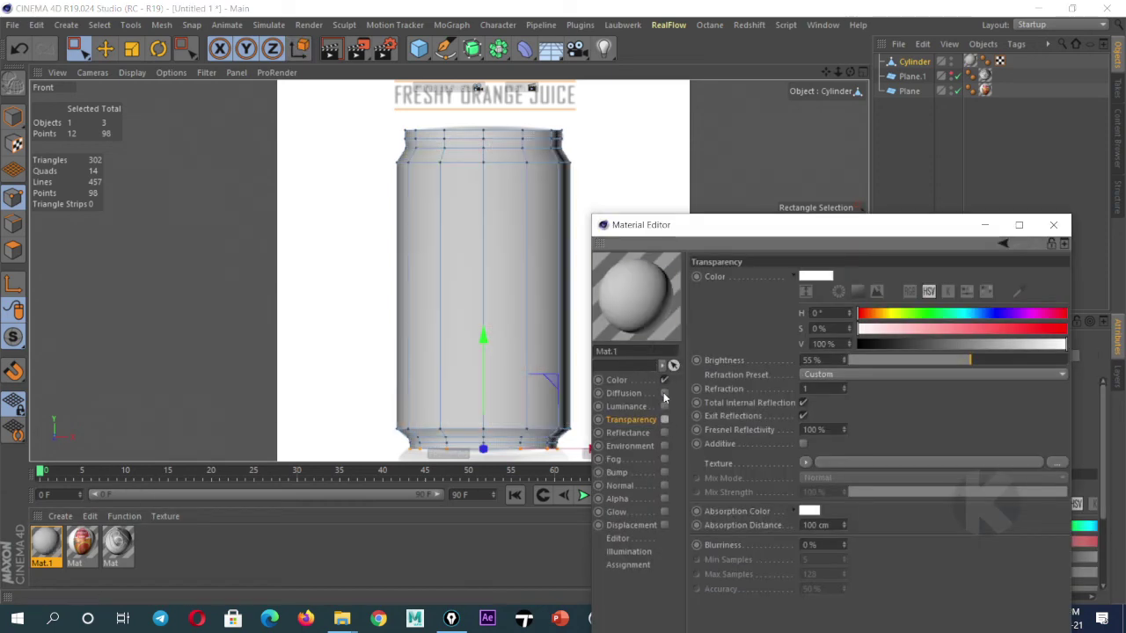
{"action": "left_click_drag", "start_coordinate": [704, 225], "coordinate": [783, 165]}
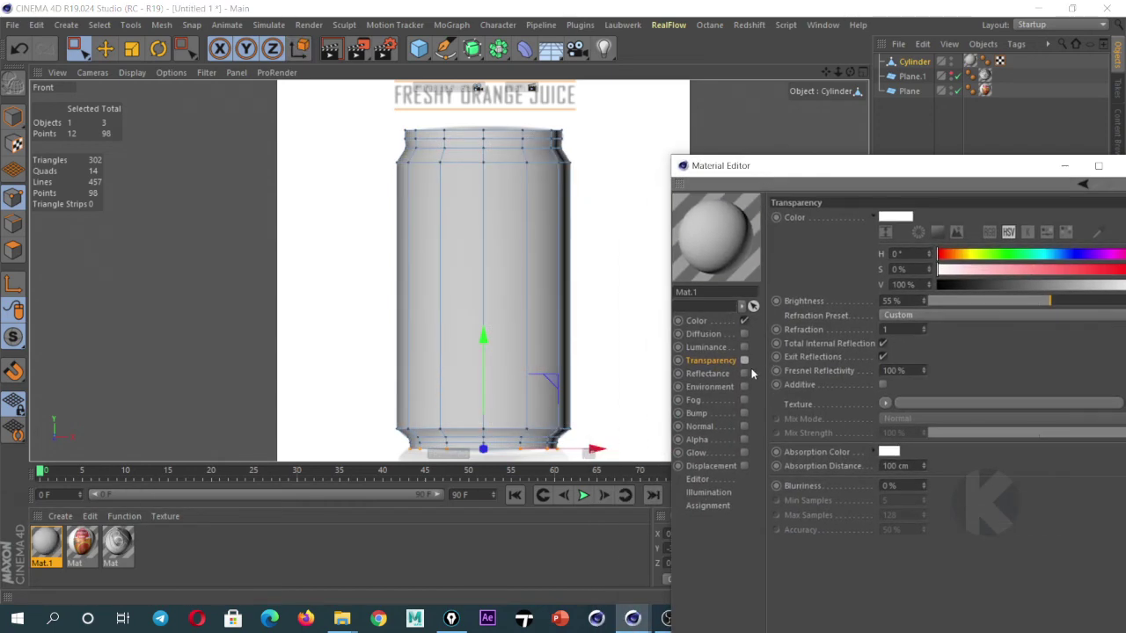
{"action": "left_click", "coordinate": [744, 361]}
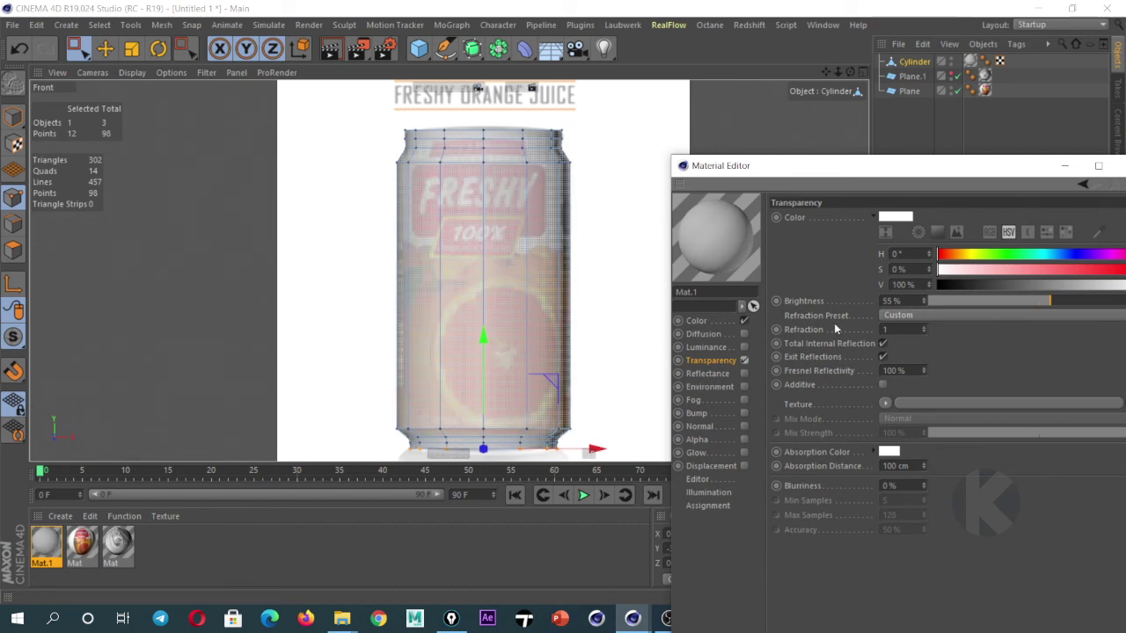
{"action": "double_click", "coordinate": [891, 301]}
{"action": "type", "text": "50"}
{"action": "key", "text": "Return"}
Check the see-through can and juice title in the viewport, then close the Material Editor
{"action": "scroll", "coordinate": [510, 312], "scroll_direction": "up", "scroll_amount": 2}
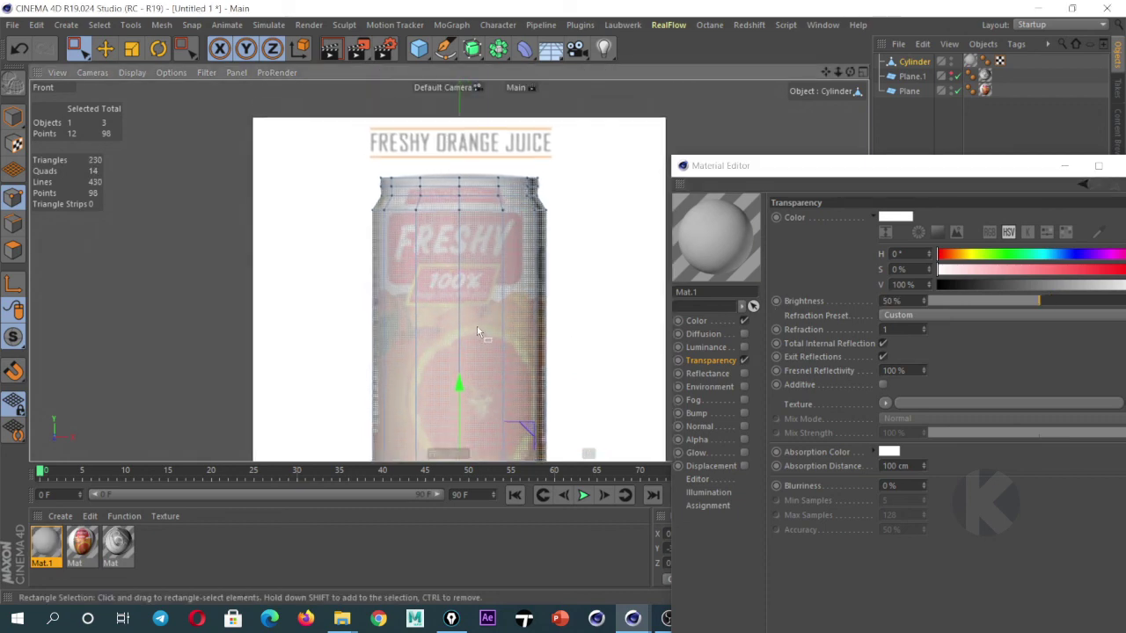
{"action": "scroll", "coordinate": [473, 248], "scroll_direction": "down", "scroll_amount": 2}
{"action": "scroll", "coordinate": [473, 254], "scroll_direction": "up", "scroll_amount": 2}
{"action": "scroll", "coordinate": [535, 238], "scroll_direction": "down", "scroll_amount": 2}
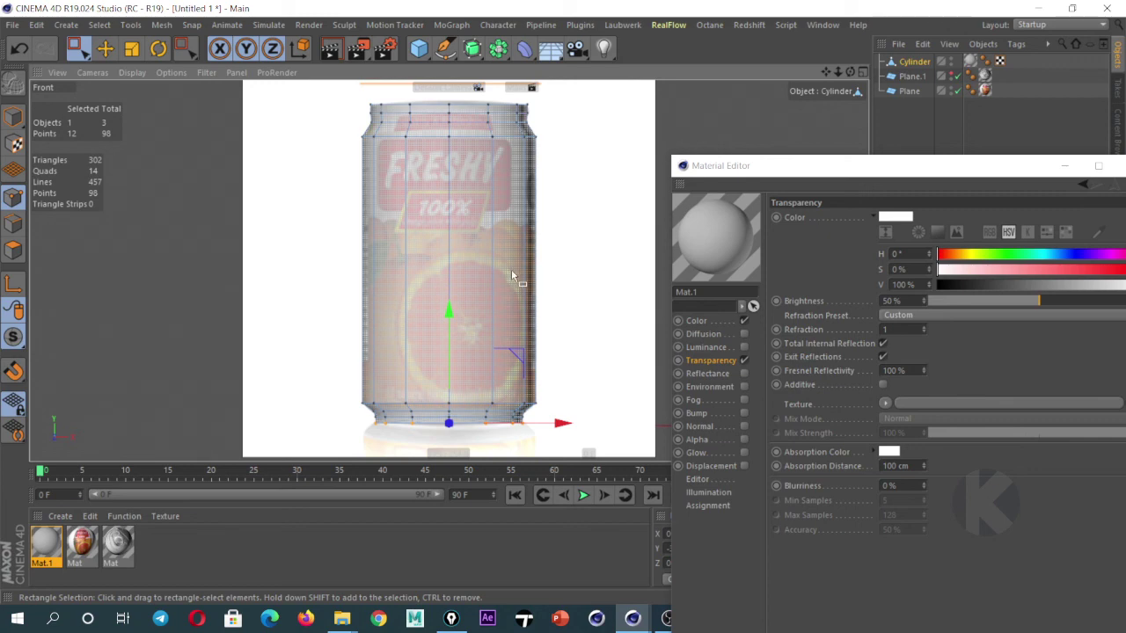
{"action": "middle_click_drag", "start_coordinate": [513, 274], "coordinate": [493, 299], "text": "alt"}
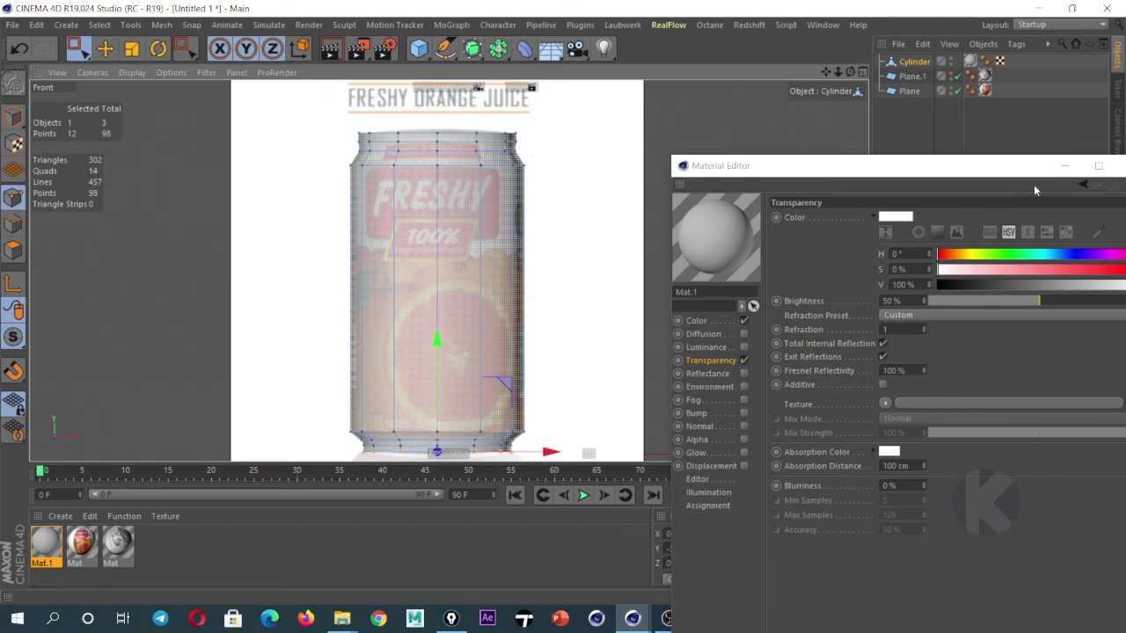
{"action": "left_click", "coordinate": [1063, 165]}
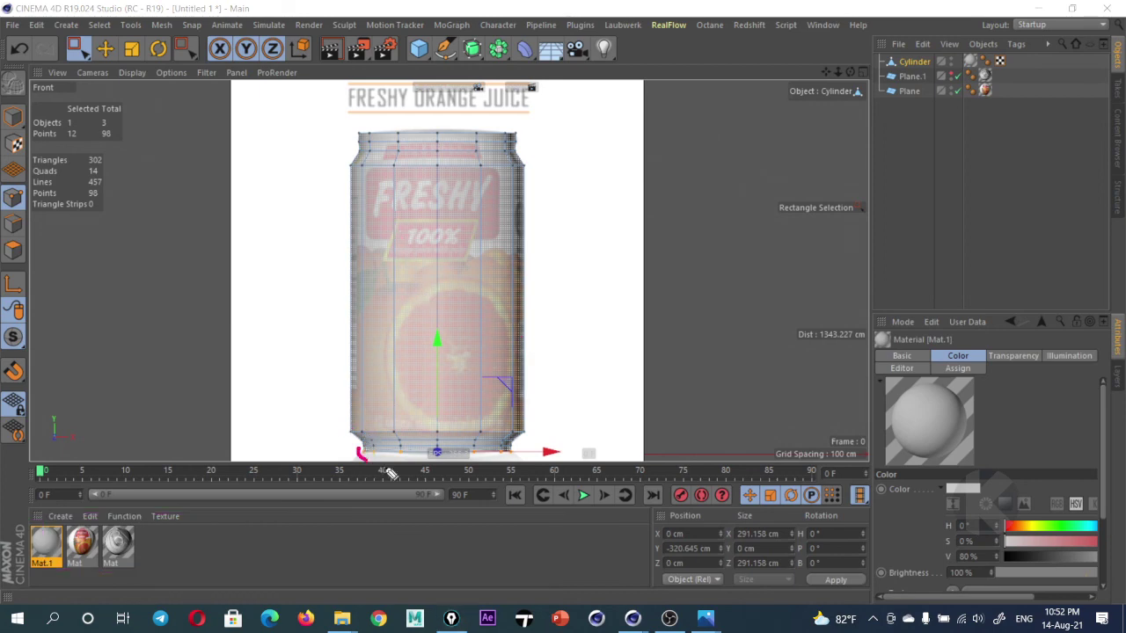
{"action": "mouse_move", "coordinate": [357, 451]}
{"action": "left_mouse_down"}
{"action": "mouse_move", "coordinate": [519, 456]}
{"action": "mouse_move", "coordinate": [354, 443]}
{"action": "left_mouse_up"}
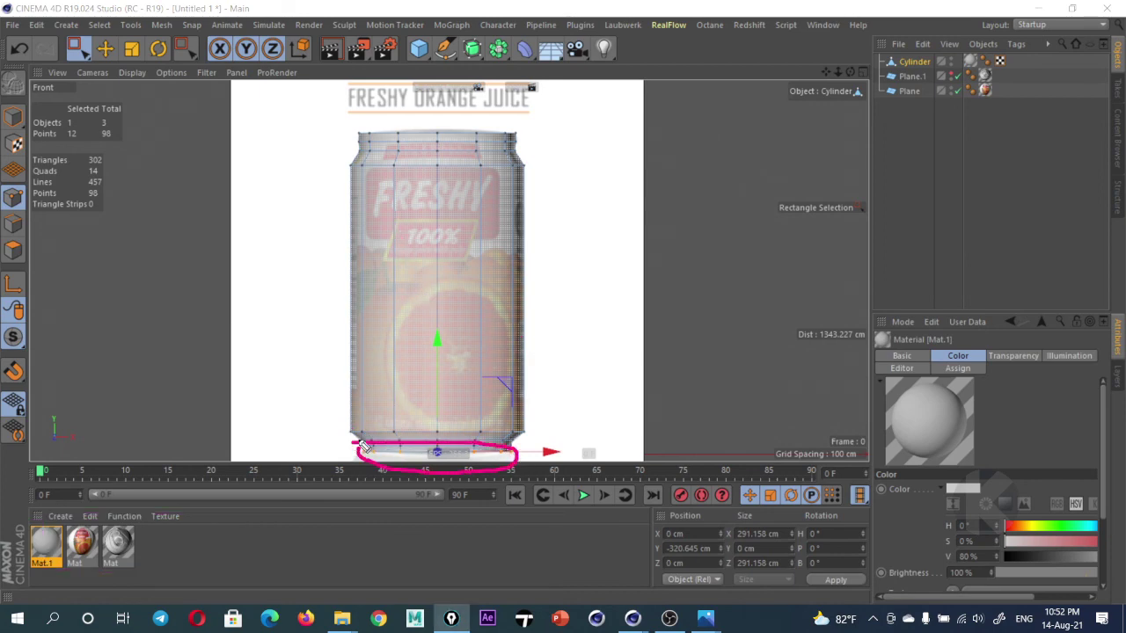
{"action": "left_click_drag", "start_coordinate": [392, 126], "coordinate": [533, 139]}
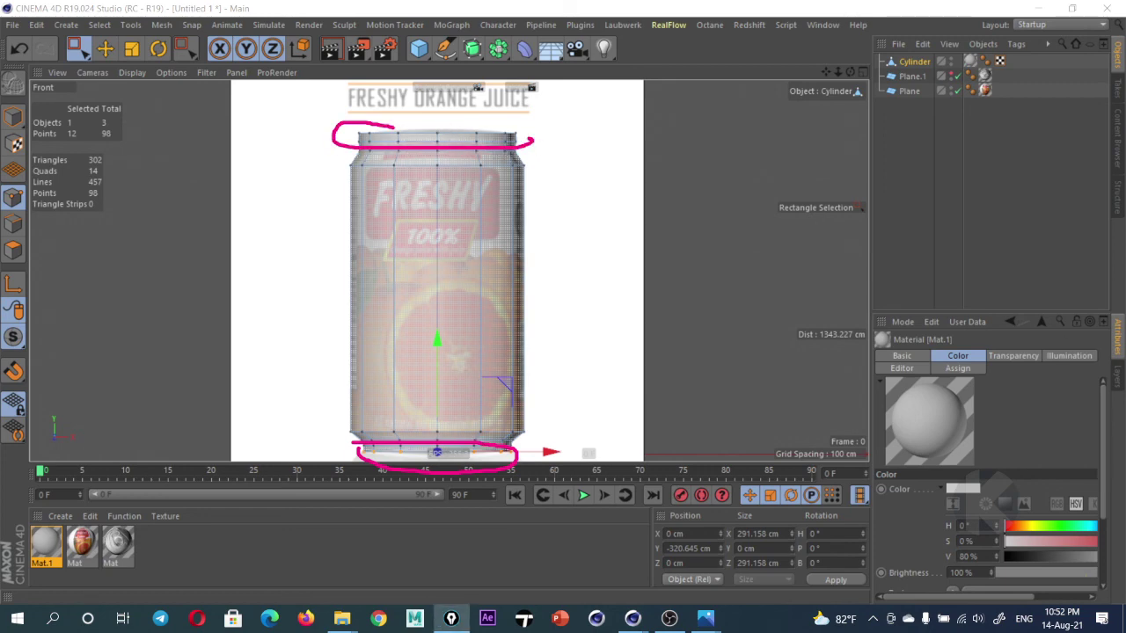
{"action": "key", "text": "Escape"}
{"action": "middle_click_drag", "start_coordinate": [502, 326], "coordinate": [513, 308], "text": "alt"}
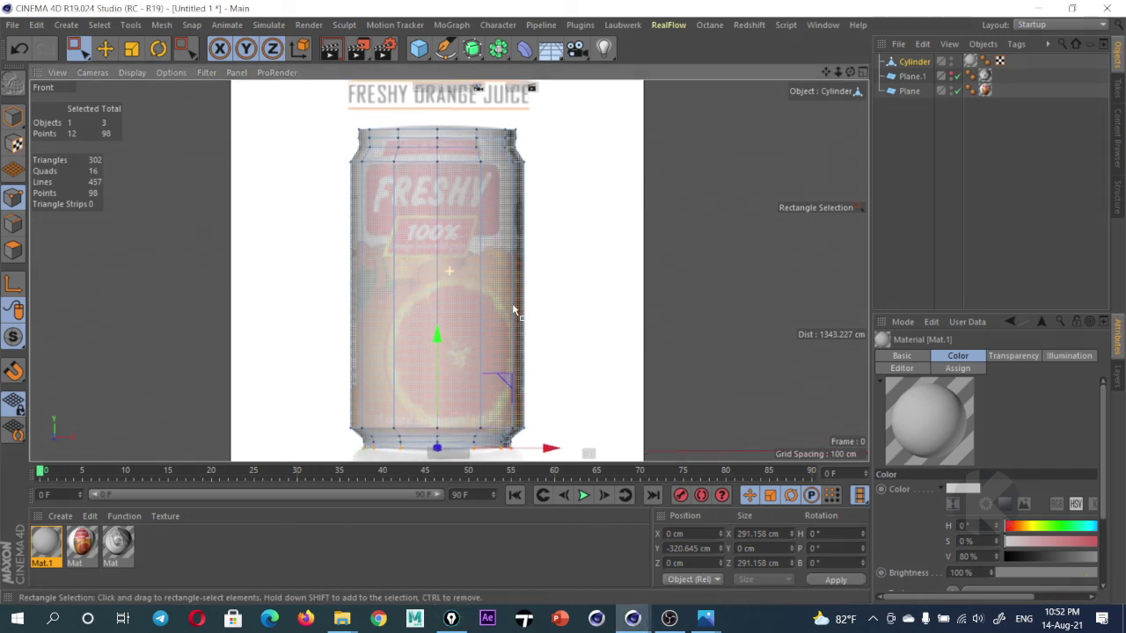